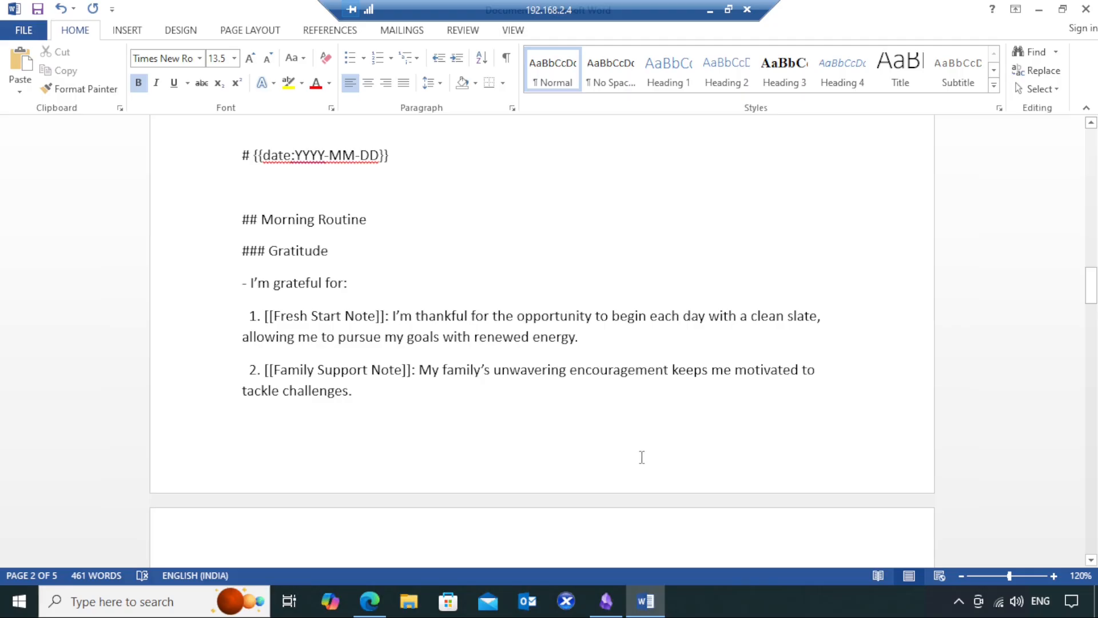
# Step: Switch to Obsidian and create a new daily note for 2025-01-19 from the January 2025 calendar
pyautogui.click(607, 602)
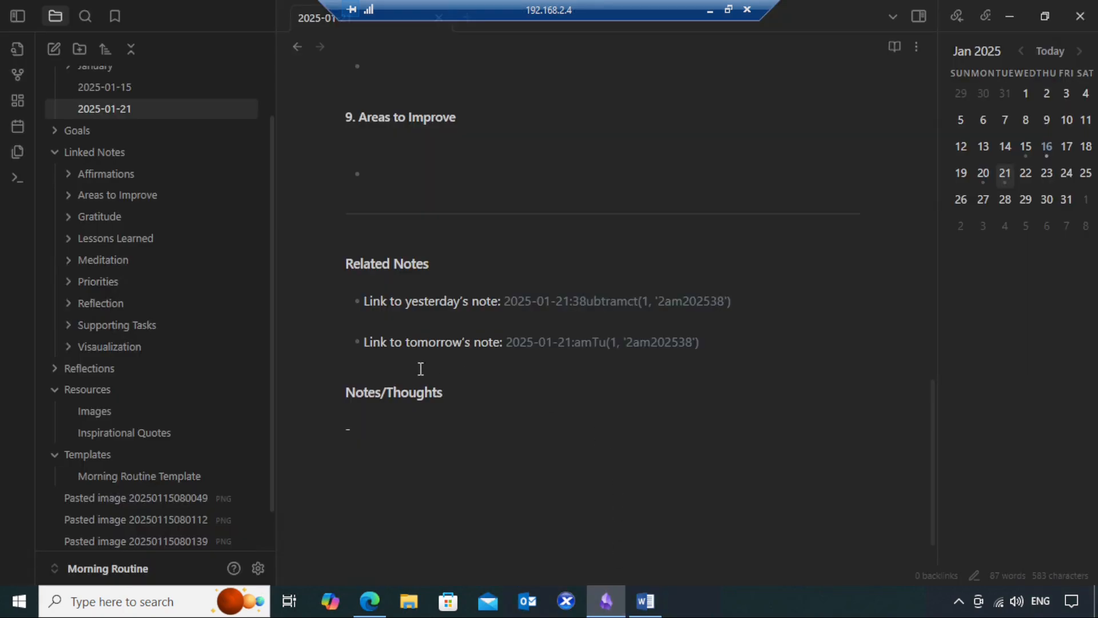
pyautogui.scroll(1, 251, 366)
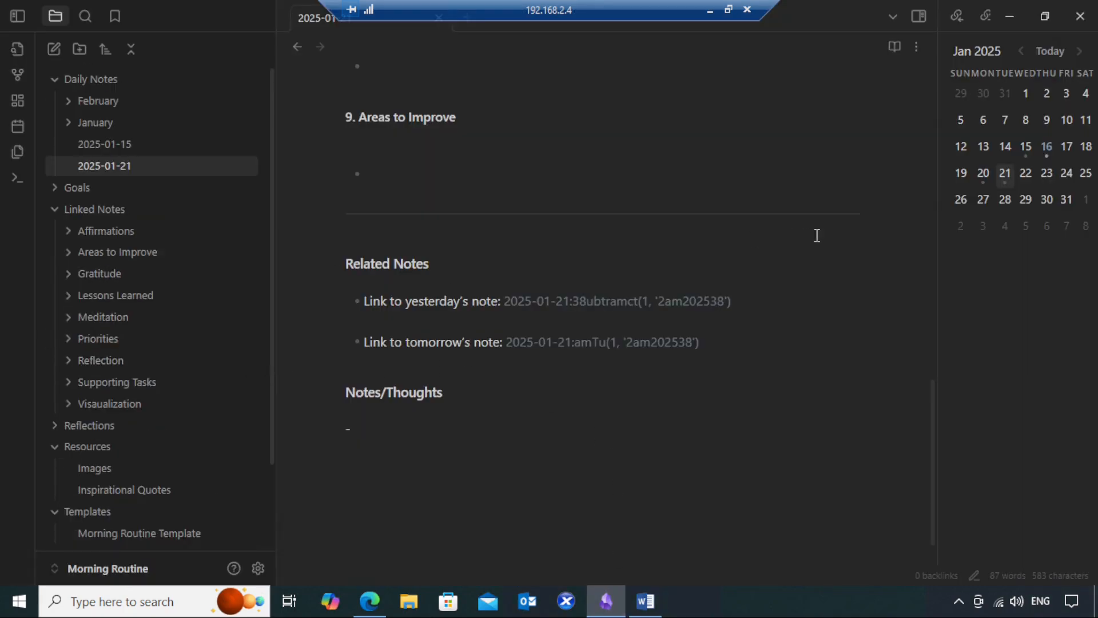
pyautogui.click(979, 177)
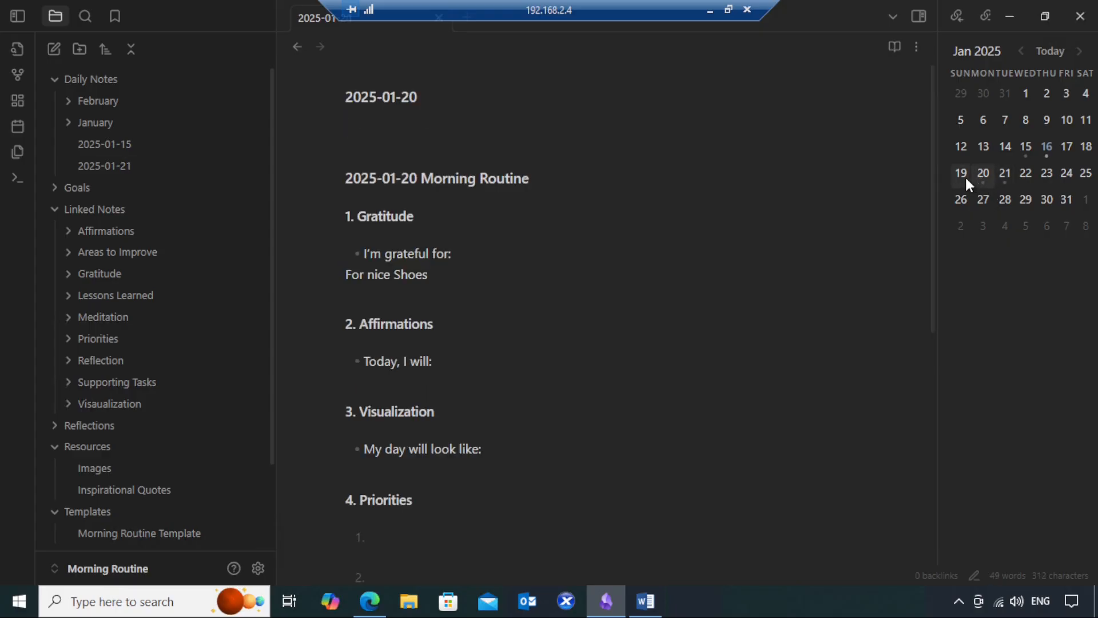
pyautogui.click(959, 175)
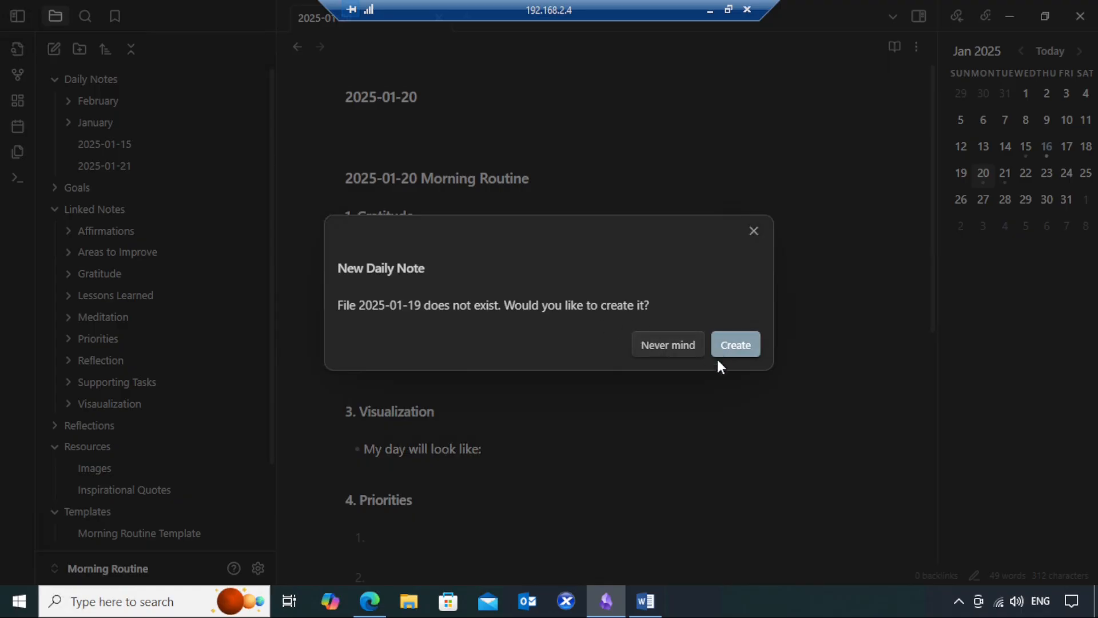
pyautogui.click(730, 349)
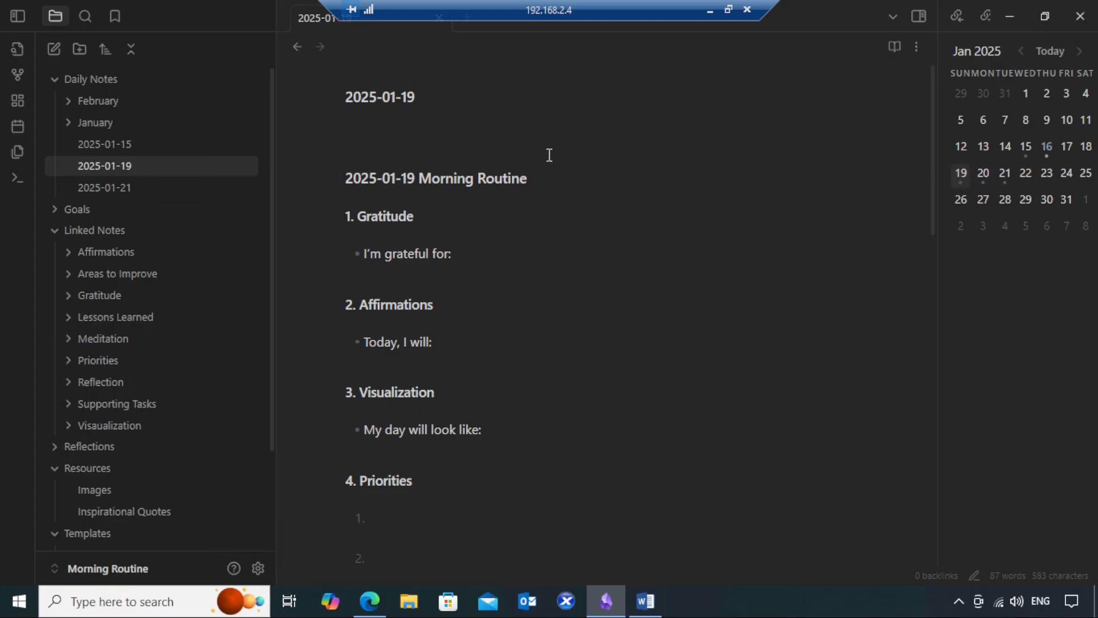
# Step: Look through the new daily note's template sections, from Gratitude down to Notes/Thoughts
pyautogui.scroll(-5, 549, 160)
pyautogui.scroll(5, 551, 165)
pyautogui.scroll(-3, 458, 323)
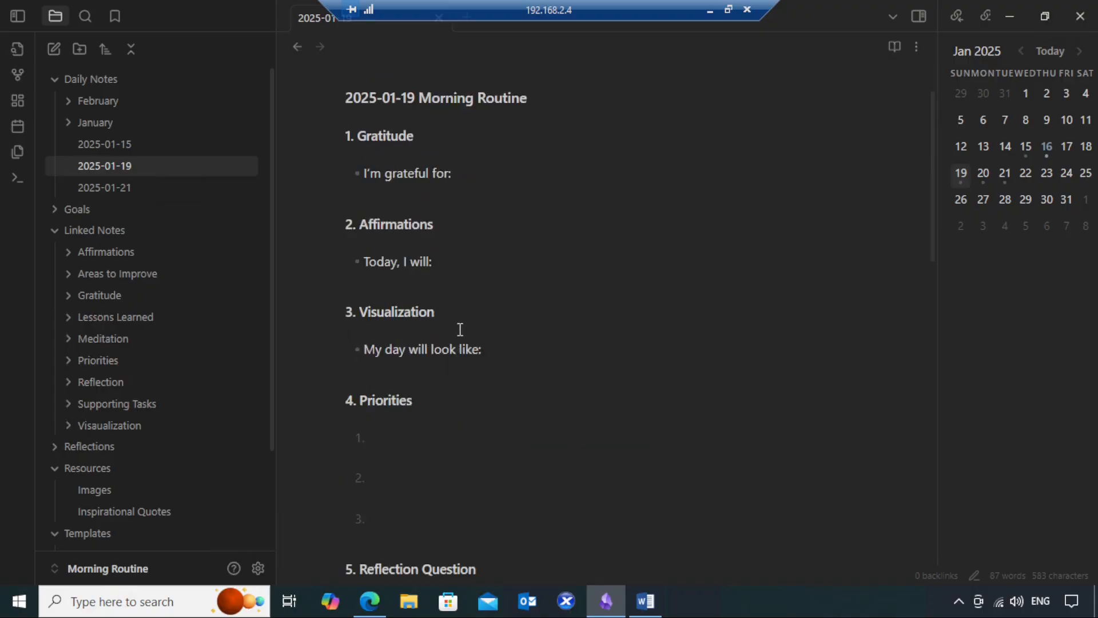
pyautogui.scroll(-10, 485, 339)
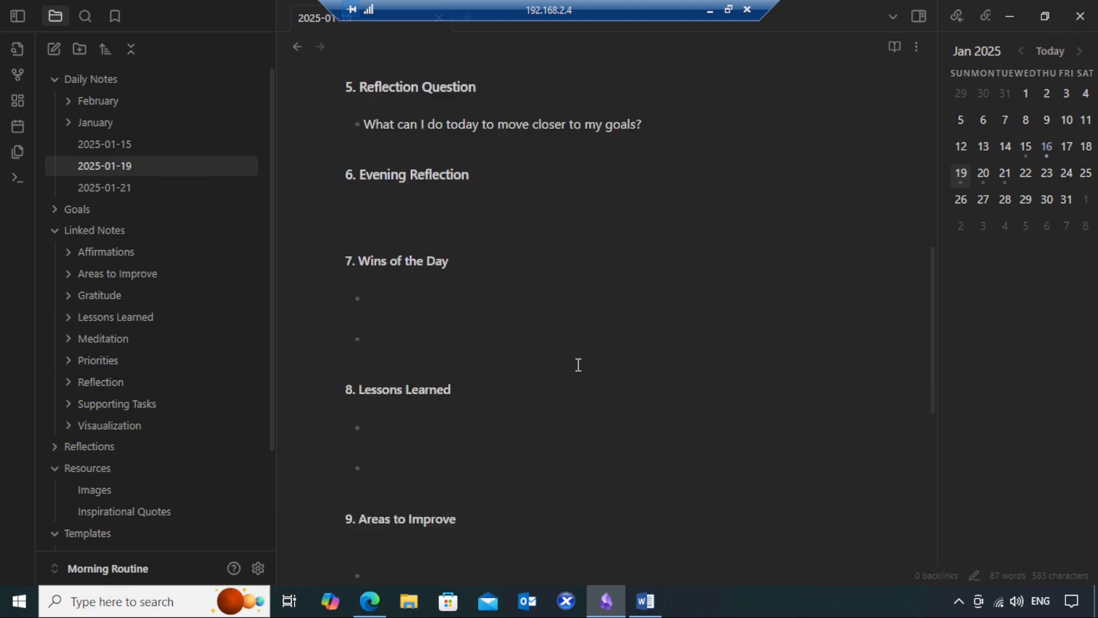
pyautogui.scroll(-4, 581, 334)
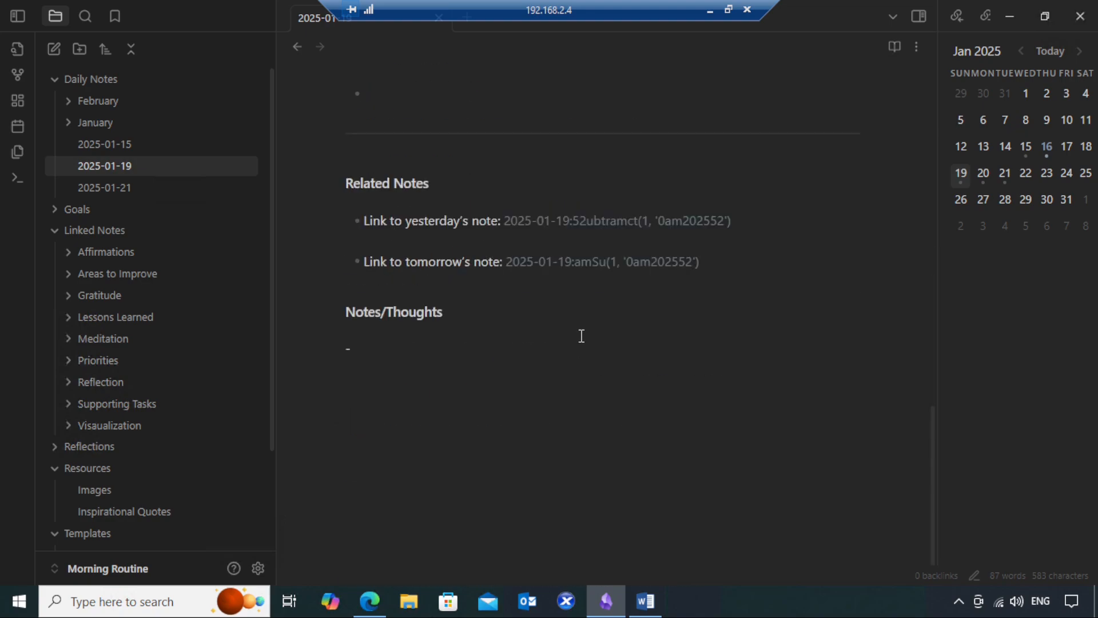
pyautogui.scroll(15, 581, 336)
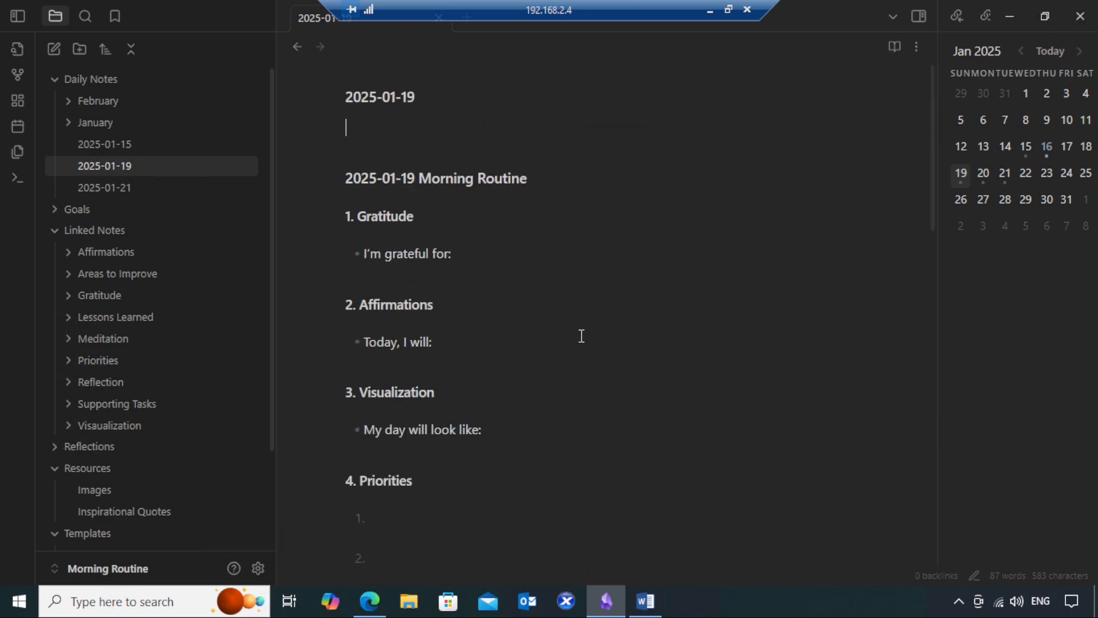
# Step: Copy the "Fresh Start Note" gratitude item from the Word document and paste it under "I'm grateful for:" in Obsidian's 2025-01-19 note
pyautogui.click(645, 600)
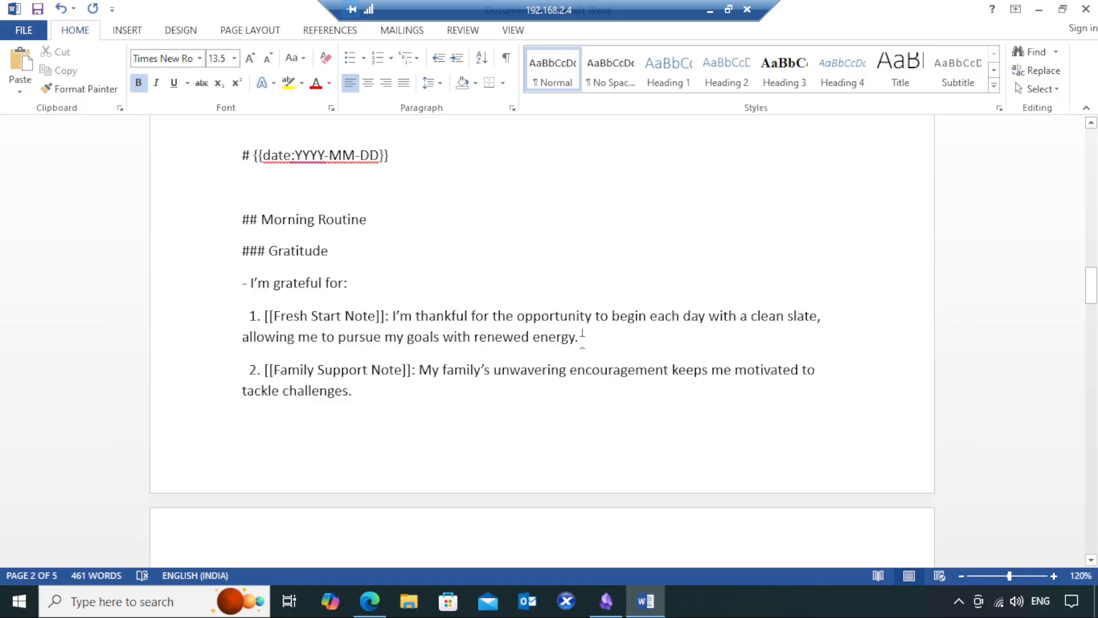
pyautogui.moveTo(578, 338); pyautogui.dragTo(238, 313)
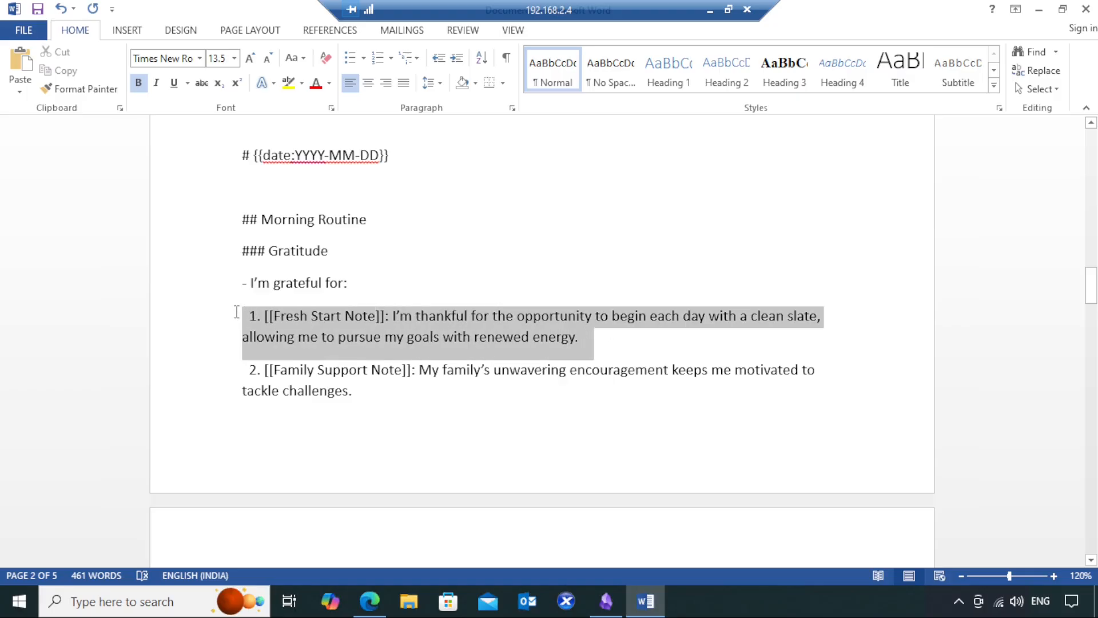
pyautogui.rightClick(359, 337)
pyautogui.click(393, 362)
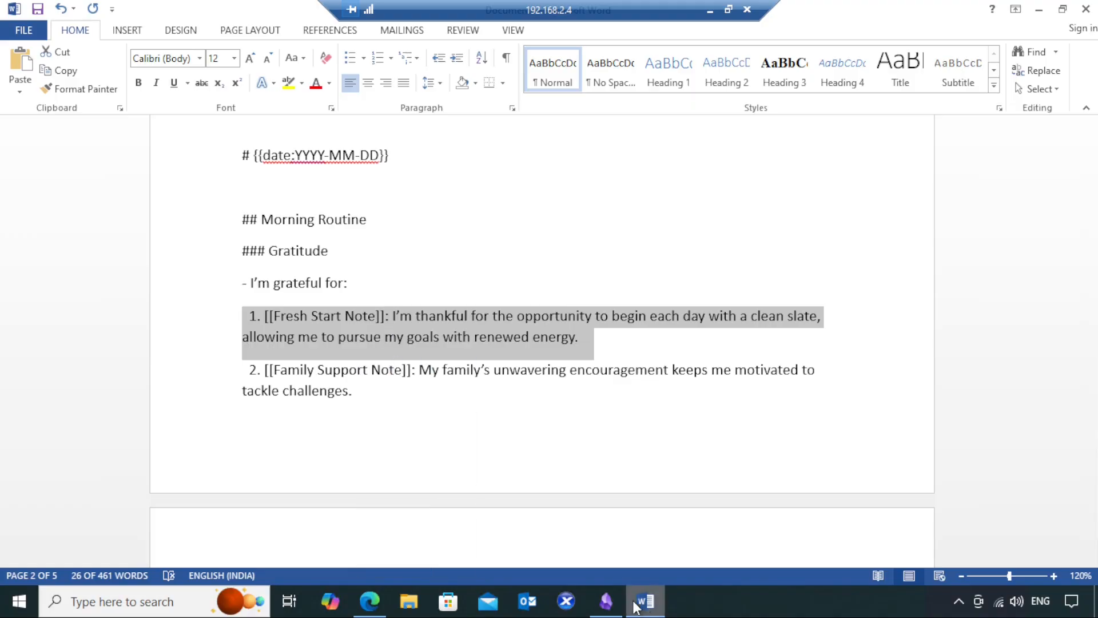
pyautogui.hotkey('alt', 'Tab')
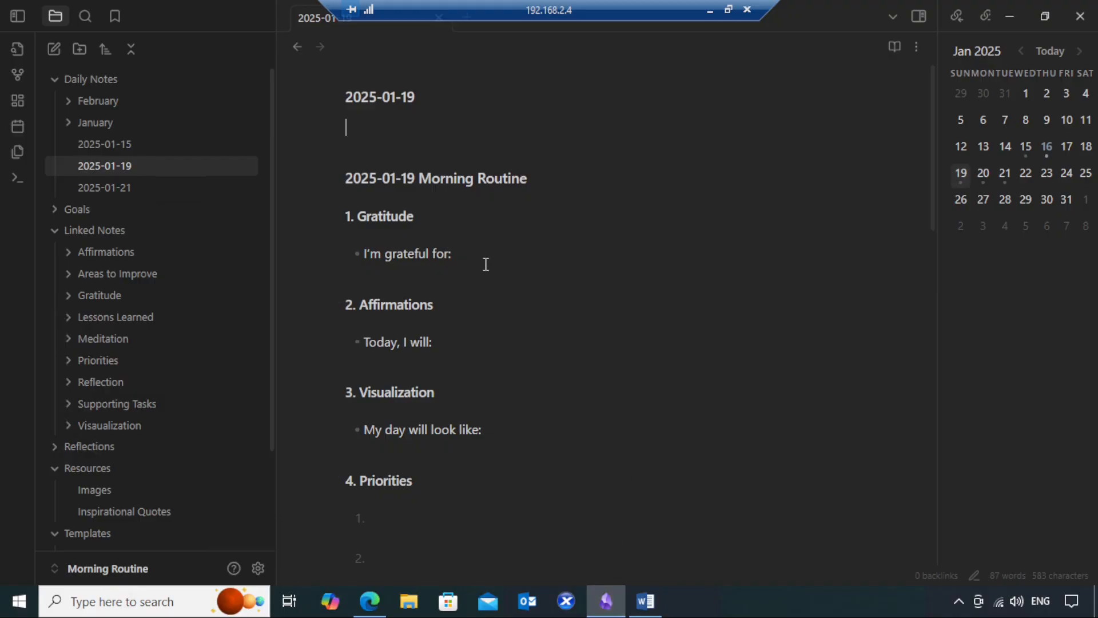
pyautogui.click(475, 256)
pyautogui.press('Return')
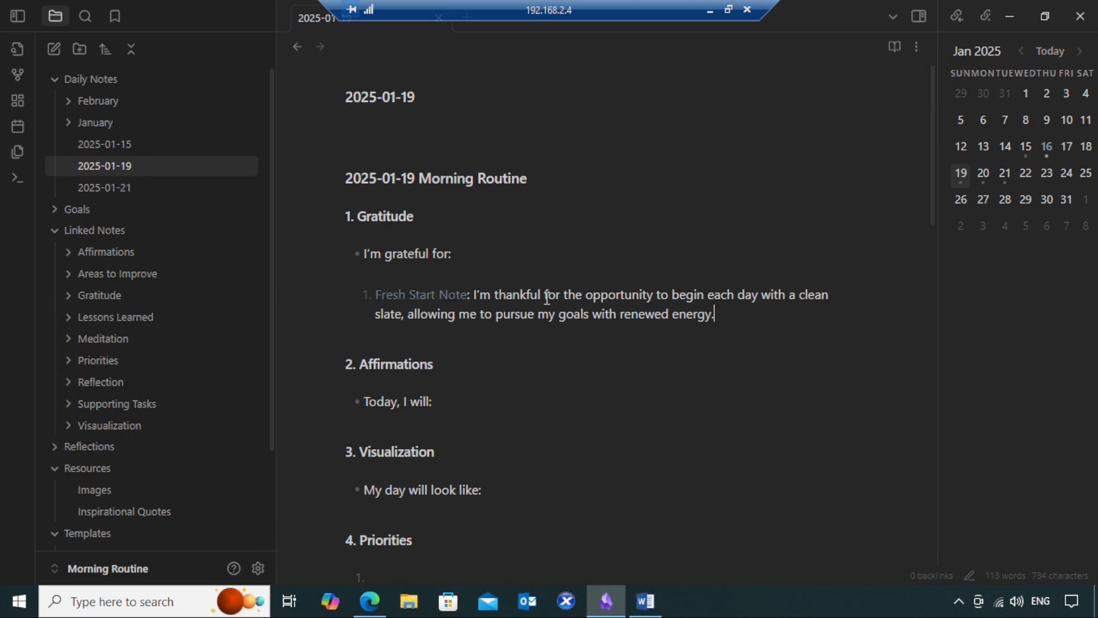
# Step: Copy the "Family Support Note" gratitude item from Word and paste it on a new line below the Fresh Start item in Obsidian
pyautogui.click(645, 601)
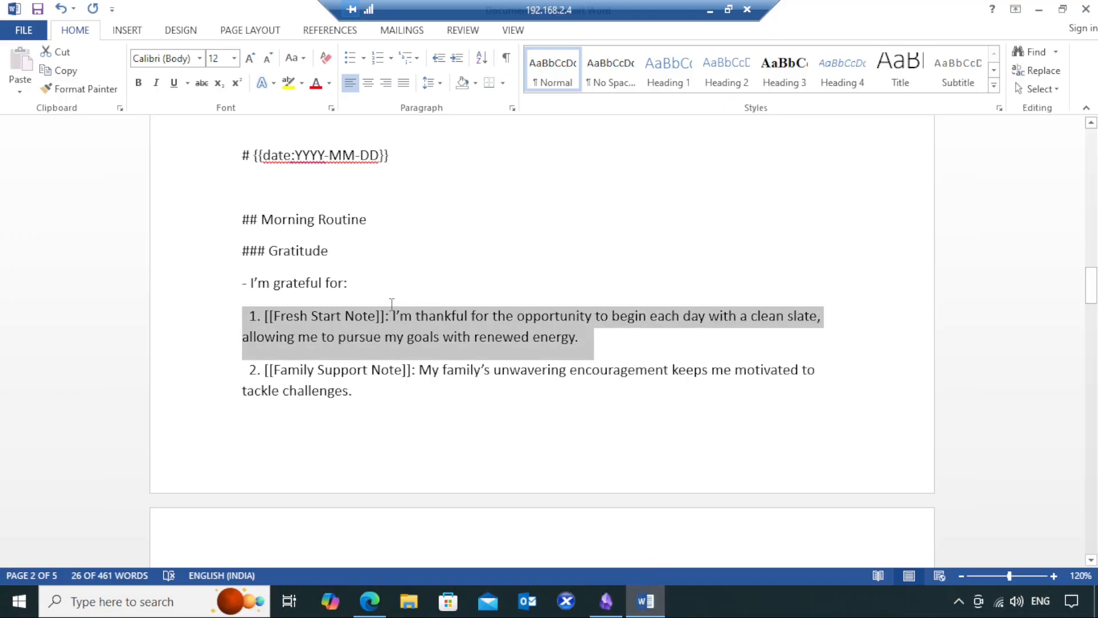
pyautogui.click(369, 406)
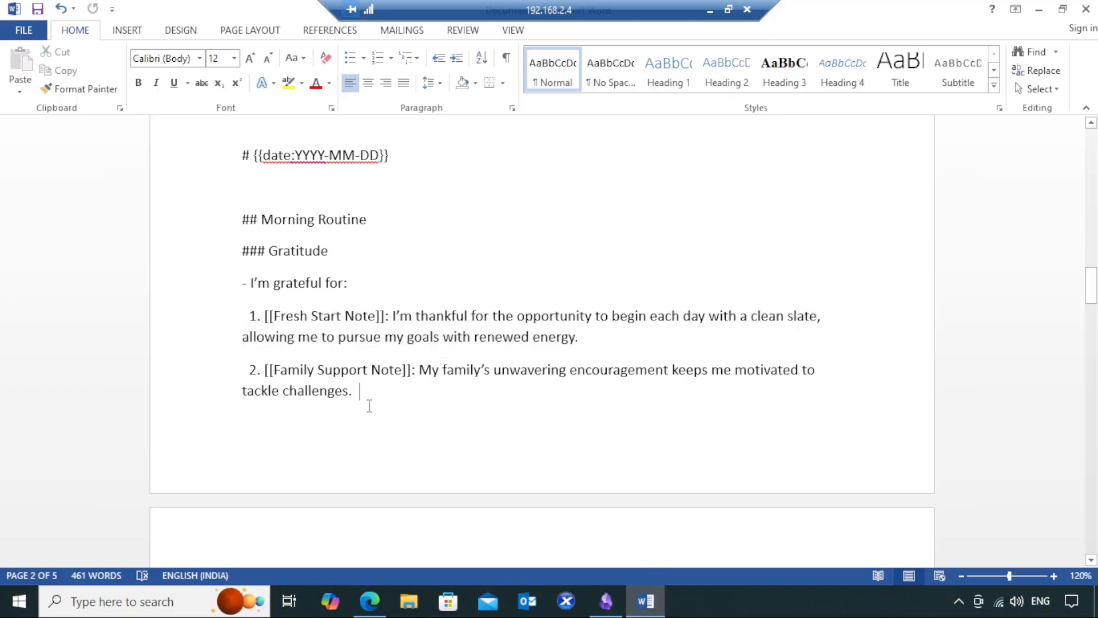
pyautogui.tripleClick(355, 392)
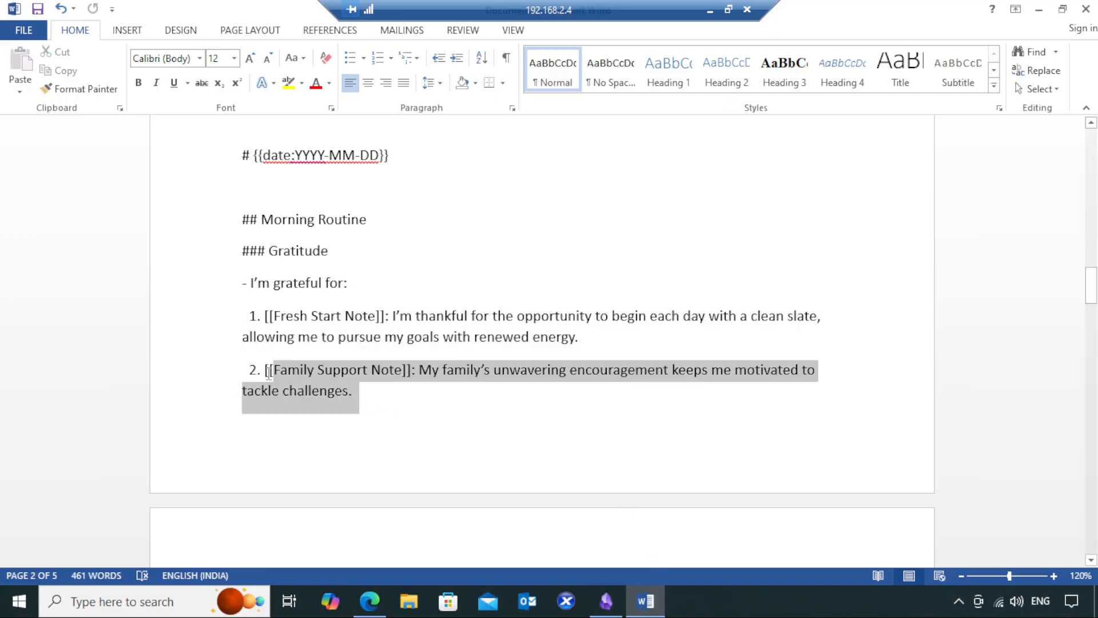
pyautogui.rightClick(279, 381)
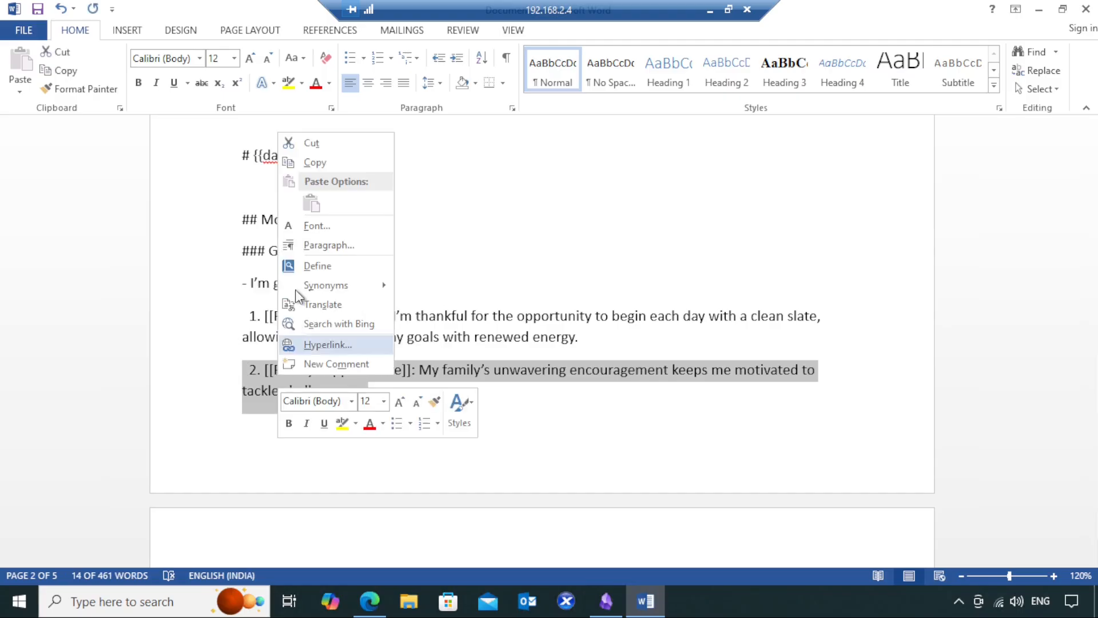
pyautogui.click(319, 162)
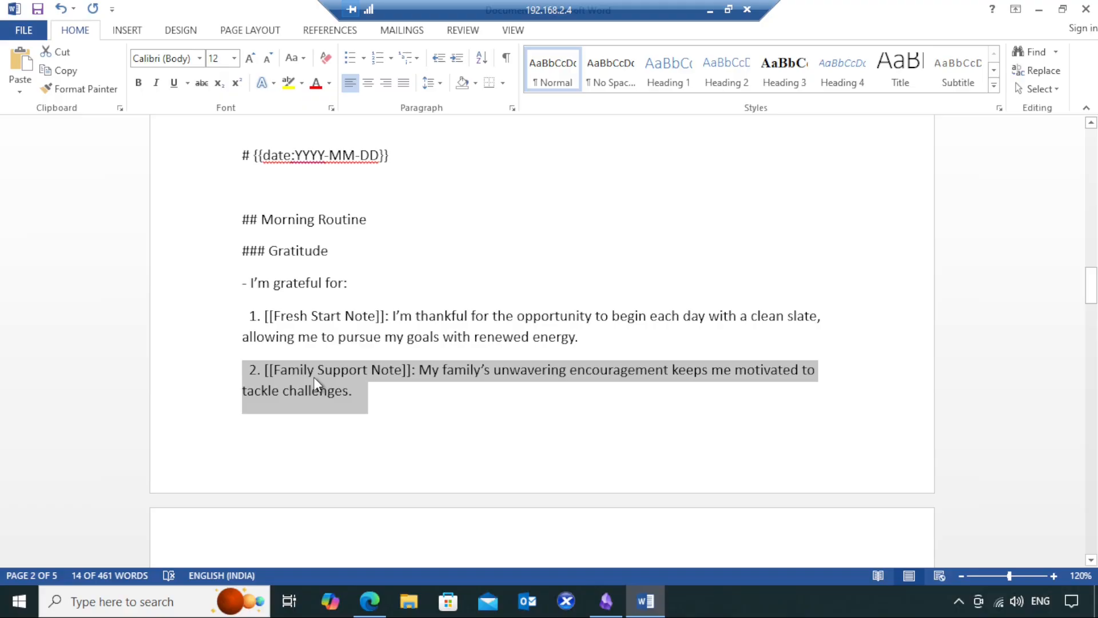
pyautogui.click(613, 605)
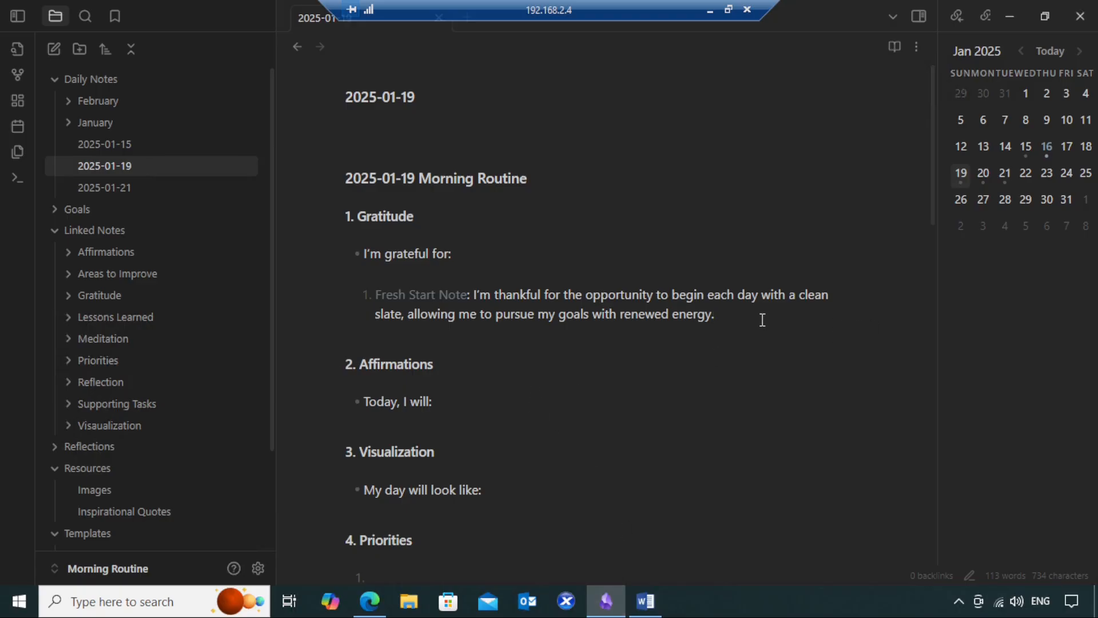
pyautogui.click(763, 319)
pyautogui.press('Return')
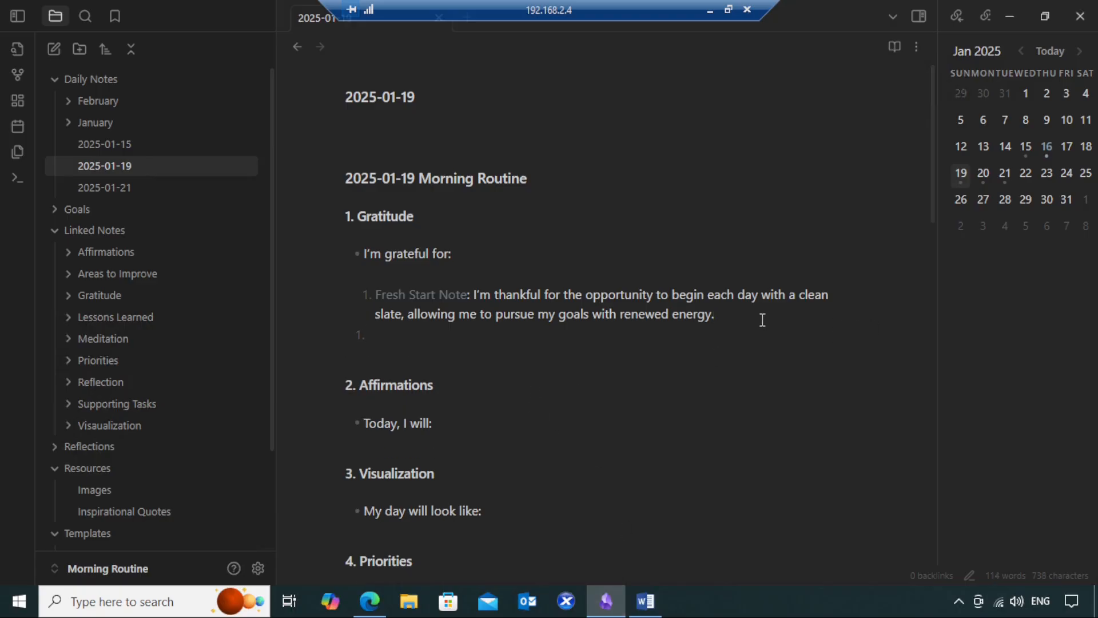
pyautogui.hotkey('ctrl', 'v')
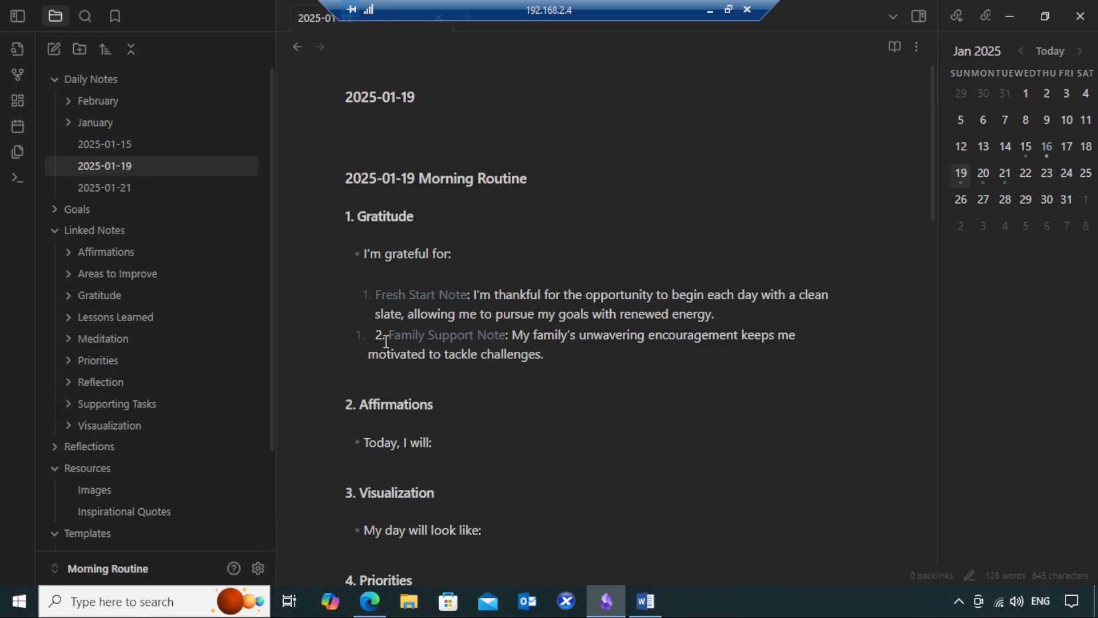
# Step: Remove the extra list number in front of the Family Support Note item so it is numbered 2
pyautogui.click(364, 331)
pyautogui.press('BackSpace')
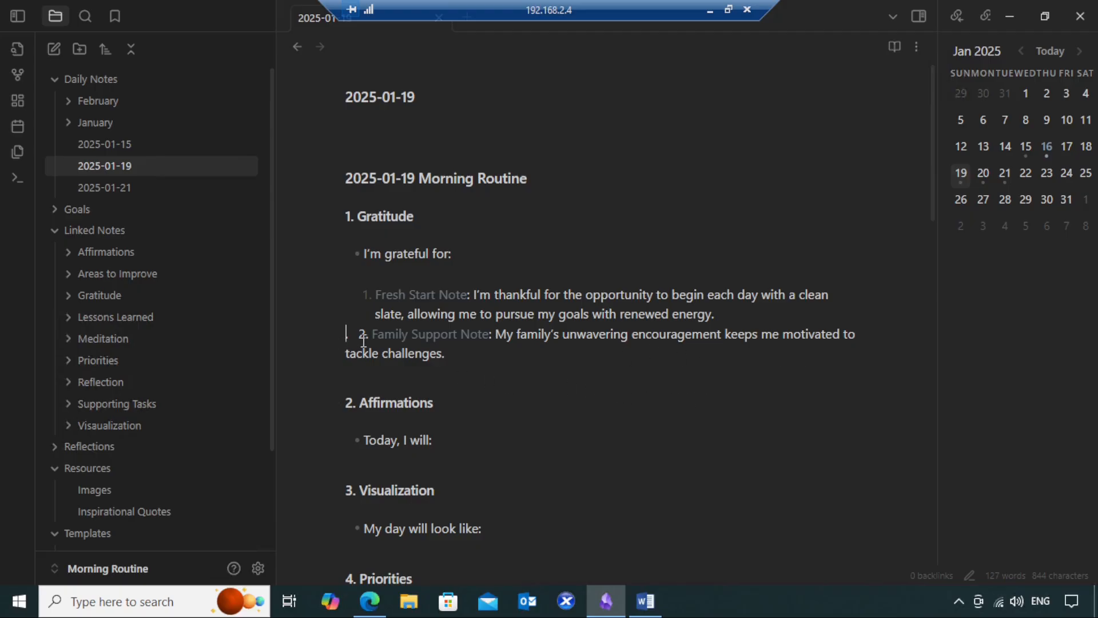
pyautogui.press('BackSpace')
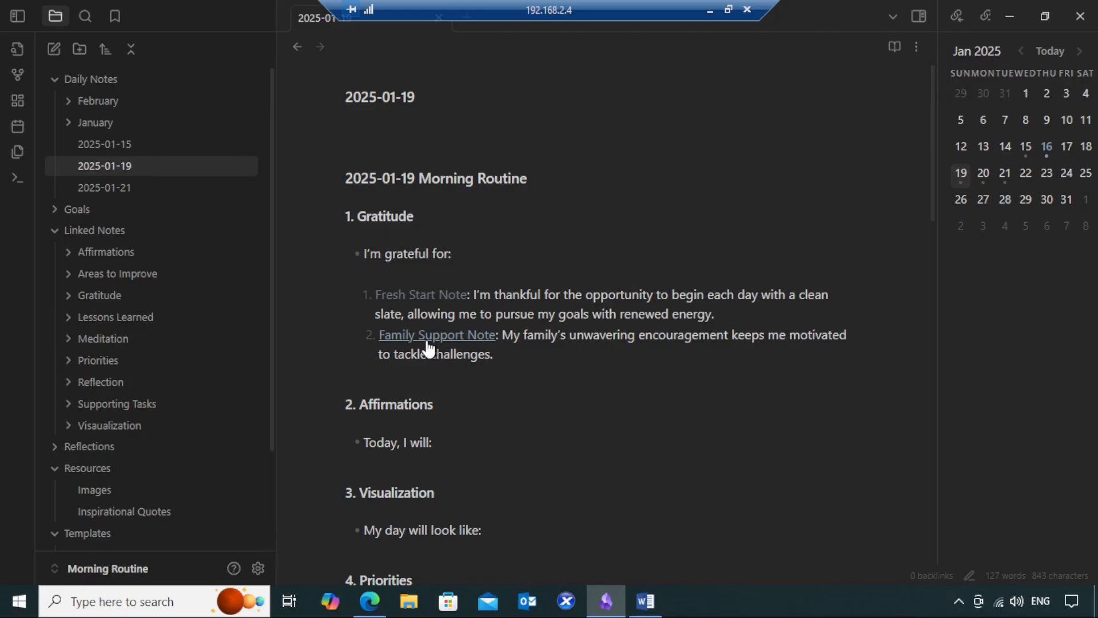
# Step: Create the Family Support Note and Fresh Start Note pages by following their links, returning to the 2025-01-19 note each time
pyautogui.click(459, 345)
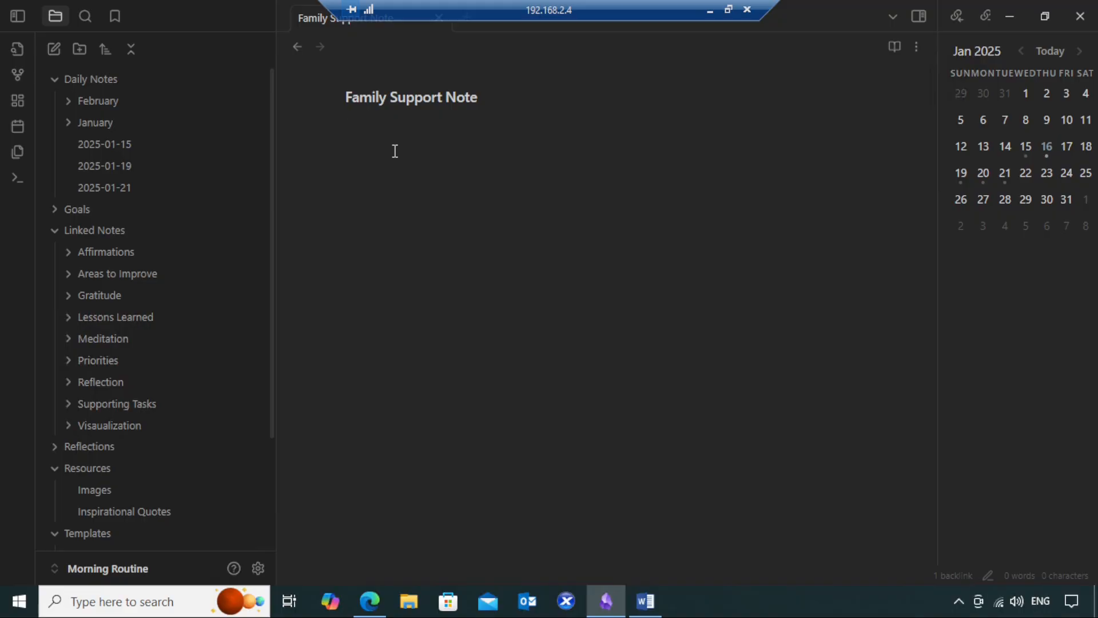
pyautogui.click(128, 165)
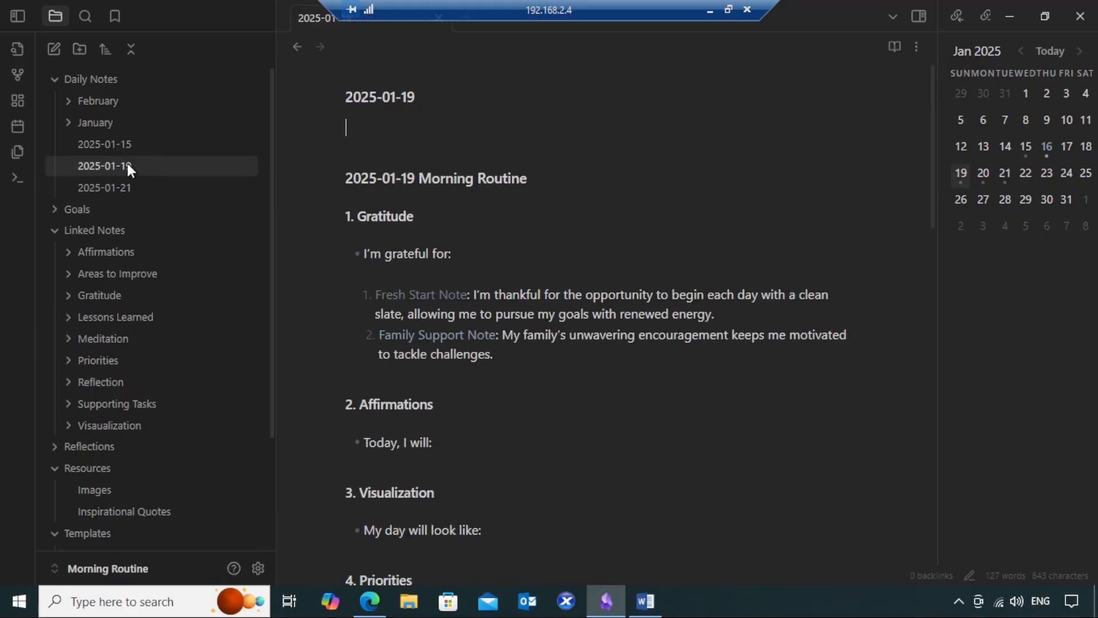
pyautogui.click(465, 294)
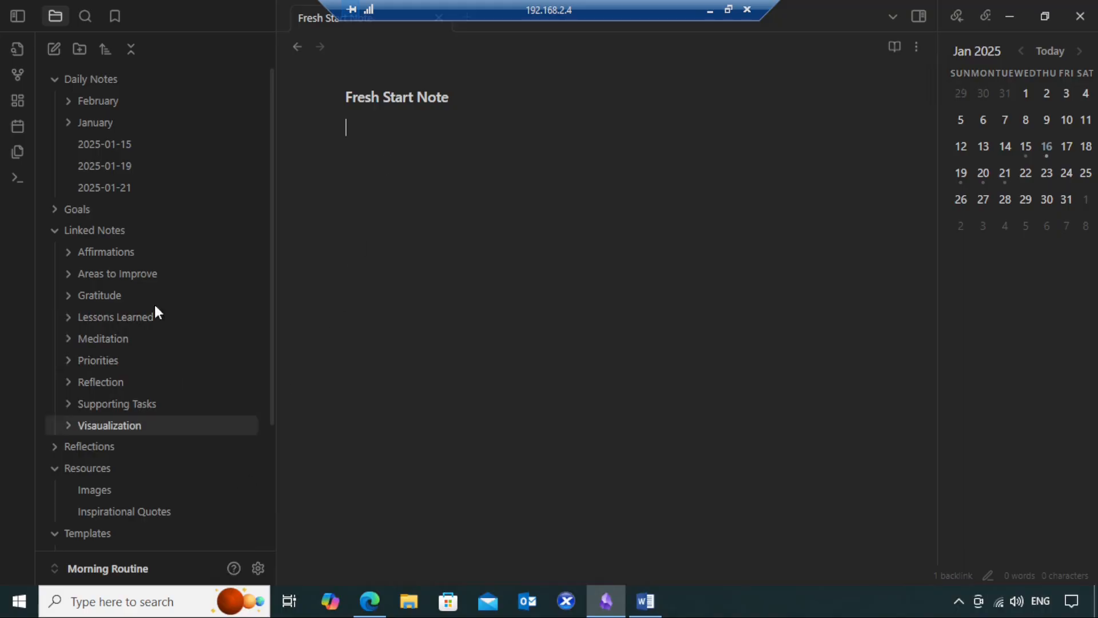
pyautogui.click(104, 167)
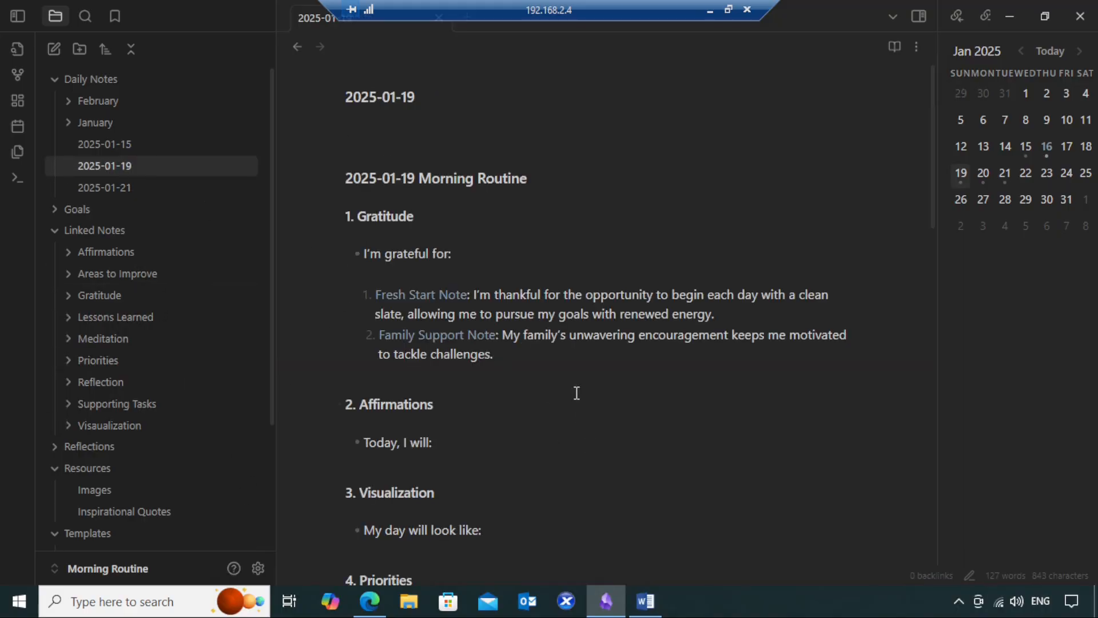
# Step: Add a third gratitude item reading "I am grateful for using a nice laptop with good internet connection"
pyautogui.click(510, 363)
pyautogui.press('Return')
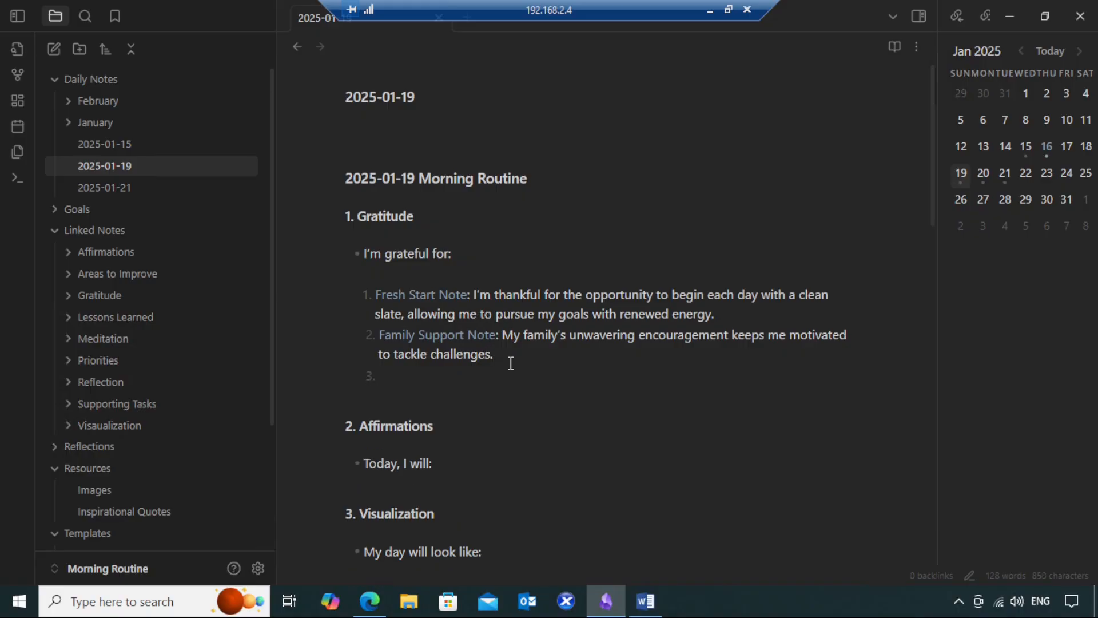
pyautogui.write('I am grateful for using a')
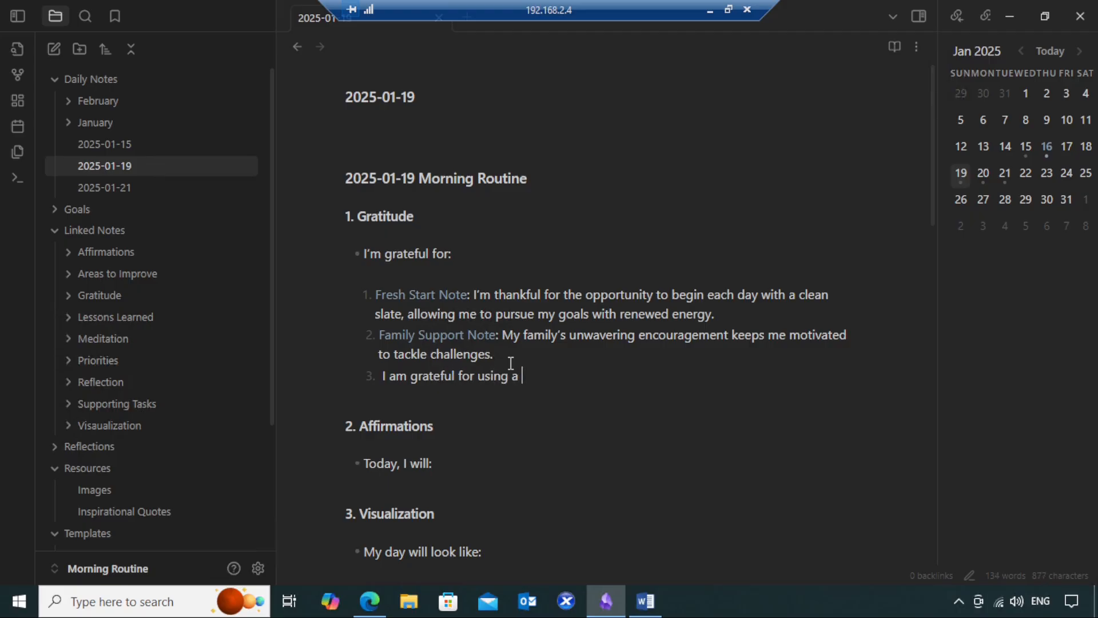
pyautogui.write(' nice laptop witj')
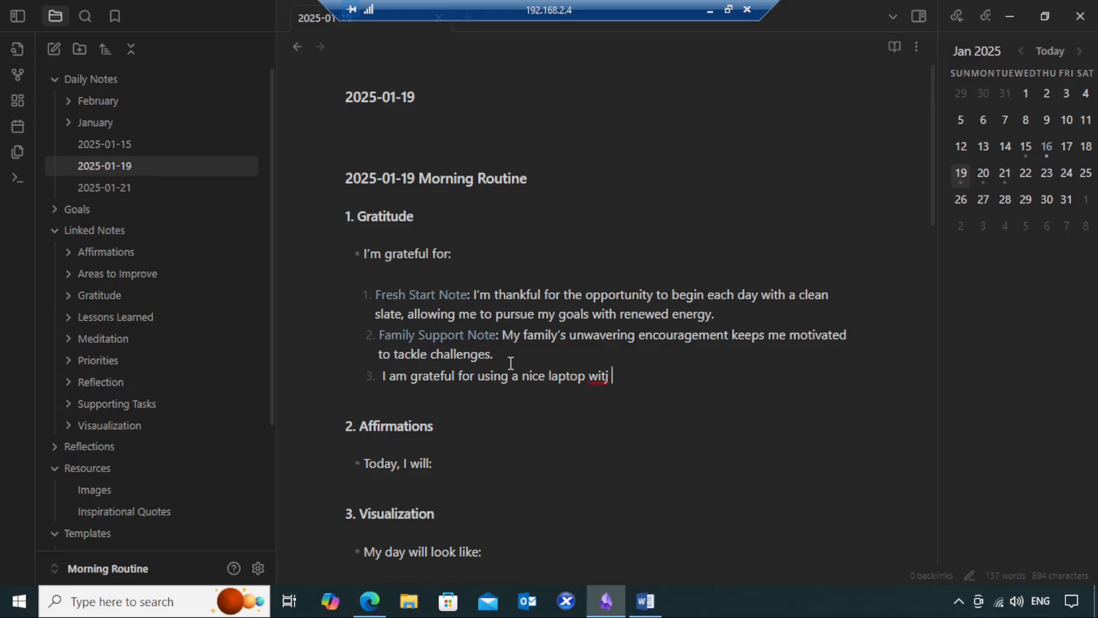
pyautogui.press('BackSpace')
pyautogui.press('BackSpace')
pyautogui.write('h good internet co')
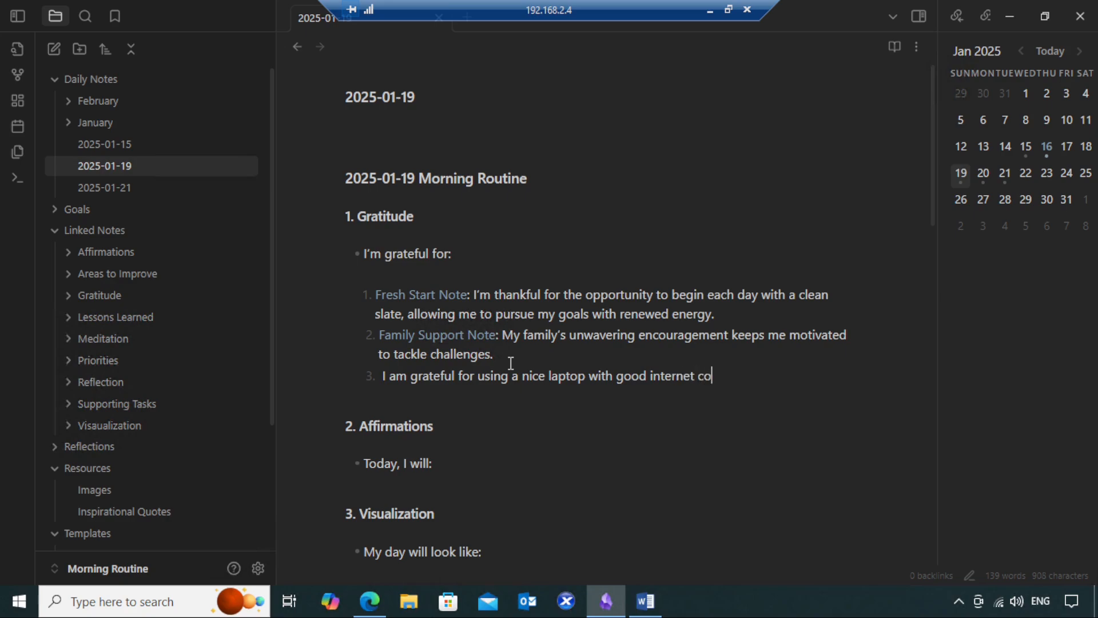
pyautogui.write('nnection')
# Step: Append an [[Internet]] note link to the third gratitude item and start a fourth list item
pyautogui.write('[[Internet')
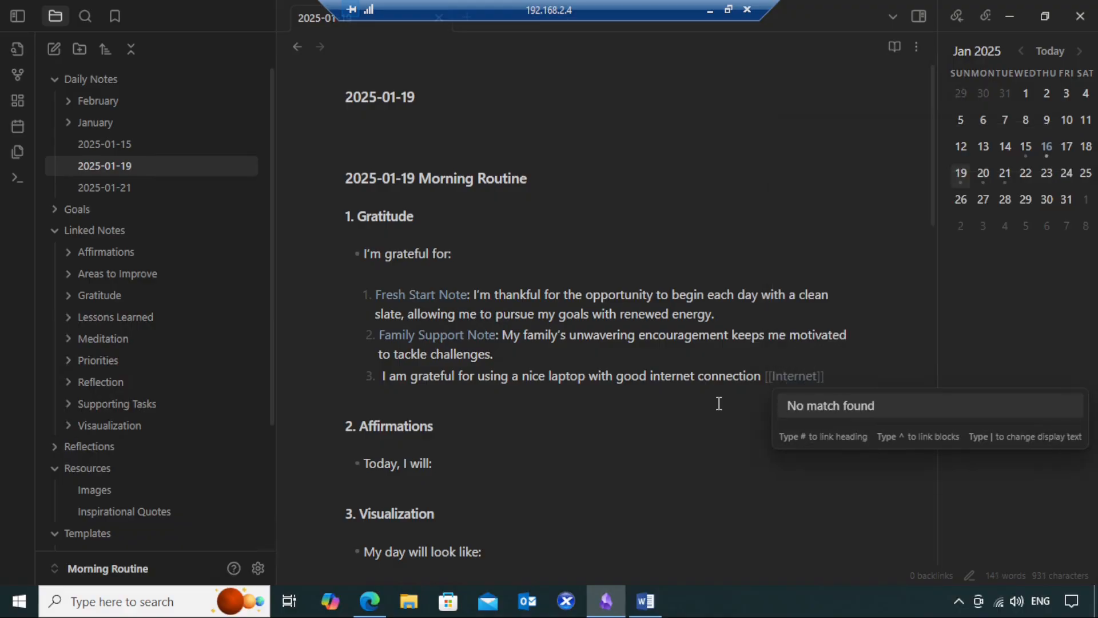
pyautogui.click(838, 373)
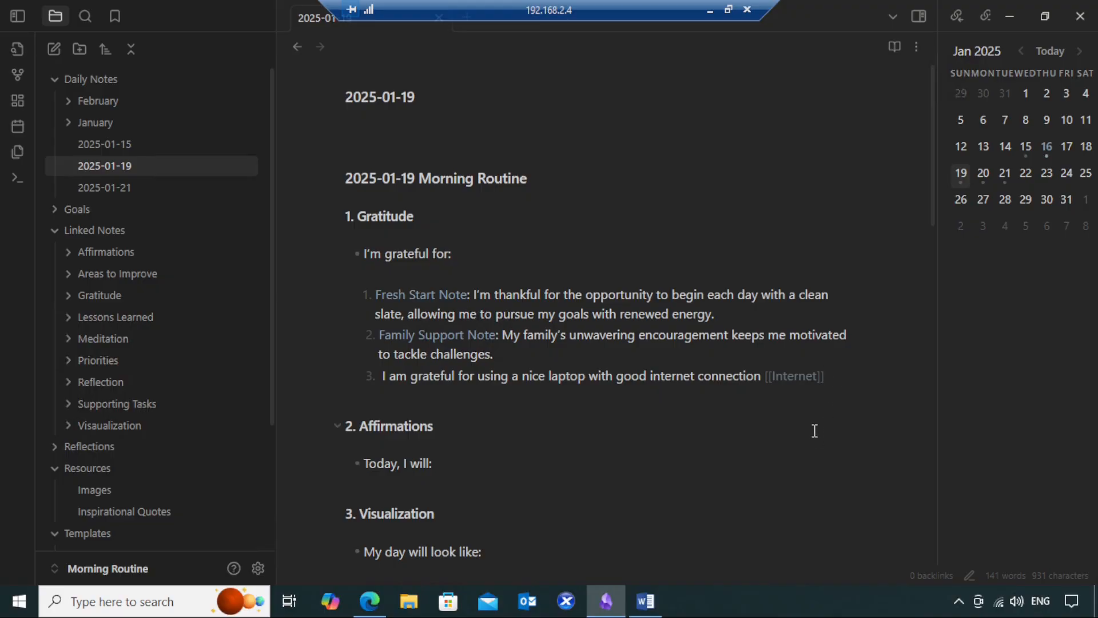
pyautogui.press('Return')
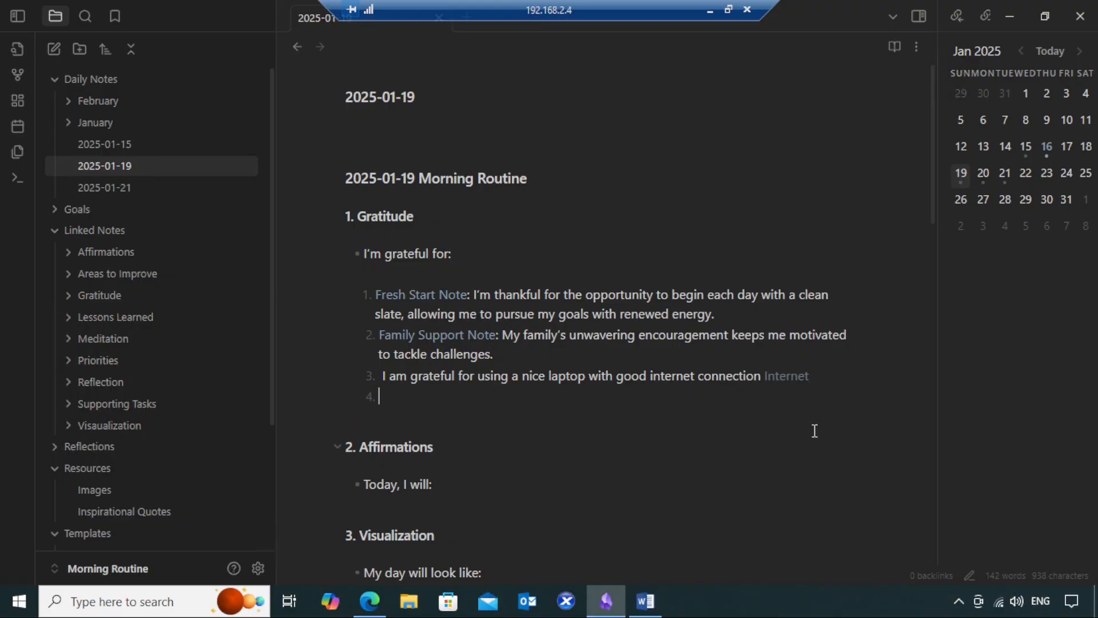
# Step: Create the Internet note page by following its link, and return to the 2025-01-19 note
pyautogui.click(784, 378)
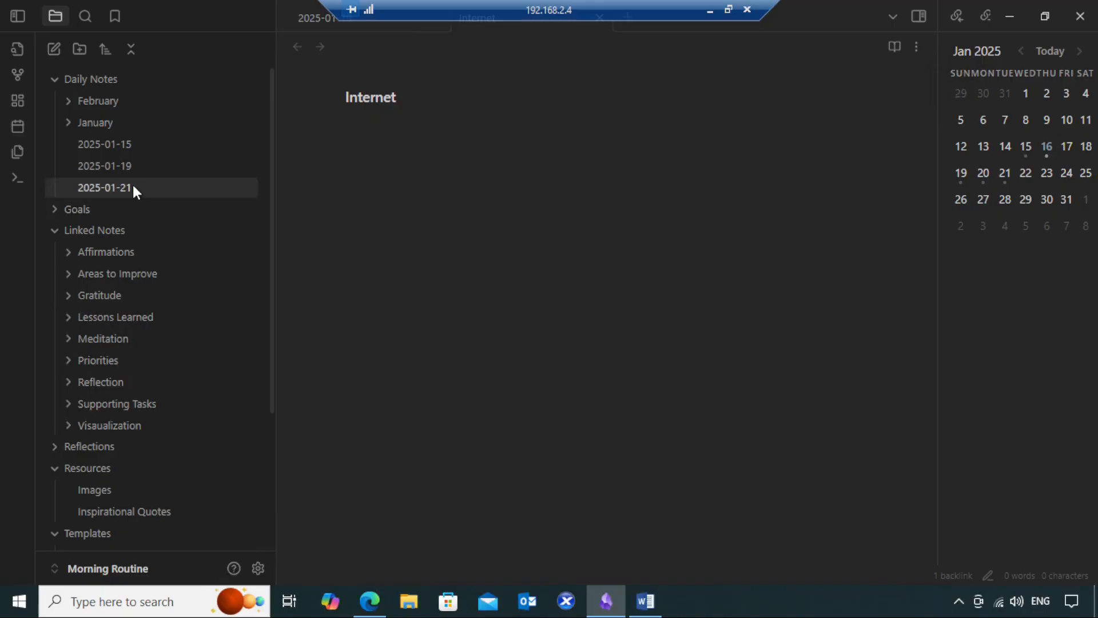
pyautogui.click(118, 167)
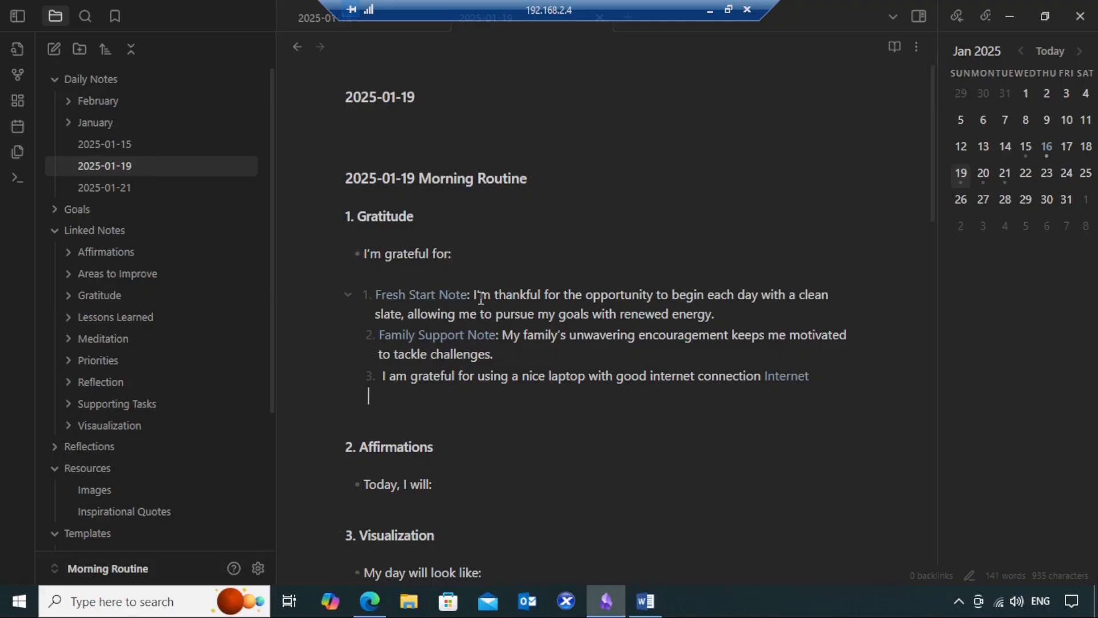
# Step: Switch to the Word document and copy the third gratitude item, the one starting with [[Learning and Growth Note]]
pyautogui.click(653, 601)
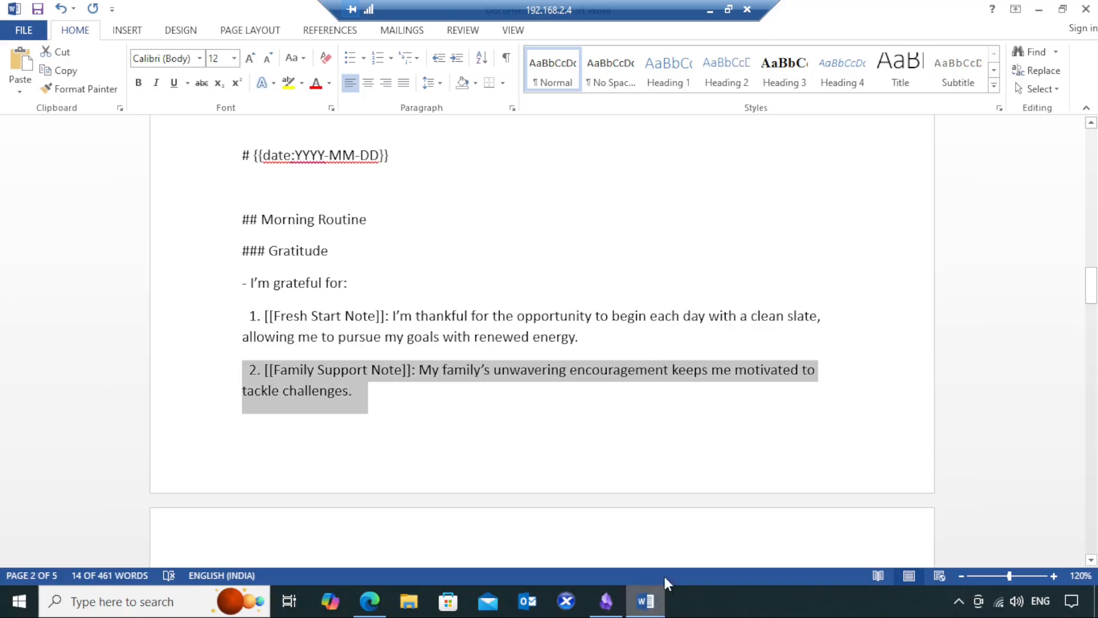
pyautogui.click(601, 447)
pyautogui.scroll(-6, 602, 446)
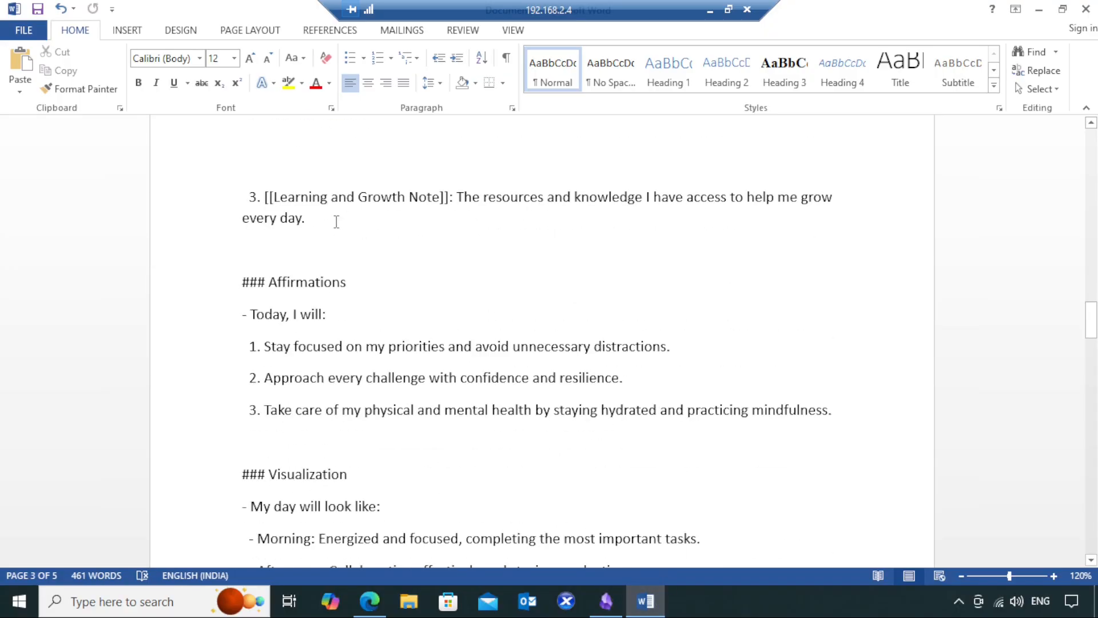
pyautogui.doubleClick(228, 194)
pyautogui.hotkey('ctrl', 'c')
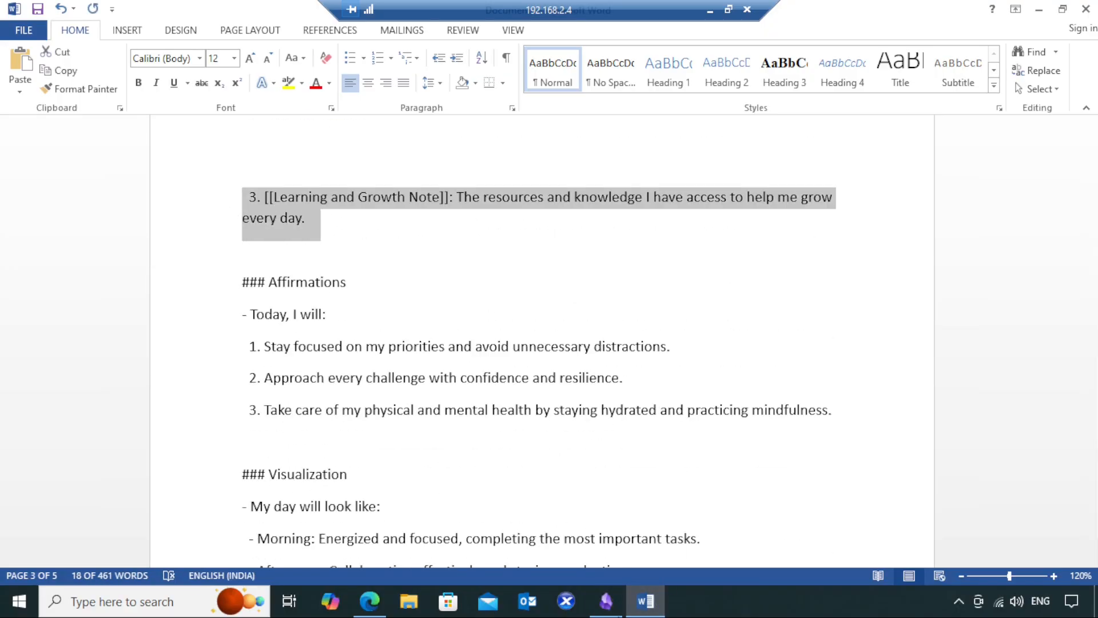
# Step: Back in Obsidian, paste the Learning and Growth Note item below the Internet item and renumber it as 4
pyautogui.click(606, 601)
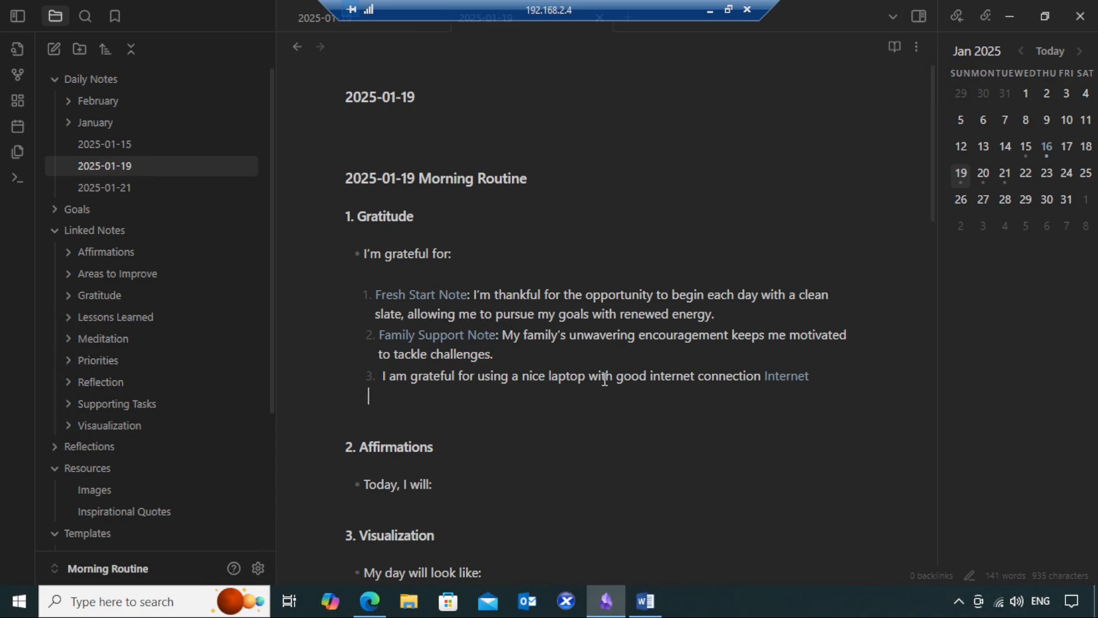
pyautogui.press('Return')
pyautogui.hotkey('ctrl', 'v')
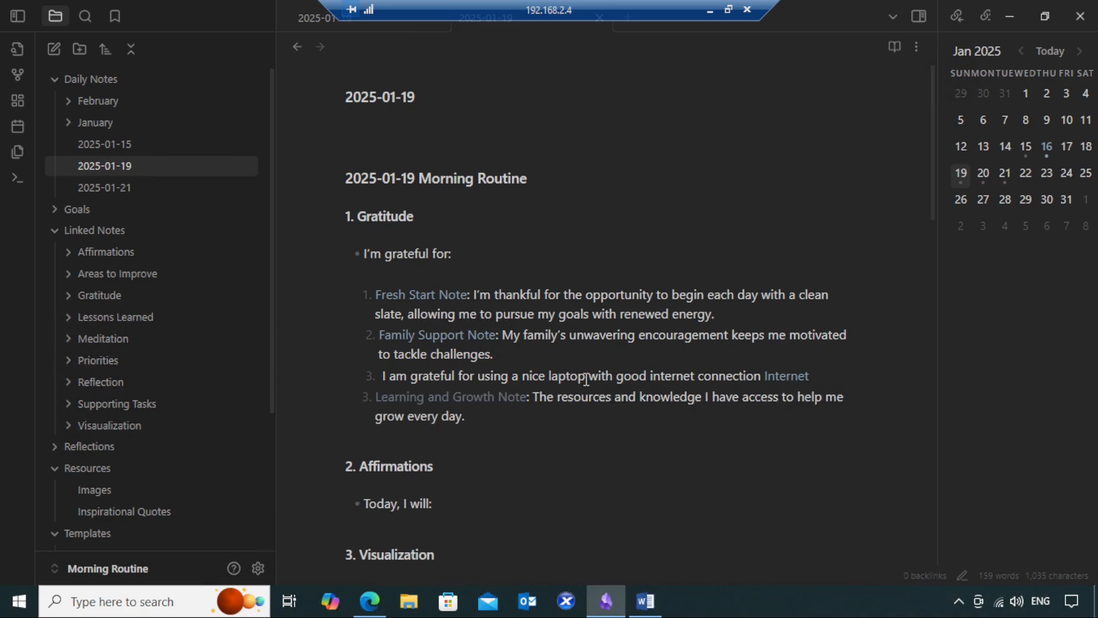
pyautogui.click(370, 396)
pyautogui.press('BackSpace')
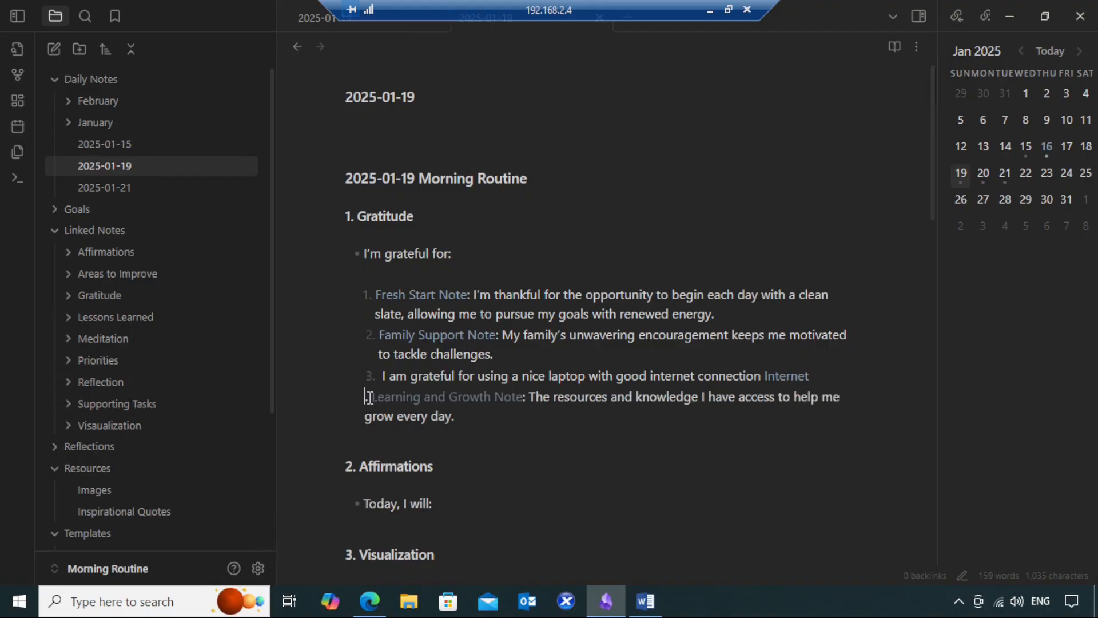
# Step: Switch to Word and copy the Affirmations text from "Today, I will:" through the third item about physical and mental health
pyautogui.click(645, 601)
pyautogui.scroll(-1, 669, 387)
pyautogui.click(433, 313)
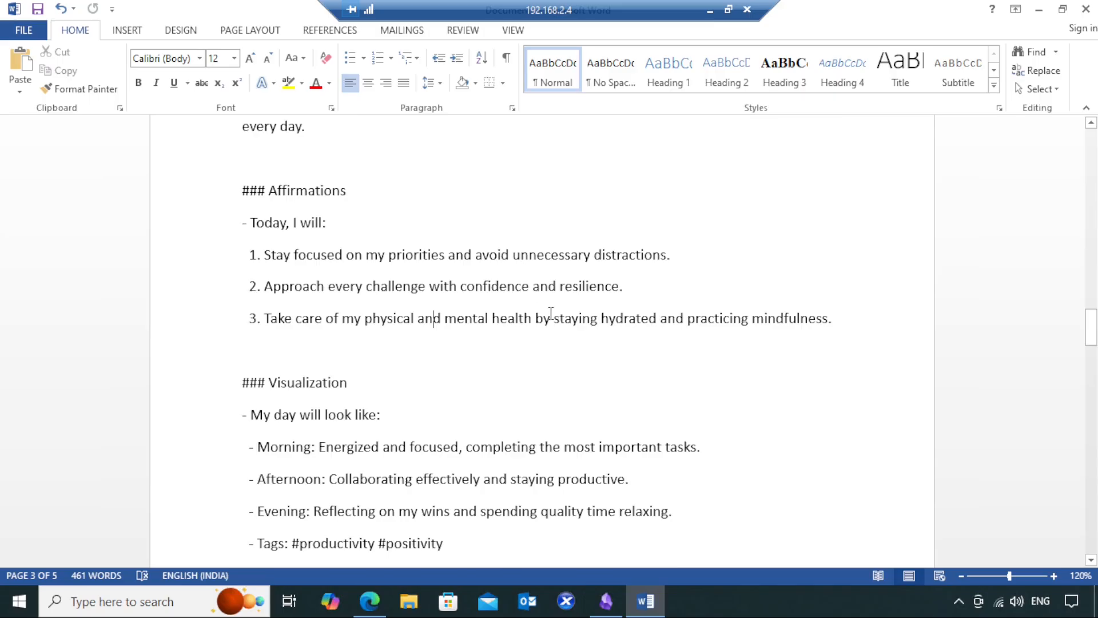
pyautogui.scroll(-1, 506, 291)
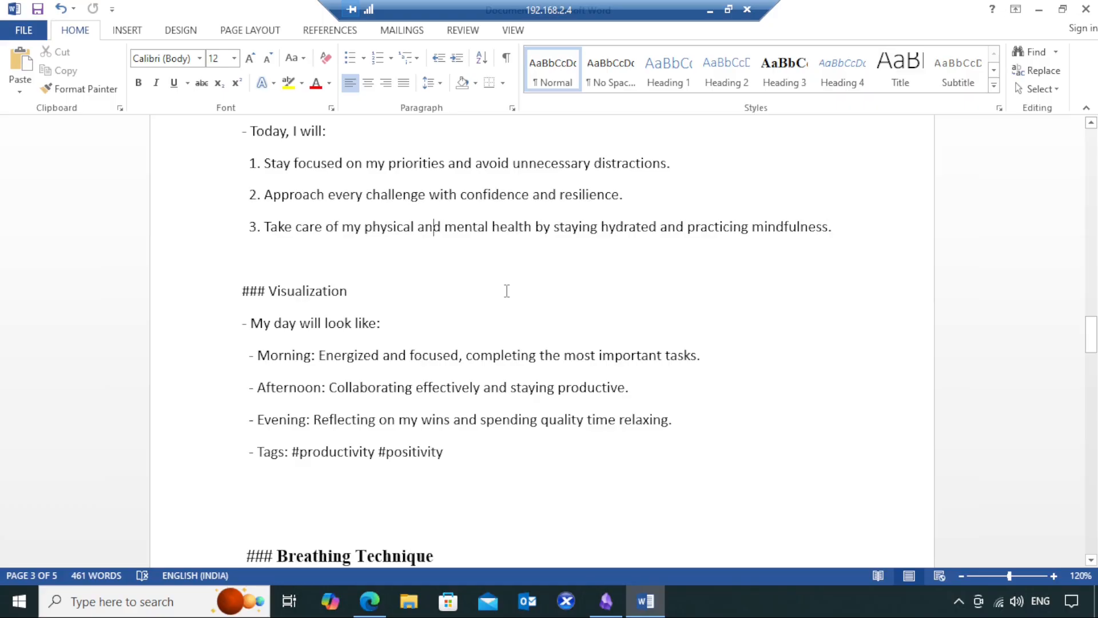
pyautogui.scroll(1, 507, 290)
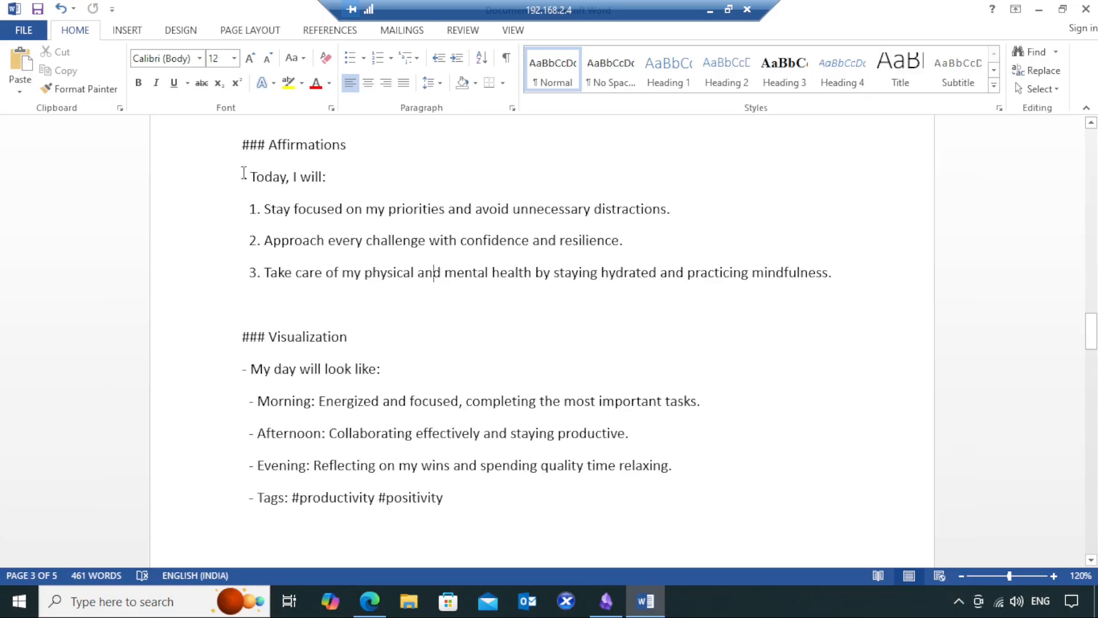
pyautogui.scroll(-3, 420, 382)
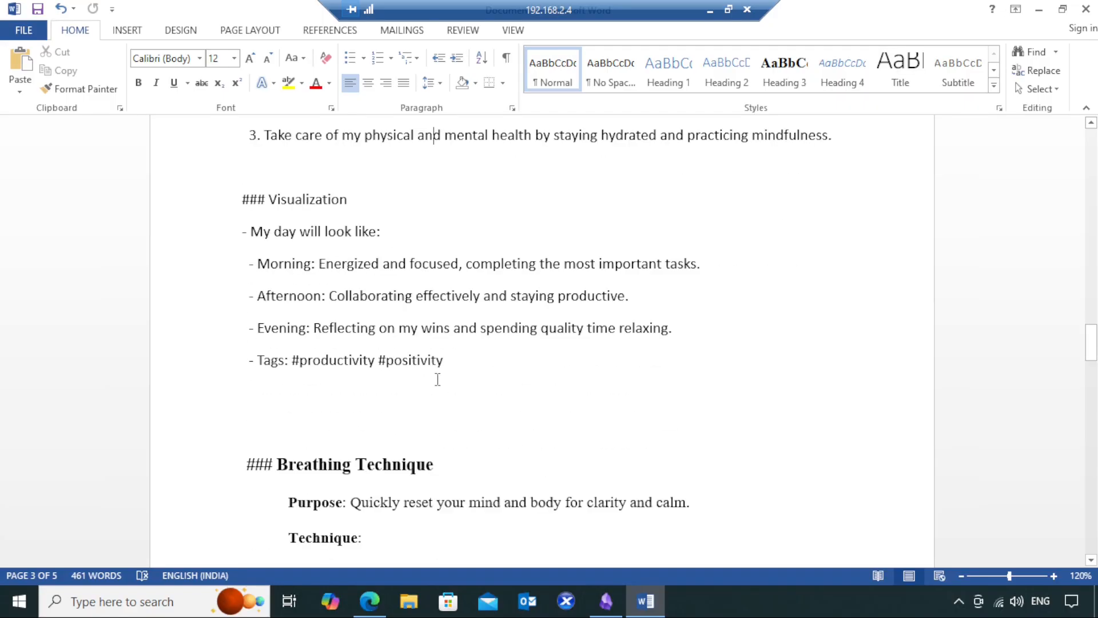
pyautogui.scroll(-3, 567, 362)
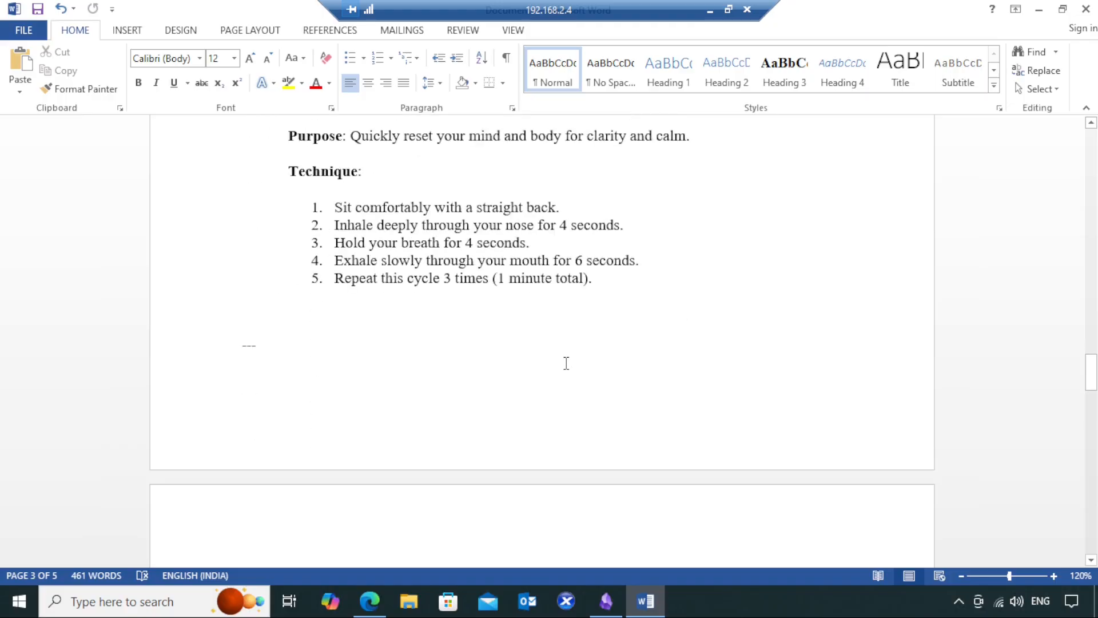
pyautogui.scroll(4, 566, 362)
pyautogui.scroll(4, 566, 362)
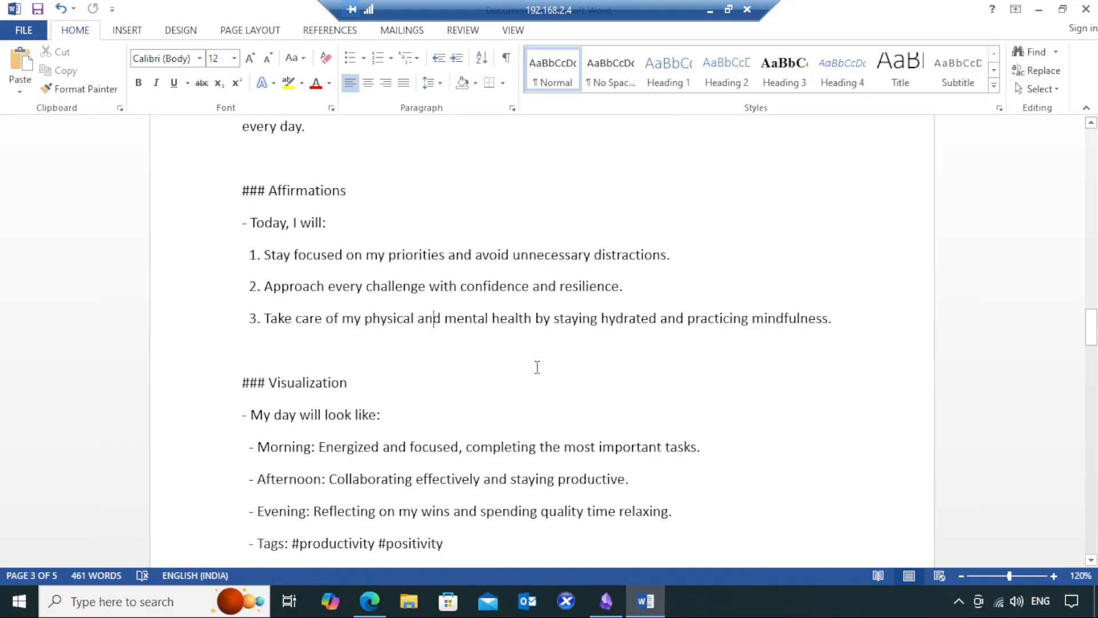
pyautogui.scroll(-2, 537, 368)
pyautogui.scroll(3, 490, 410)
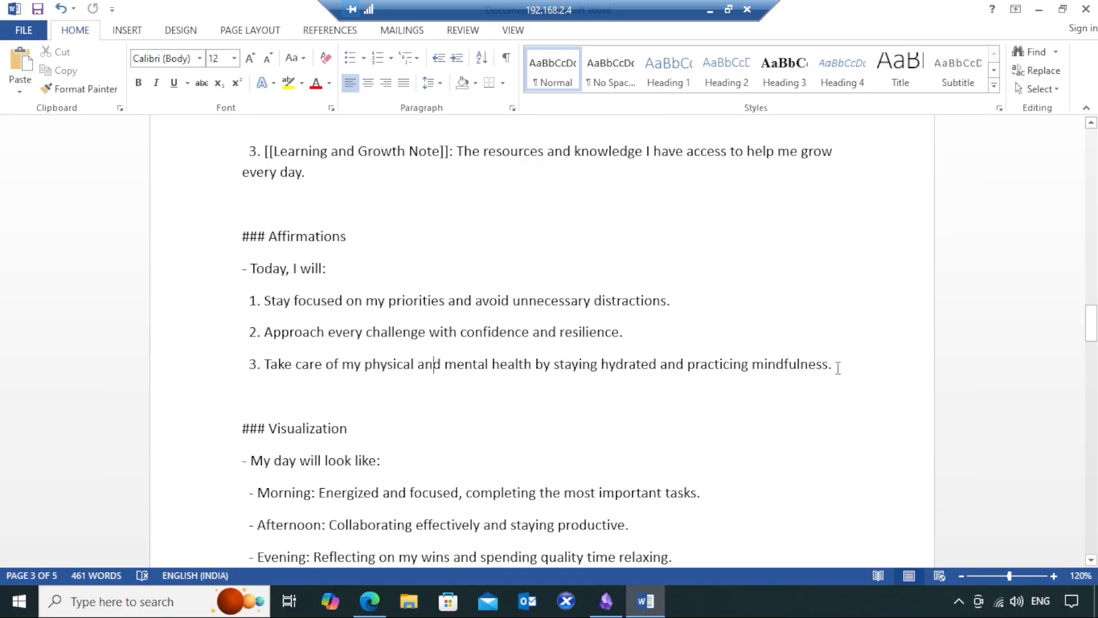
pyautogui.moveTo(838, 367); pyautogui.dragTo(255, 275)
pyautogui.hotkey('ctrl', 'c')
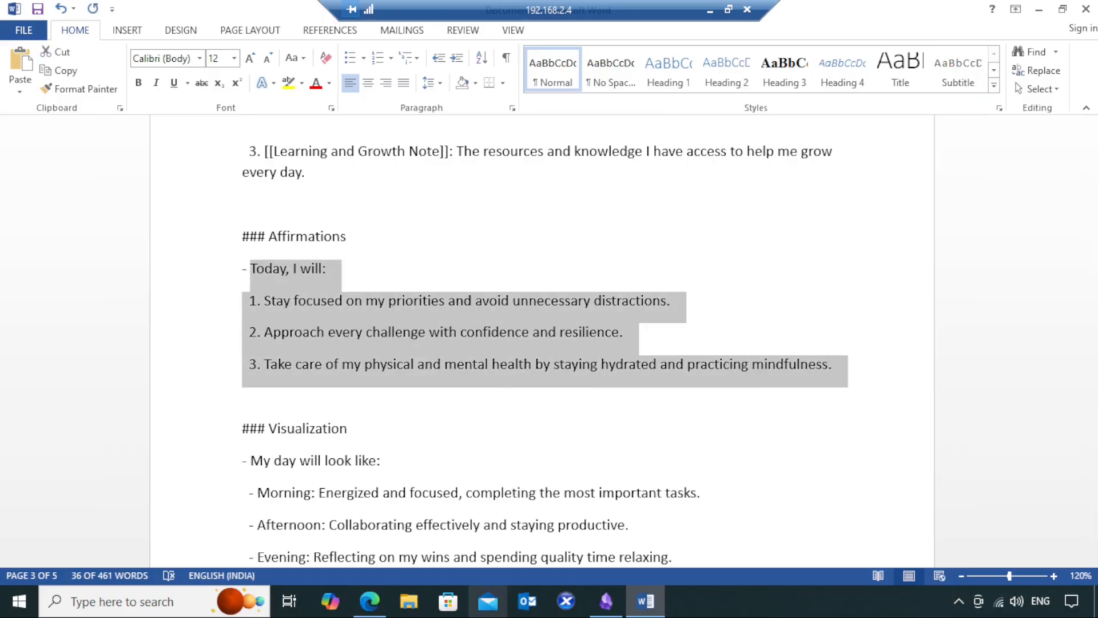
# Step: Switch to Obsidian and paste the copied affirmations on a new line below the "Today, I will:" bullet
pyautogui.click(606, 601)
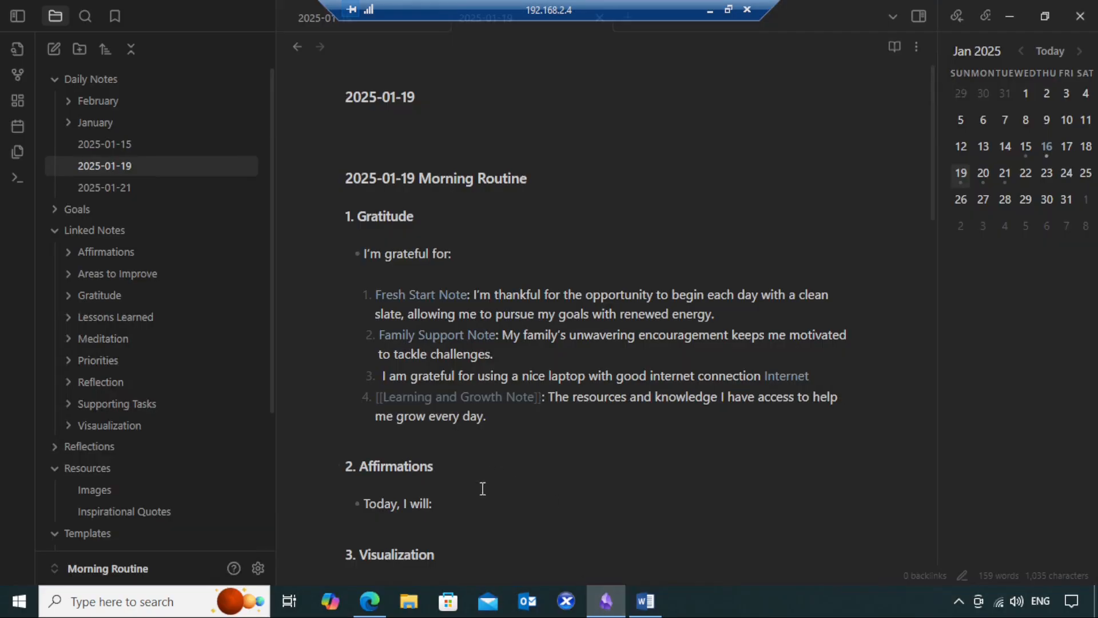
pyautogui.click(470, 509)
pyautogui.press('Return')
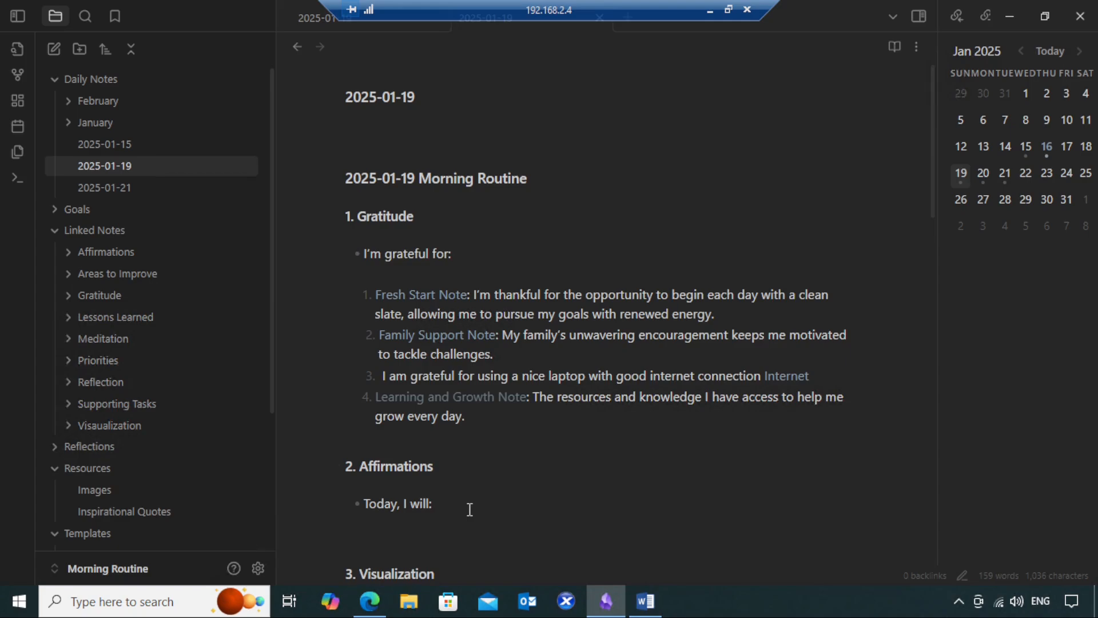
pyautogui.hotkey('ctrl', 'v')
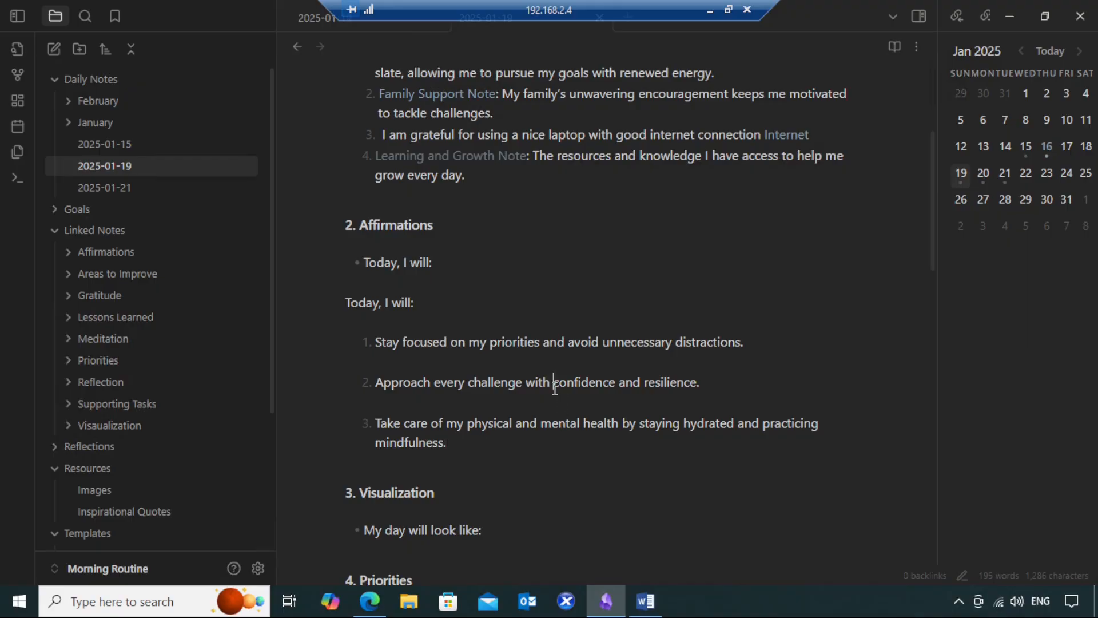
# Step: Turn "confidence and resilience" in the second affirmation into a [[confidence and resilience]] note link, without the final period
pyautogui.write('[[')
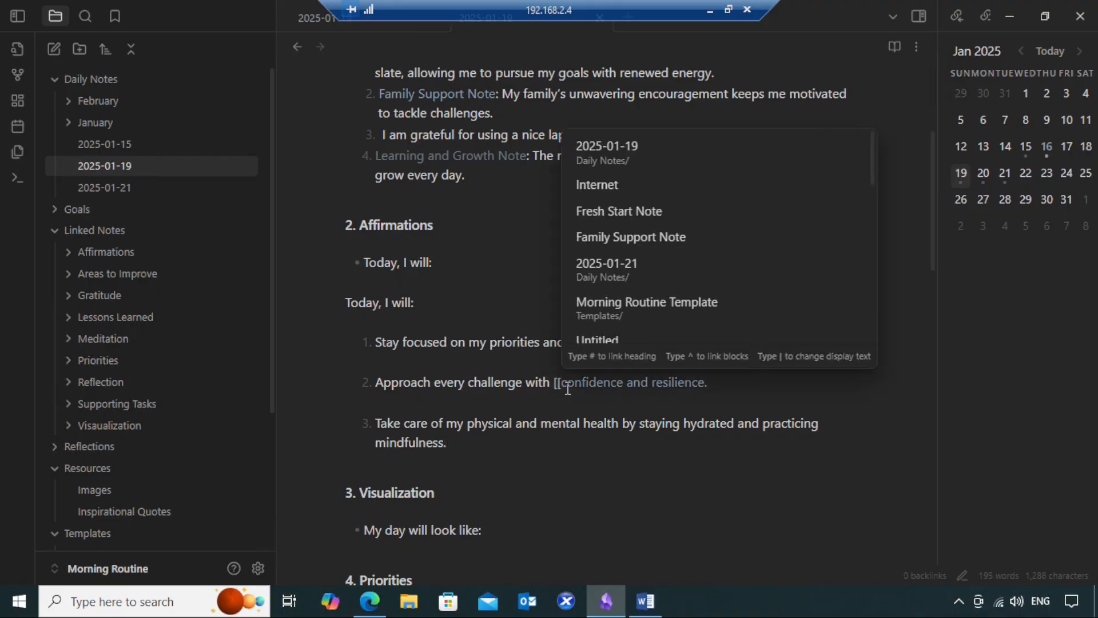
pyautogui.press('BackSpace')
pyautogui.press('BackSpace')
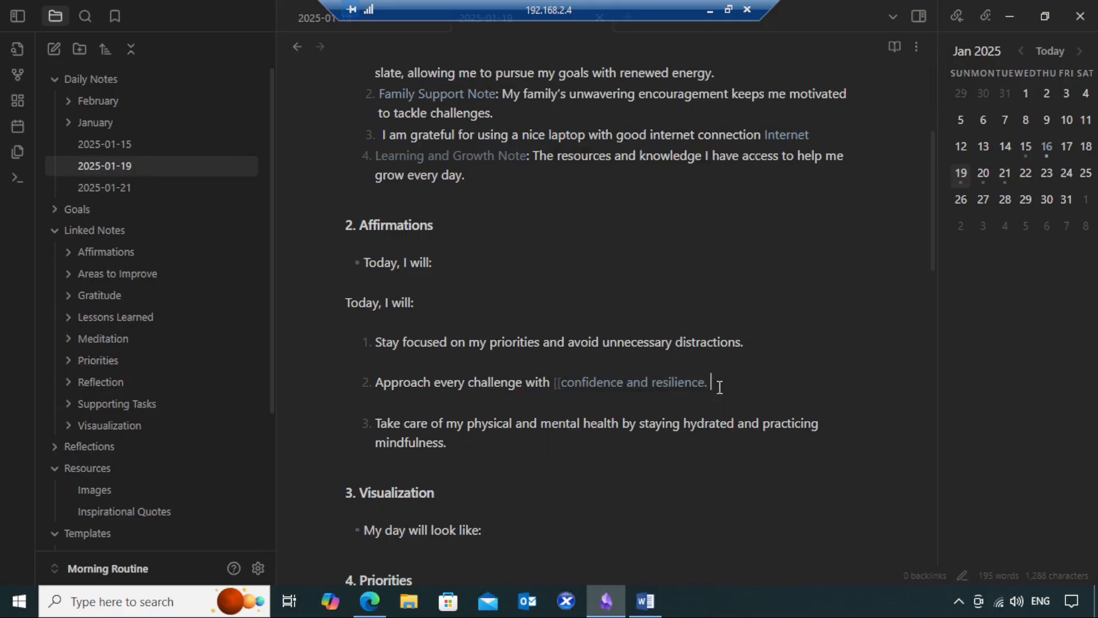
pyautogui.write(']]')
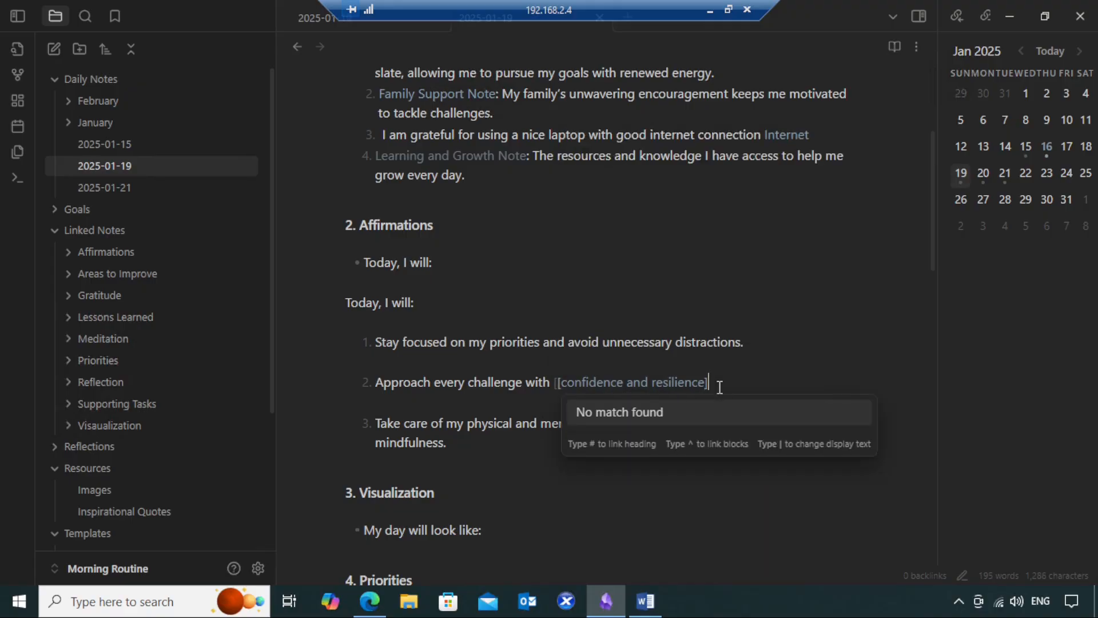
# Step: Create the confidence and resilience note page by following its link, and return to the 2025-01-19 note's Visualization section
pyautogui.click(634, 382)
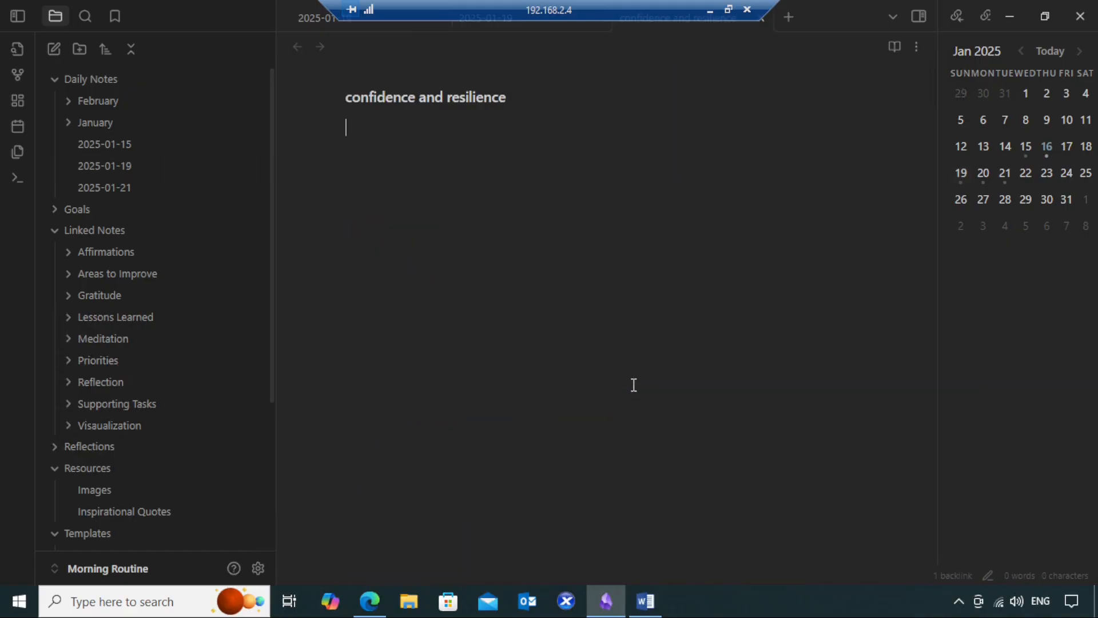
pyautogui.click(109, 164)
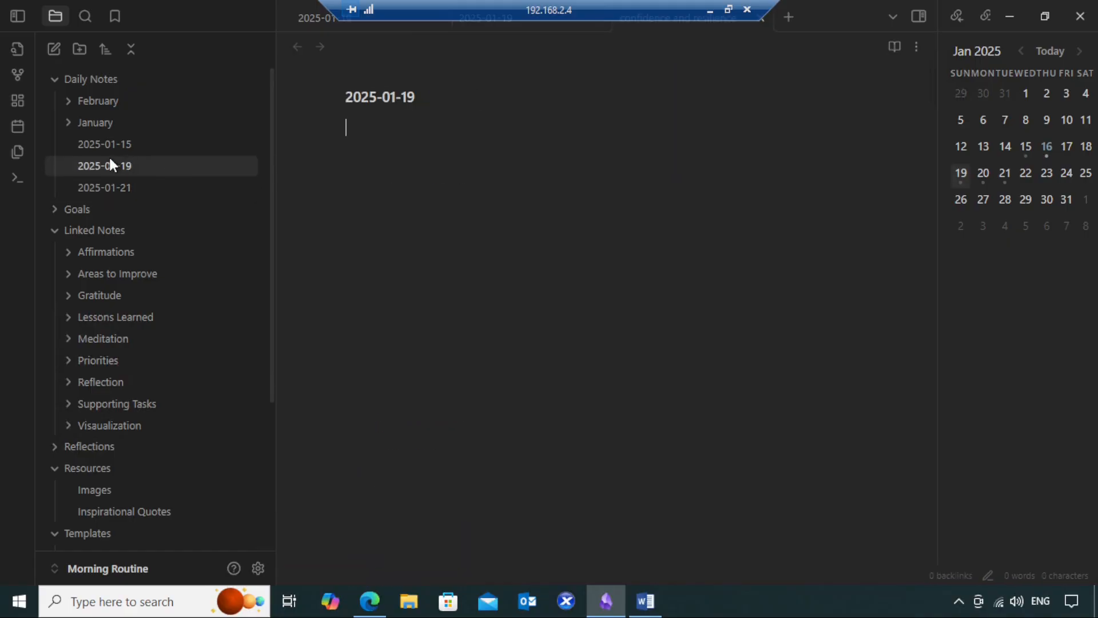
pyautogui.scroll(-5, 572, 373)
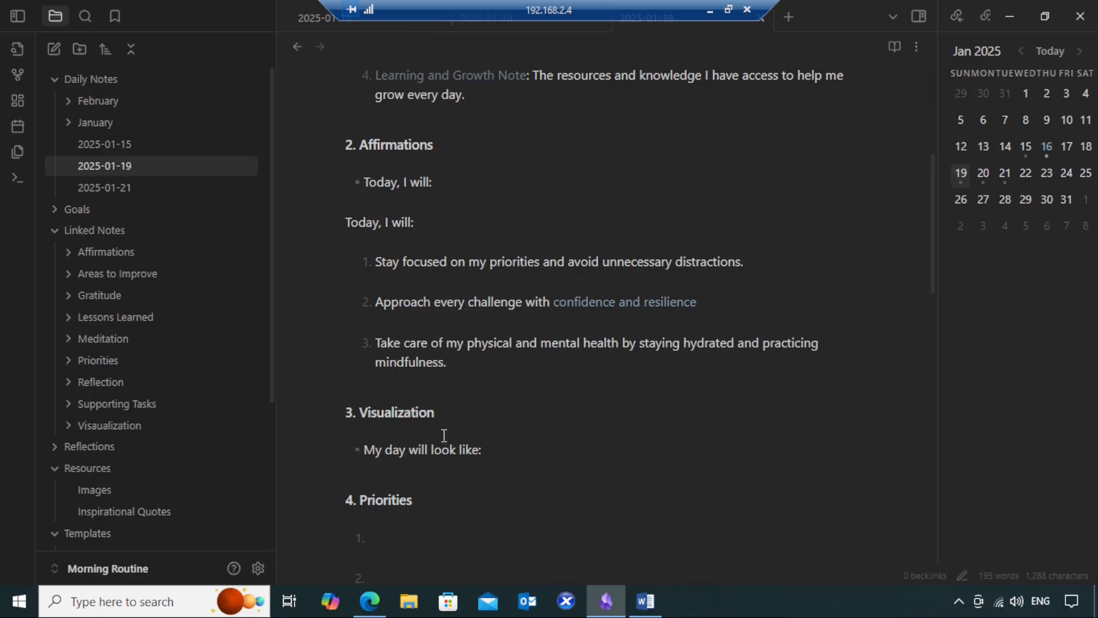
# Step: Switch to Word and copy the Visualization text from "My day will look like:" through the #productivity #positivity tags line
pyautogui.click(650, 601)
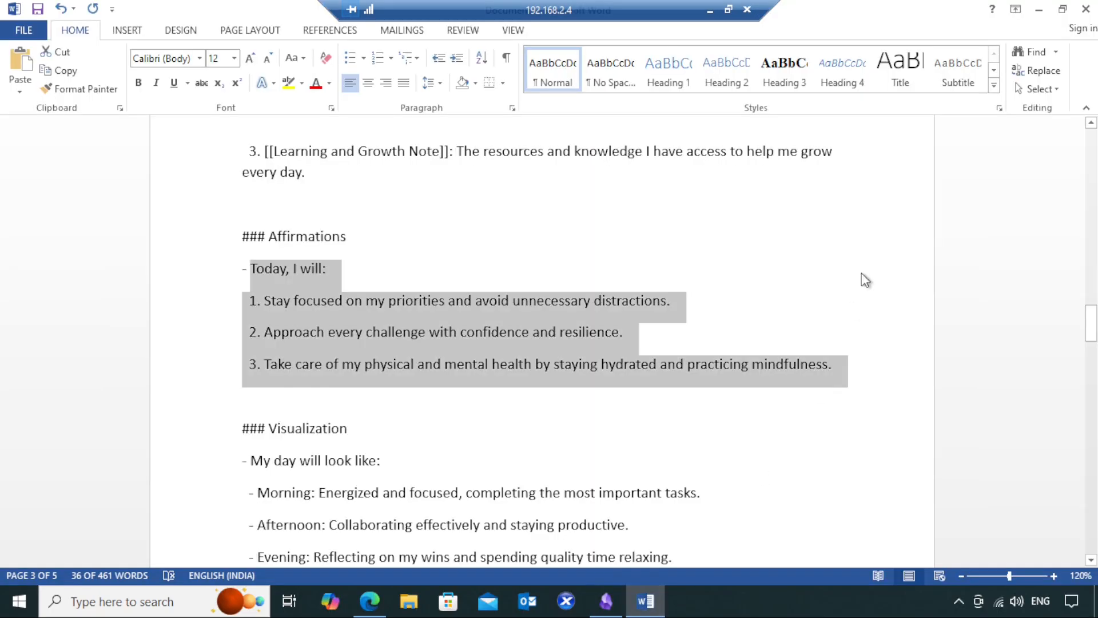
pyautogui.scroll(-3, 828, 278)
pyautogui.click(679, 261)
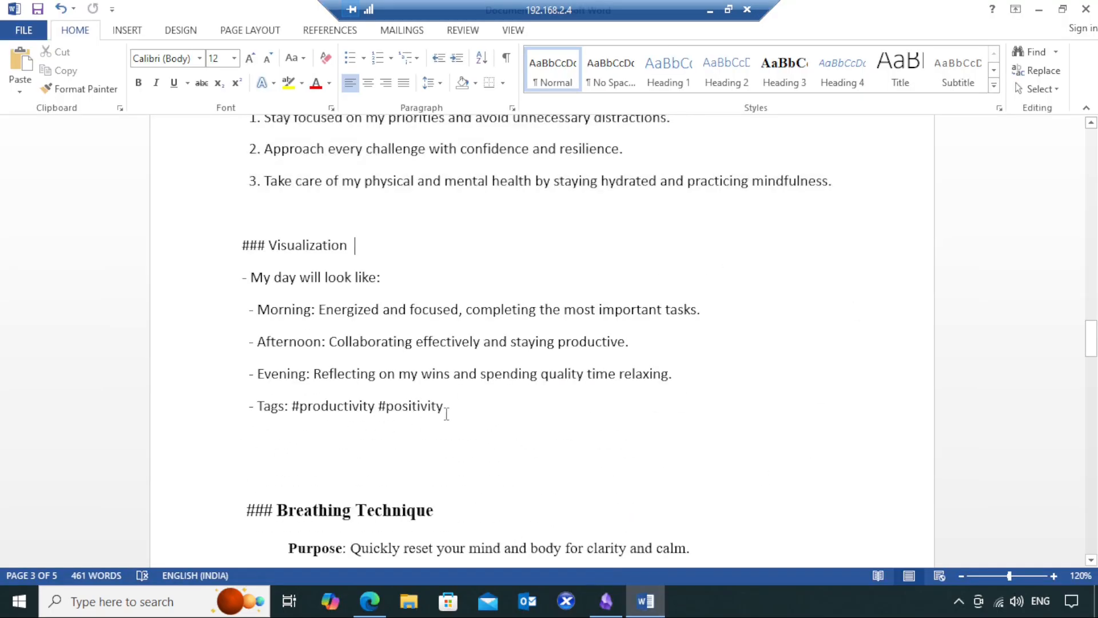
pyautogui.moveTo(446, 410); pyautogui.dragTo(258, 283)
pyautogui.rightClick(325, 335)
pyautogui.click(359, 364)
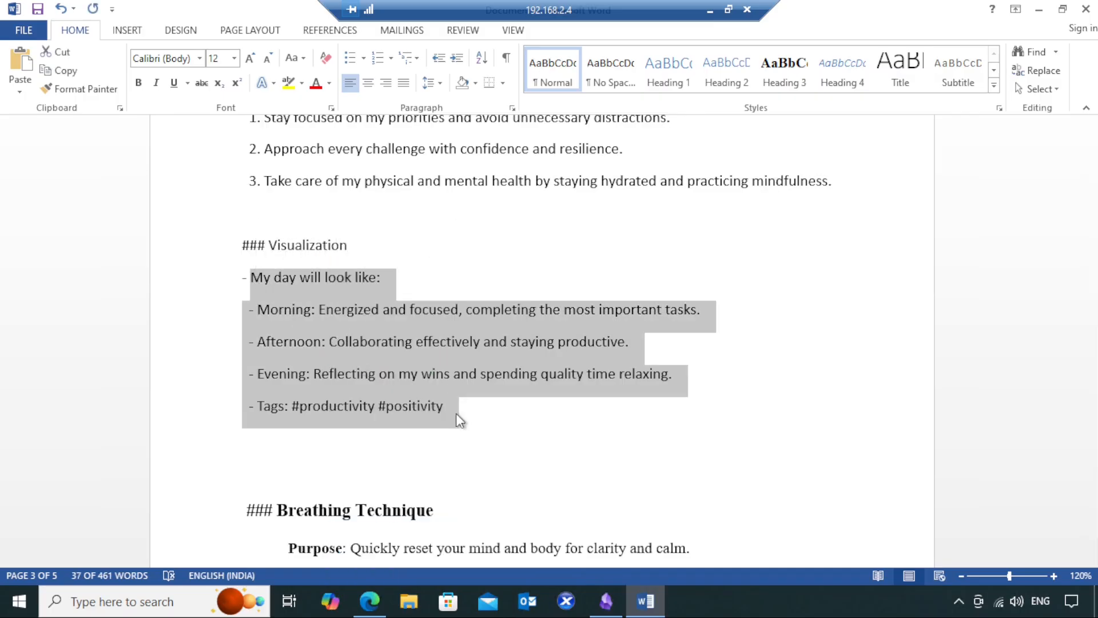
# Step: Switch to Obsidian and paste the copied visualization text on a new line below the "My day will look like:" bullet
pyautogui.click(606, 600)
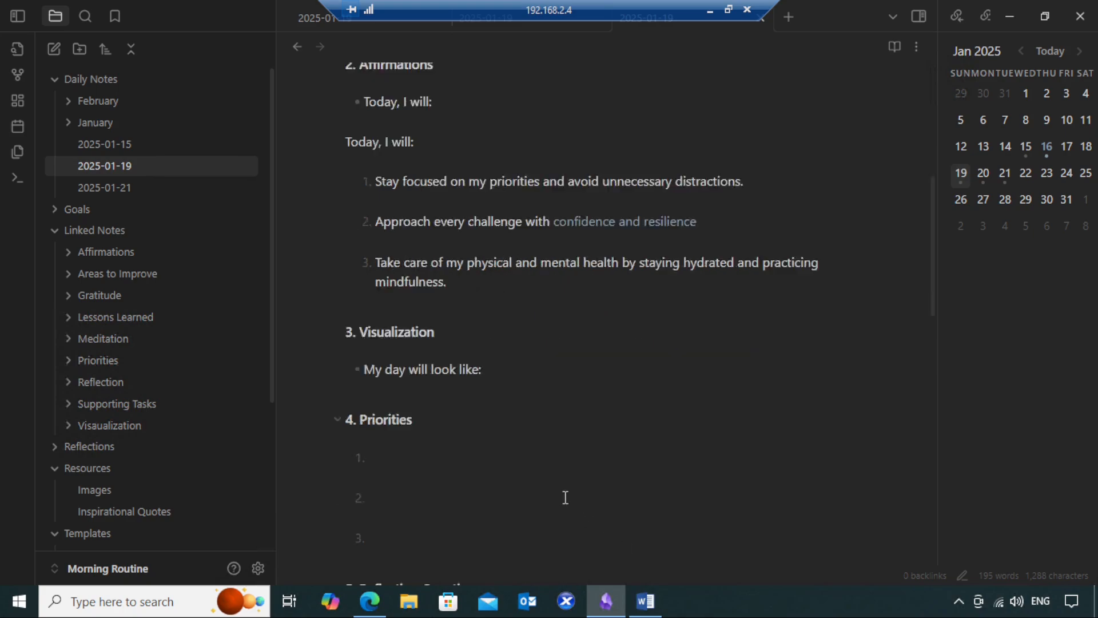
pyautogui.scroll(-2, 565, 497)
pyautogui.click(513, 291)
pyautogui.press('Return')
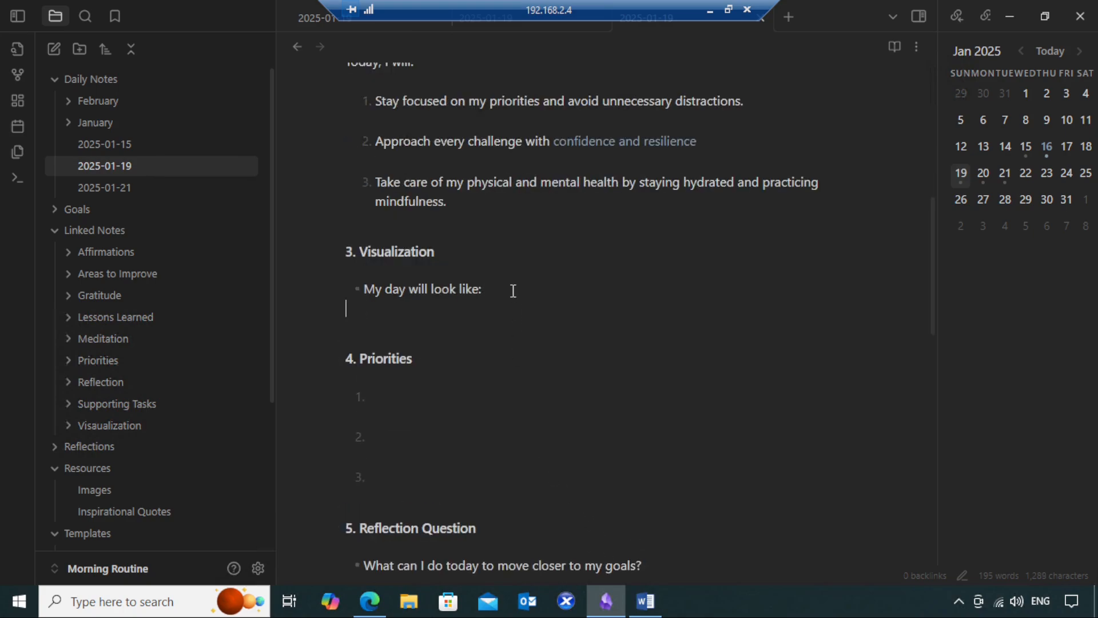
pyautogui.hotkey('ctrl', 'v')
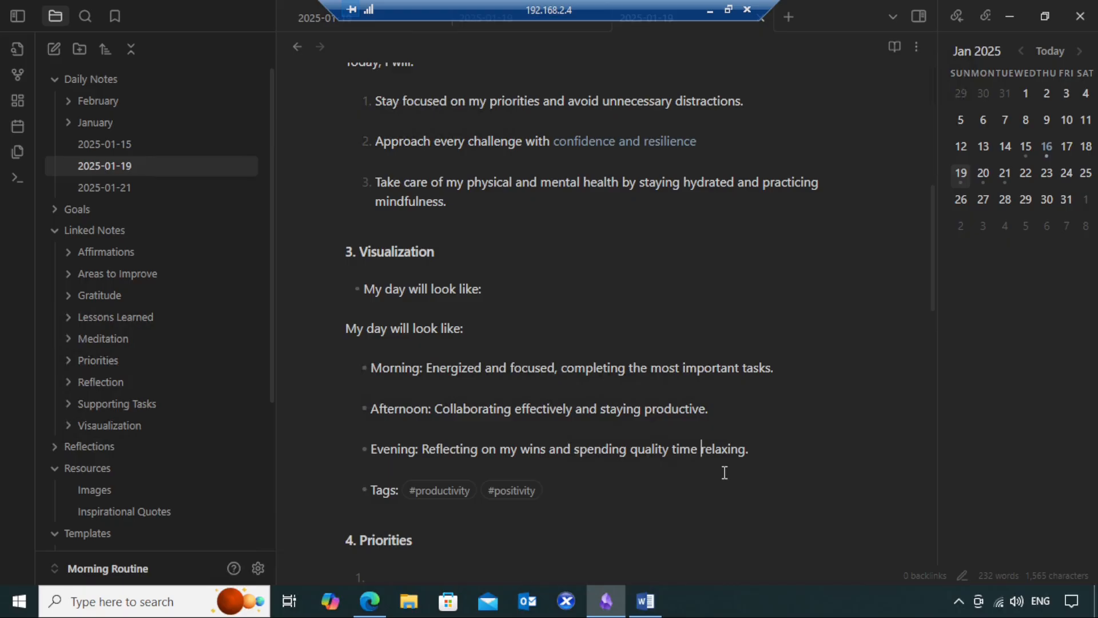
# Step: Turn the word "relaxing" at the end of the Evening bullet into a [[relaxing]] note link, removing the period
pyautogui.write('[[')
pyautogui.click(773, 449)
pyautogui.press('BackSpace')
pyautogui.write(']]')
pyautogui.click(826, 429)
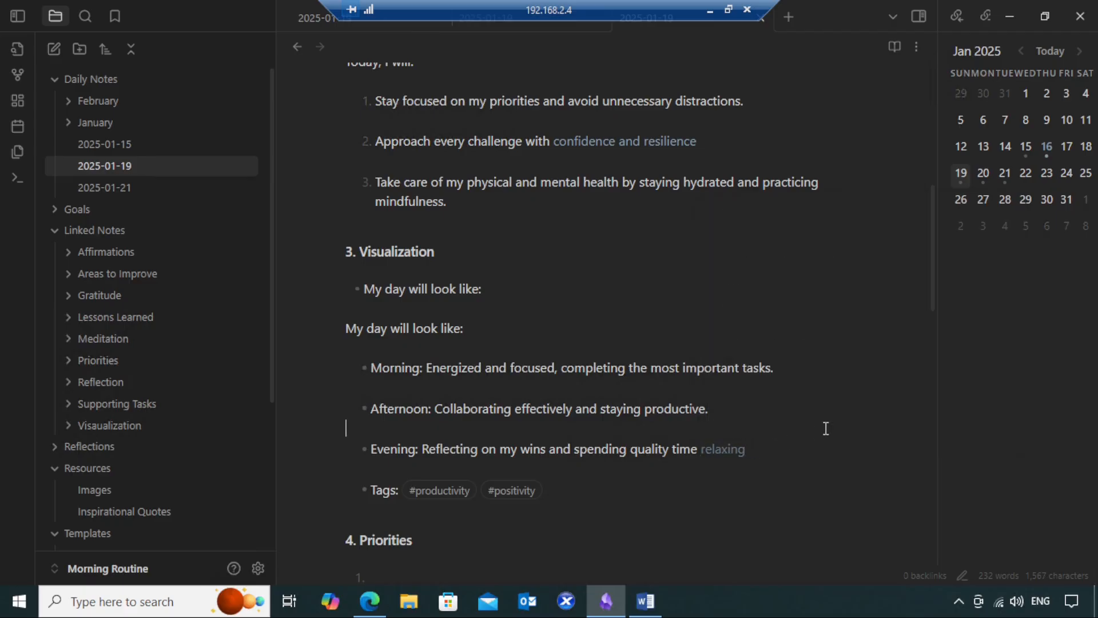
# Step: Create the relaxing note page by following its link, and return to the Visualization section of the 2025-01-19 note
pyautogui.click(720, 448)
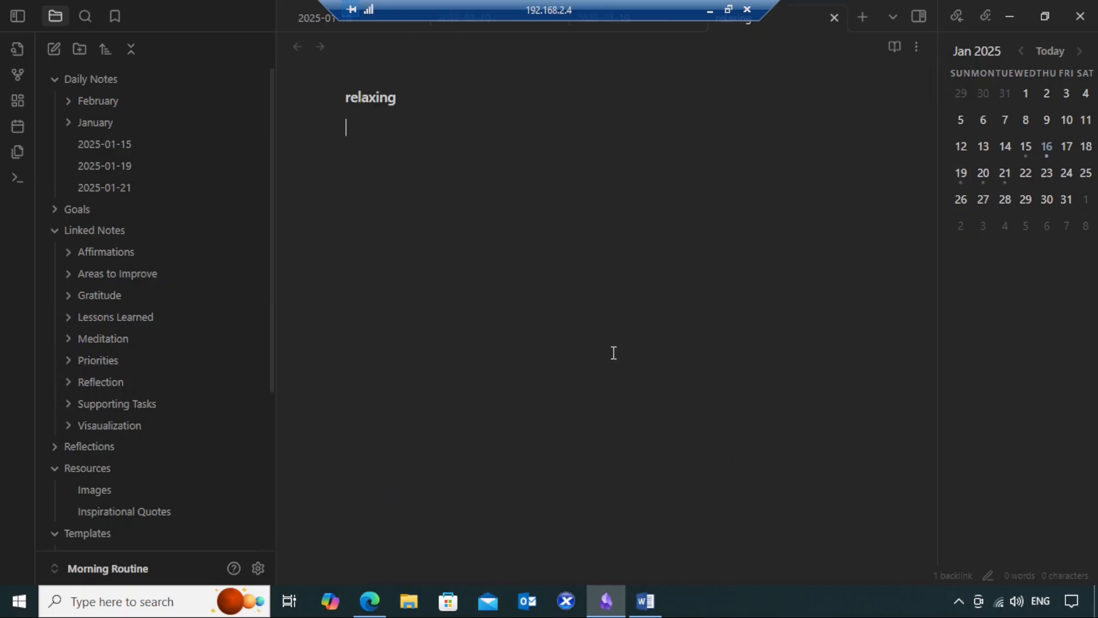
pyautogui.click(105, 166)
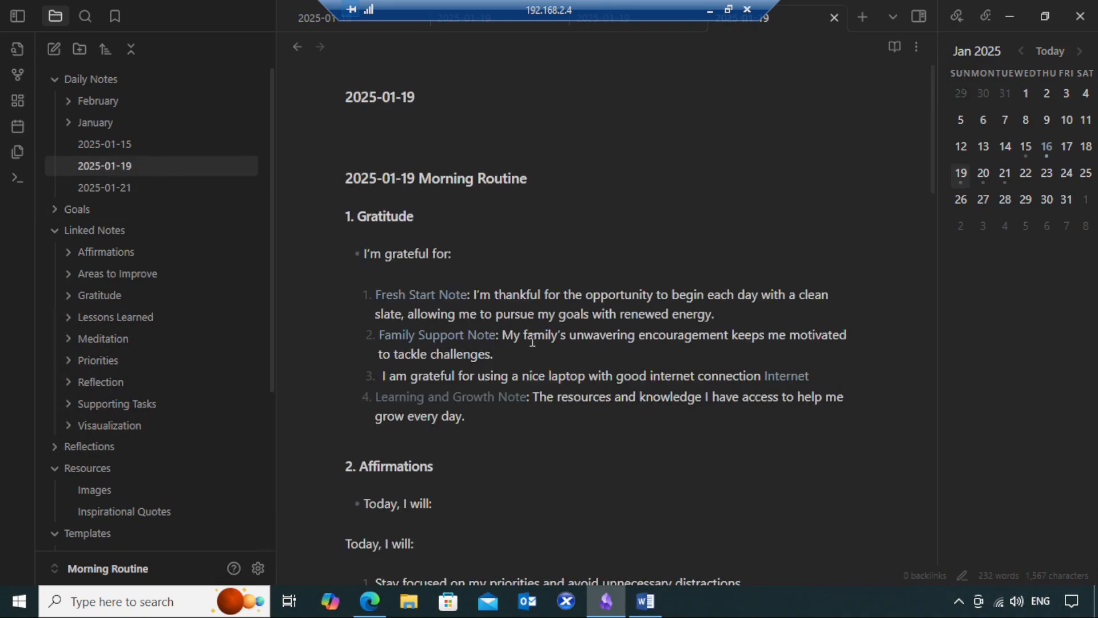
pyautogui.scroll(-5, 532, 341)
pyautogui.scroll(-4, 632, 336)
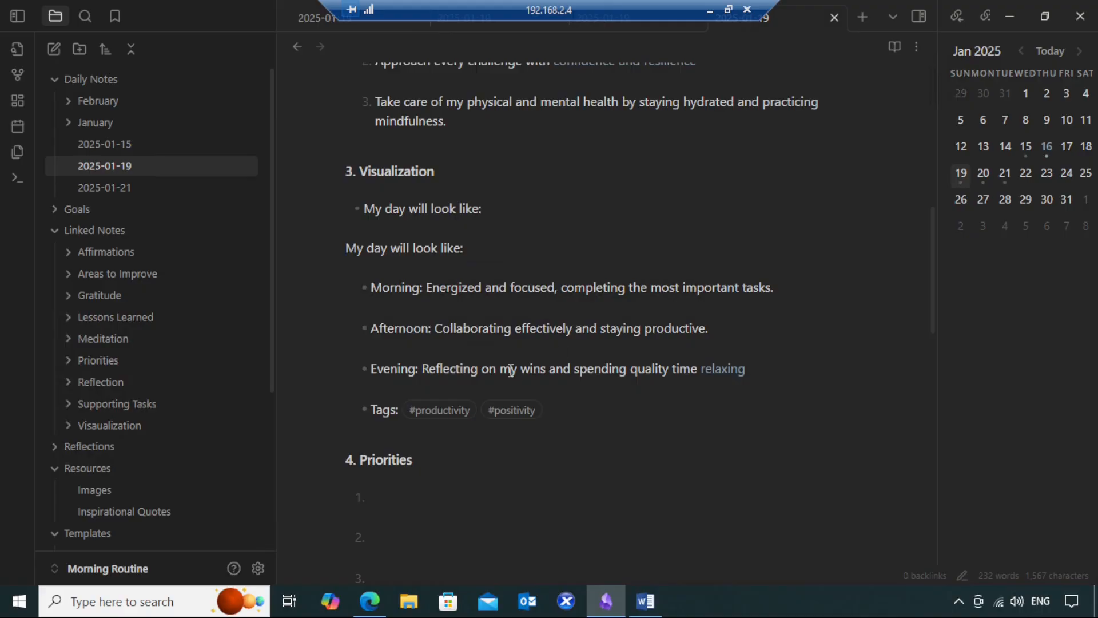
# Step: Switch to Word and copy the Breathing Technique section from its heading through "Repeat this cycle 3 times (1 minute total)."
pyautogui.scroll(-3, 503, 389)
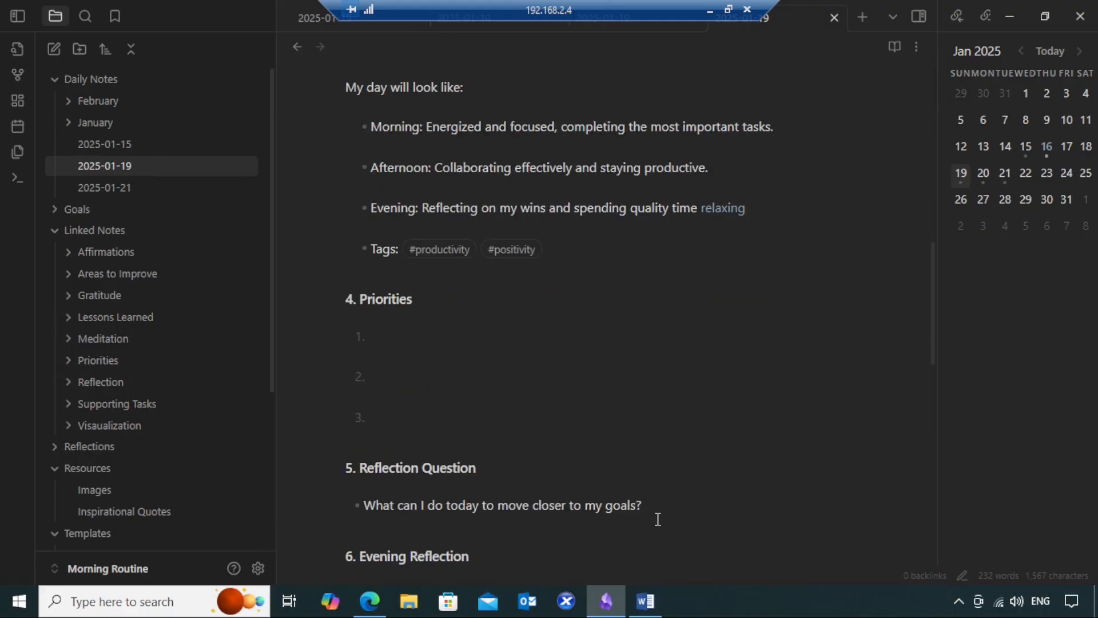
pyautogui.click(645, 600)
pyautogui.scroll(-3, 674, 446)
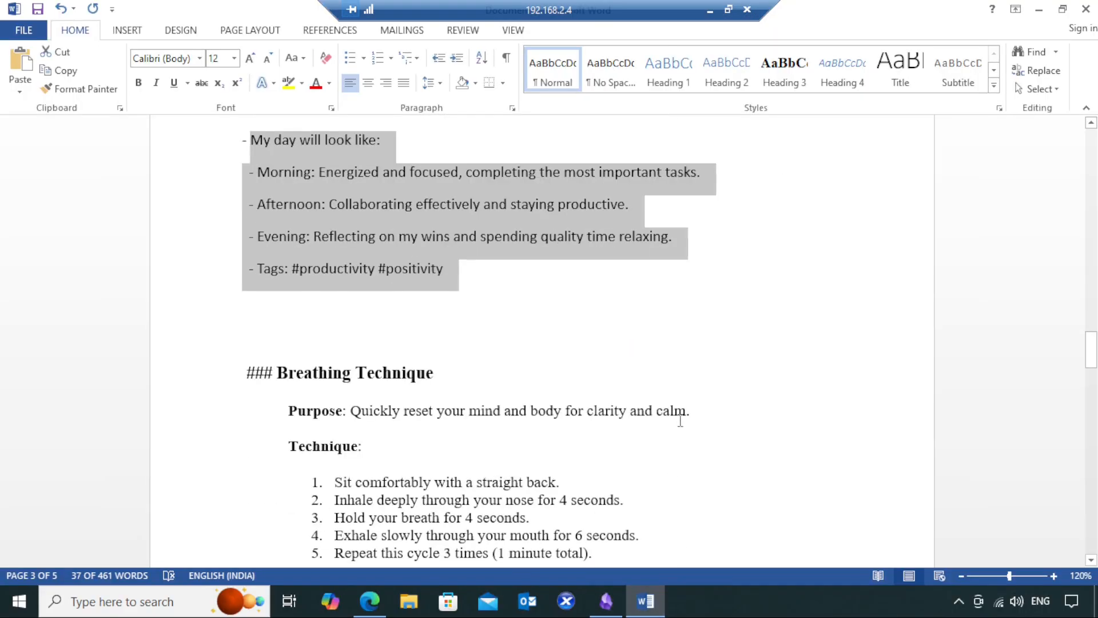
pyautogui.click(712, 346)
pyautogui.scroll(-7, 712, 346)
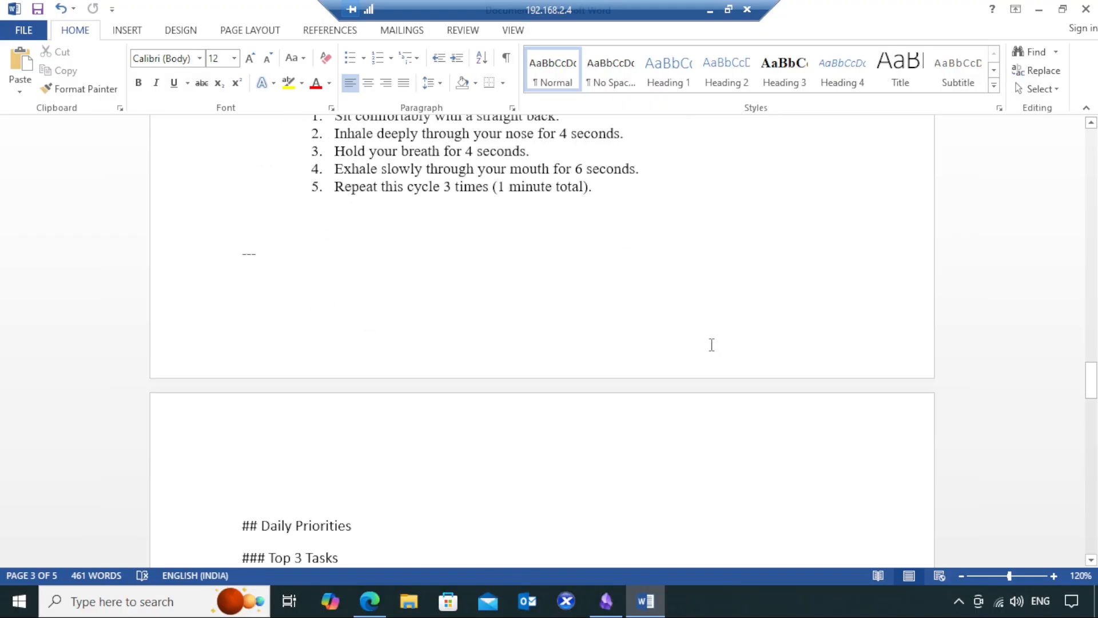
pyautogui.scroll(5, 712, 344)
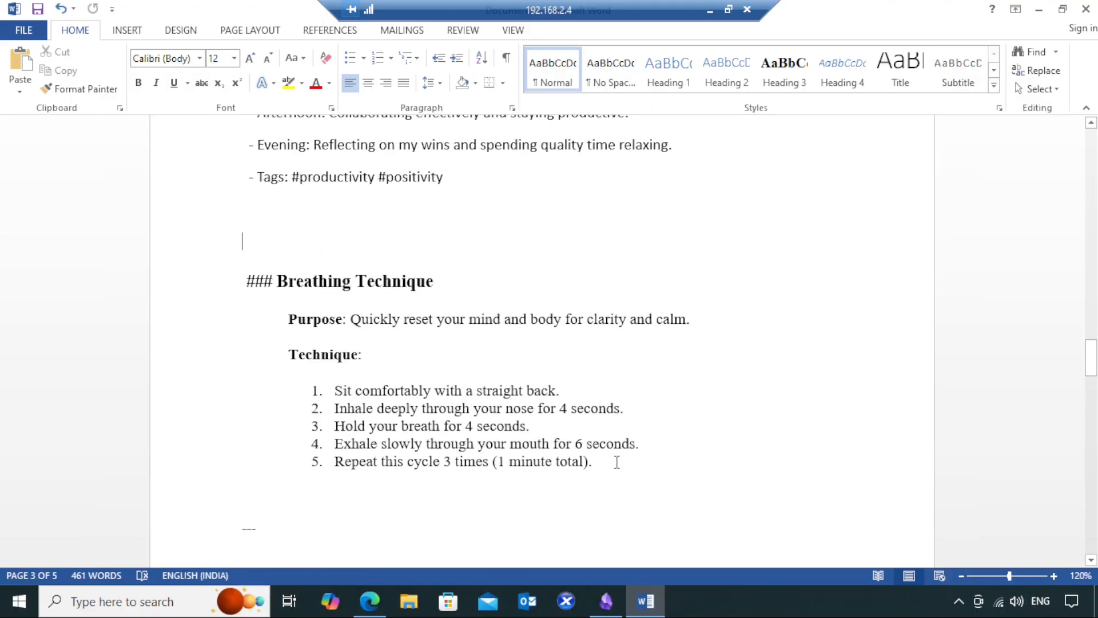
pyautogui.moveTo(615, 461); pyautogui.dragTo(247, 280)
pyautogui.rightClick(340, 305)
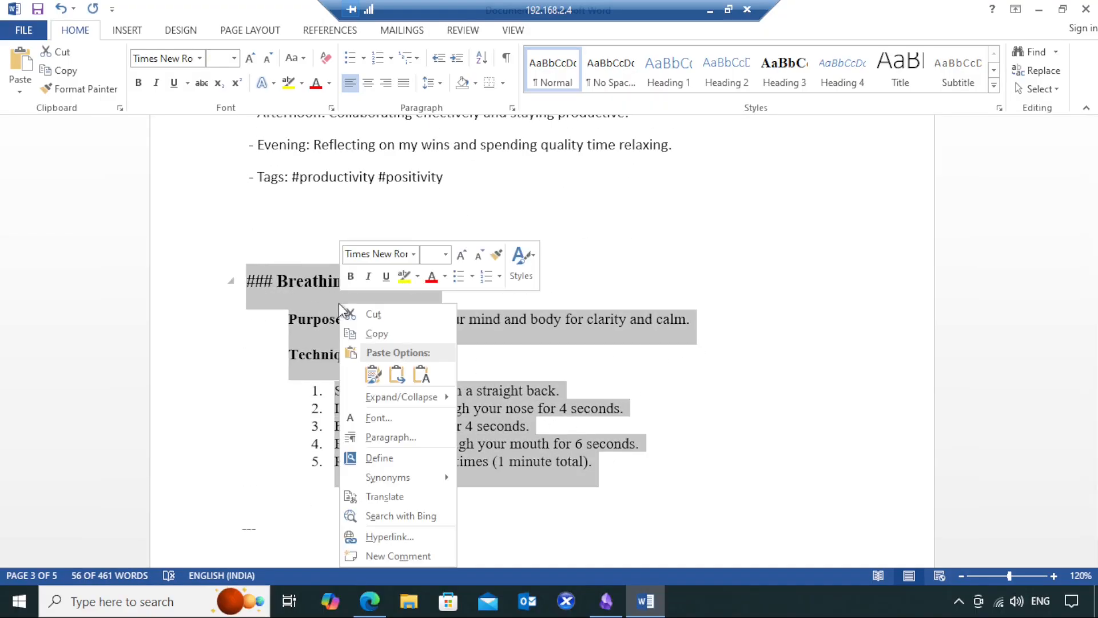
pyautogui.click(375, 334)
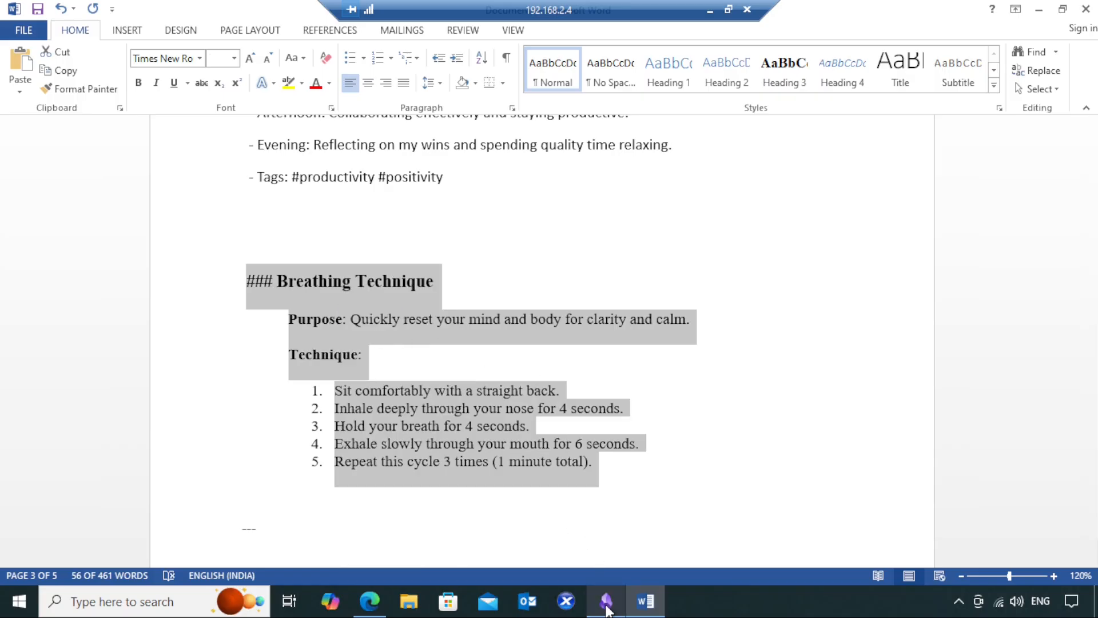
# Step: Switch to Obsidian and paste the Breathing Technique section on a new unbulleted line below the #productivity #positivity tags in the Visualization section
pyautogui.click(613, 588)
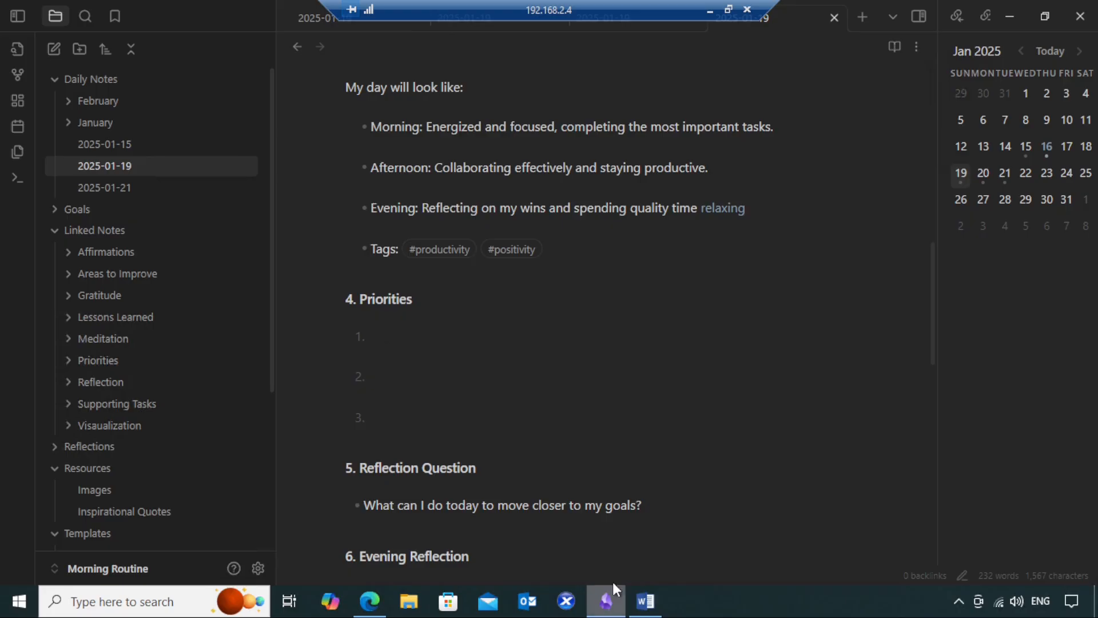
pyautogui.click(564, 247)
pyautogui.press('Return')
pyautogui.press('Return')
pyautogui.press('Return')
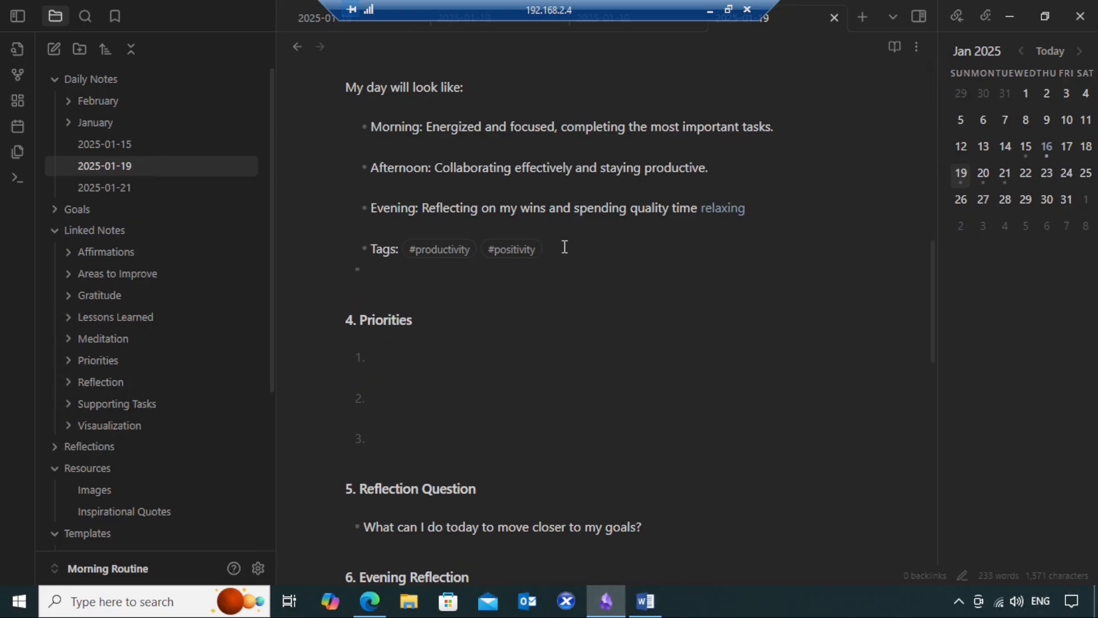
pyautogui.press('Return')
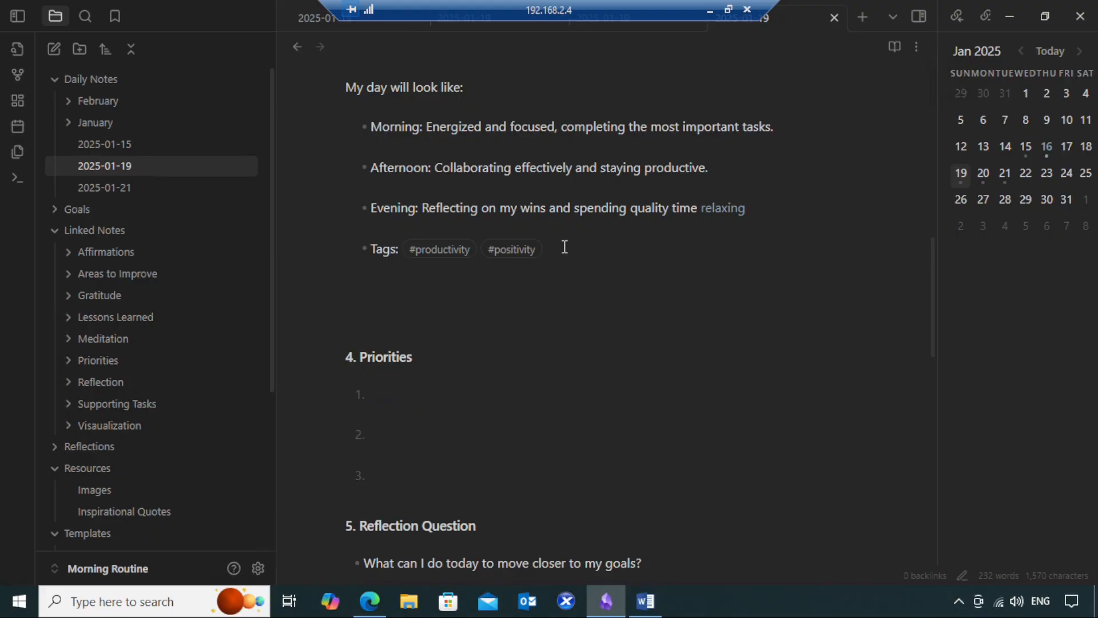
pyautogui.hotkey('ctrl', 'v')
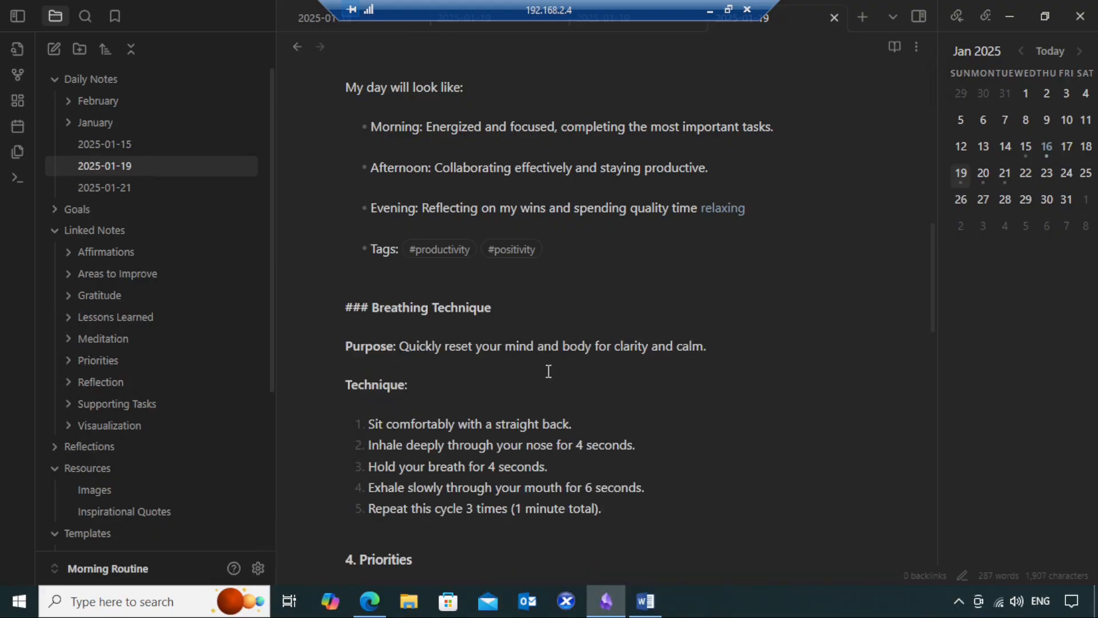
pyautogui.click(508, 304)
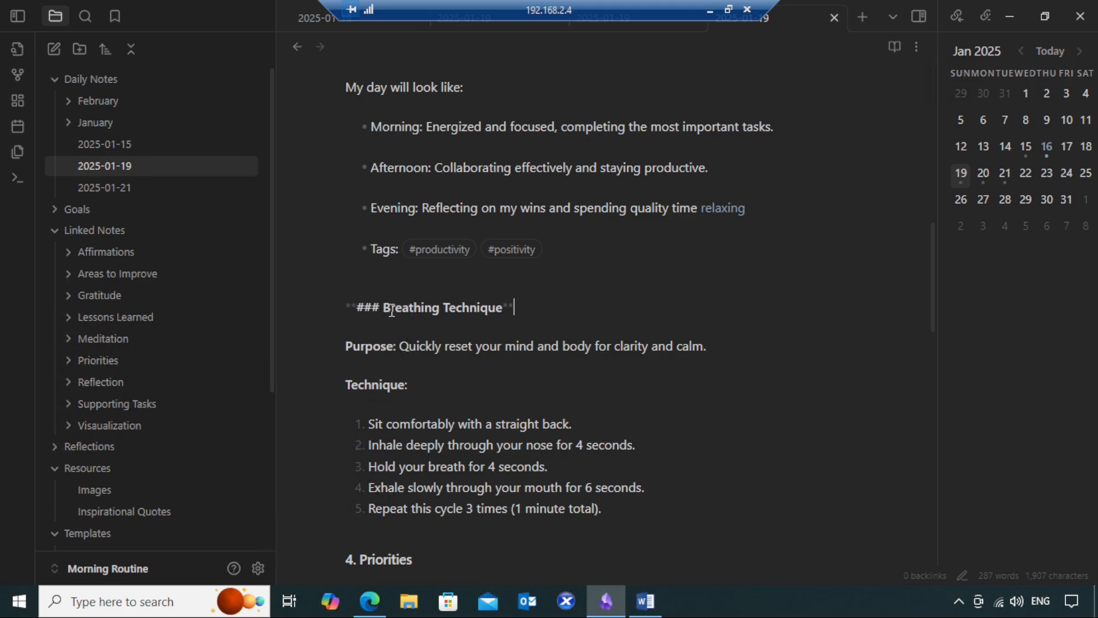
pyautogui.click(436, 382)
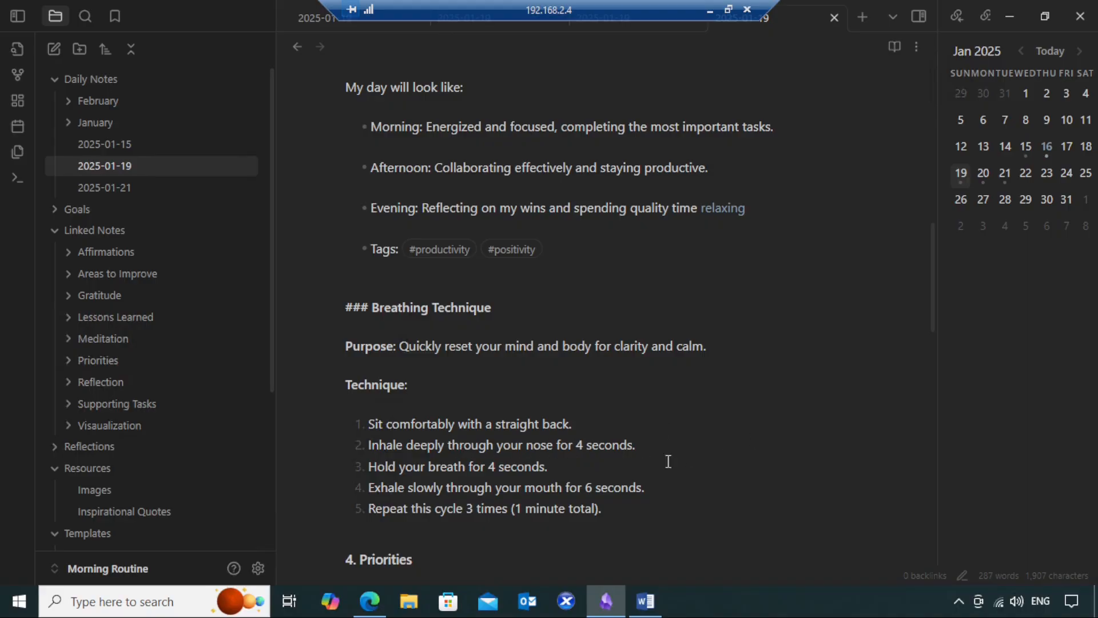
# Step: Turn "Inhale deeply" in the second technique item into an [[Inhale deeply]] note link and follow it to create the note
pyautogui.scroll(-3, 679, 449)
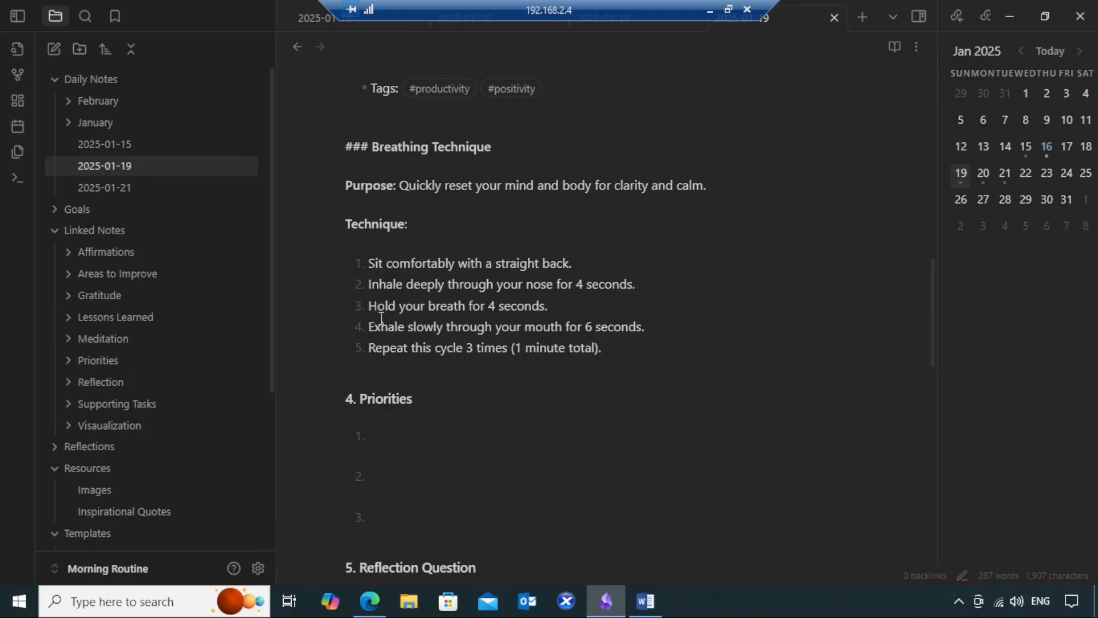
pyautogui.click(369, 286)
pyautogui.write('[[')
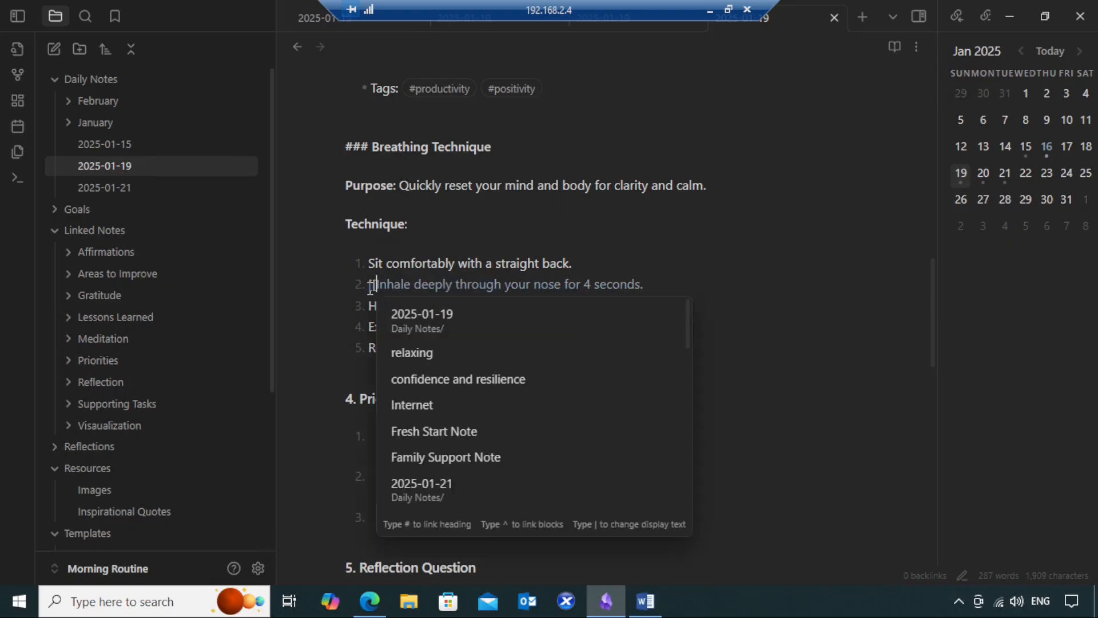
pyautogui.click(454, 287)
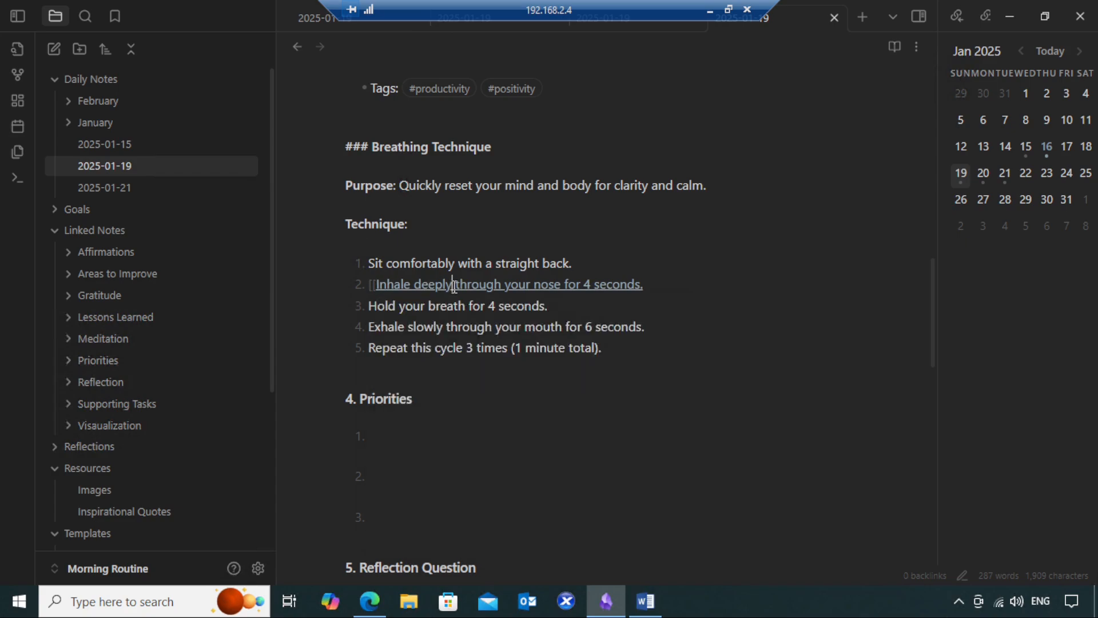
pyautogui.write(']]')
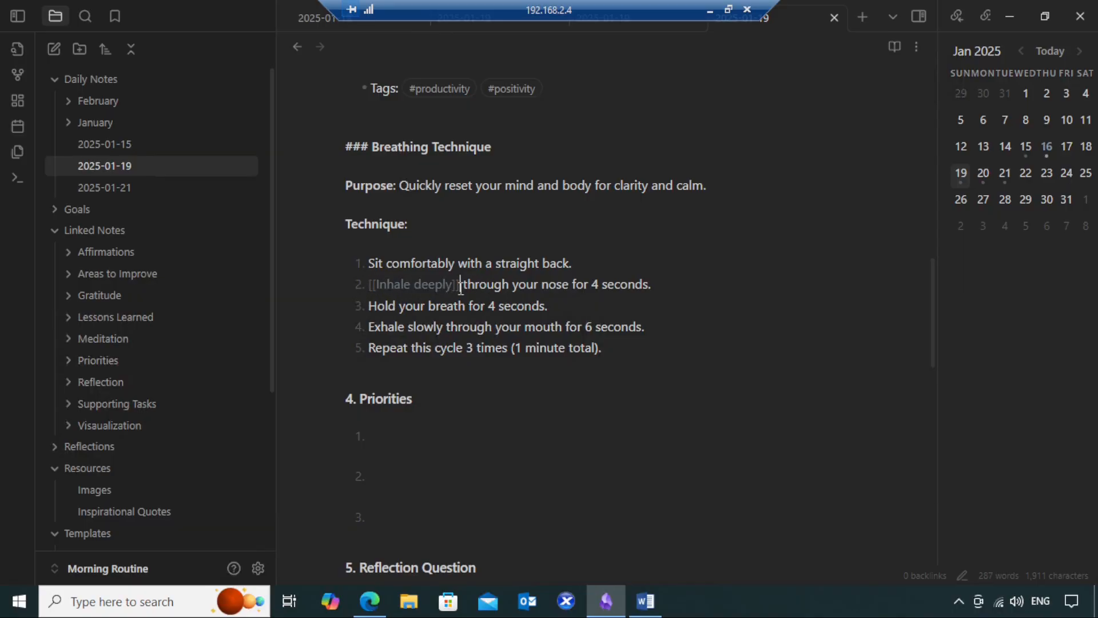
pyautogui.click(417, 290)
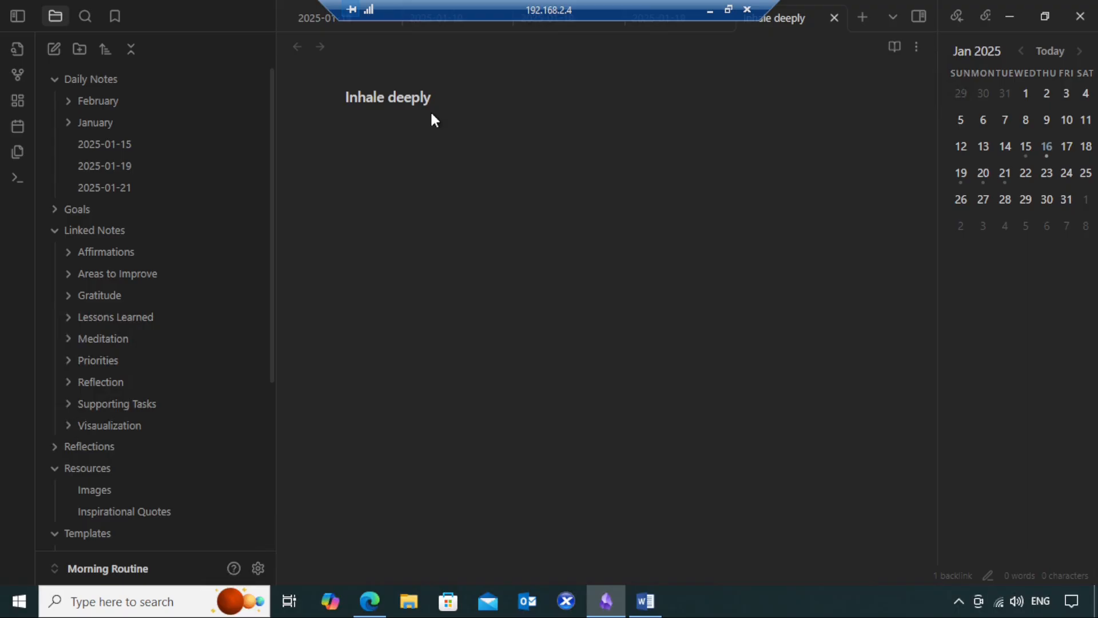
# Step: Switch to Word and copy the Top 3 Tasks heading with its three numbered tasks from the Daily Priorities section
pyautogui.click(652, 600)
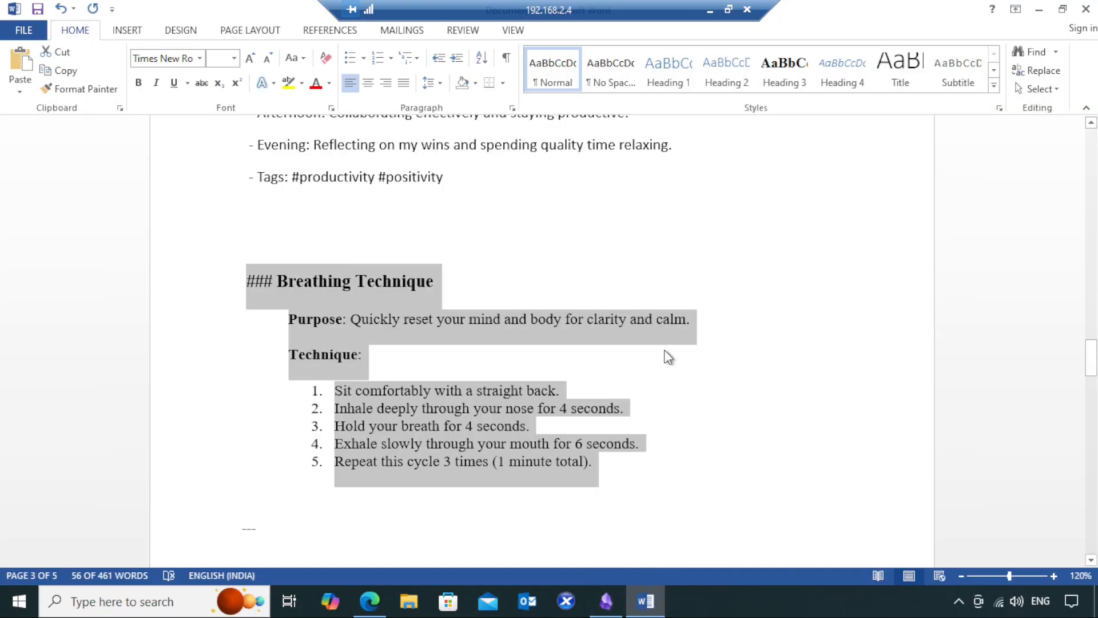
pyautogui.scroll(-1, 669, 348)
pyautogui.click(697, 319)
pyautogui.scroll(-9, 697, 319)
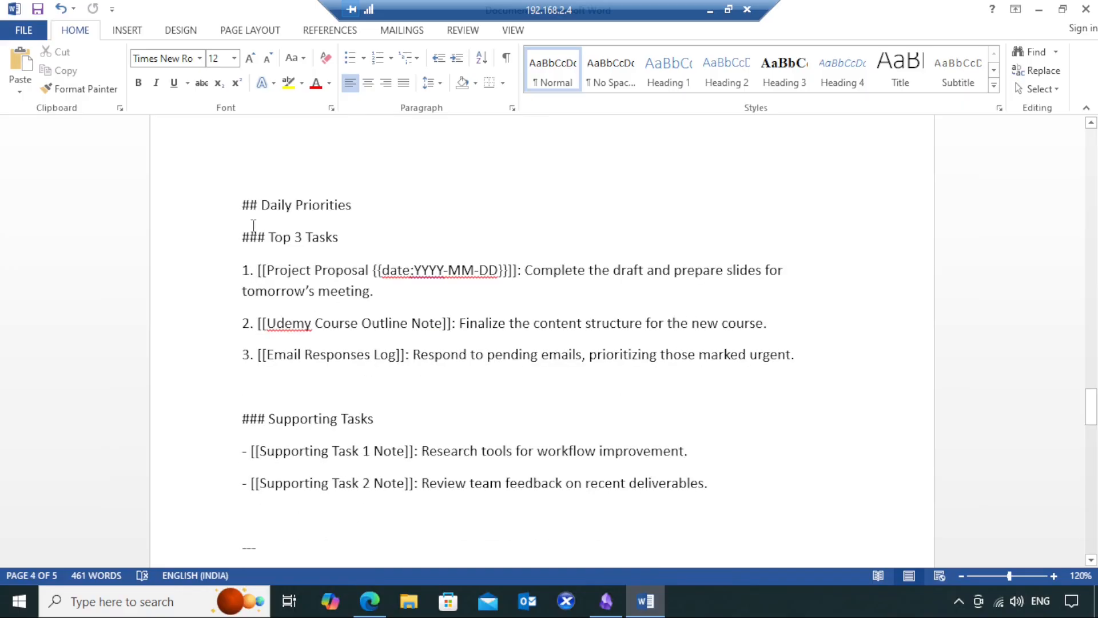
pyautogui.moveTo(243, 232); pyautogui.dragTo(821, 366)
pyautogui.rightClick(667, 332)
pyautogui.click(700, 359)
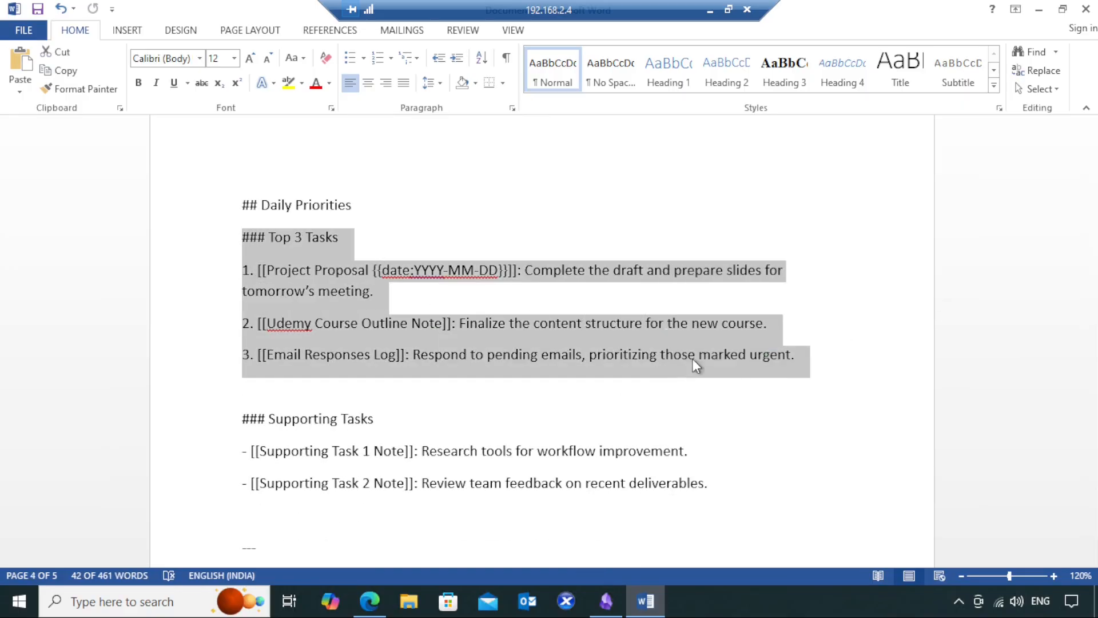
# Step: Switch to Obsidian, reopen the 2025-01-19 note and replace the empty numbered list under Priorities with the copied Top 3 Tasks text
pyautogui.click(618, 610)
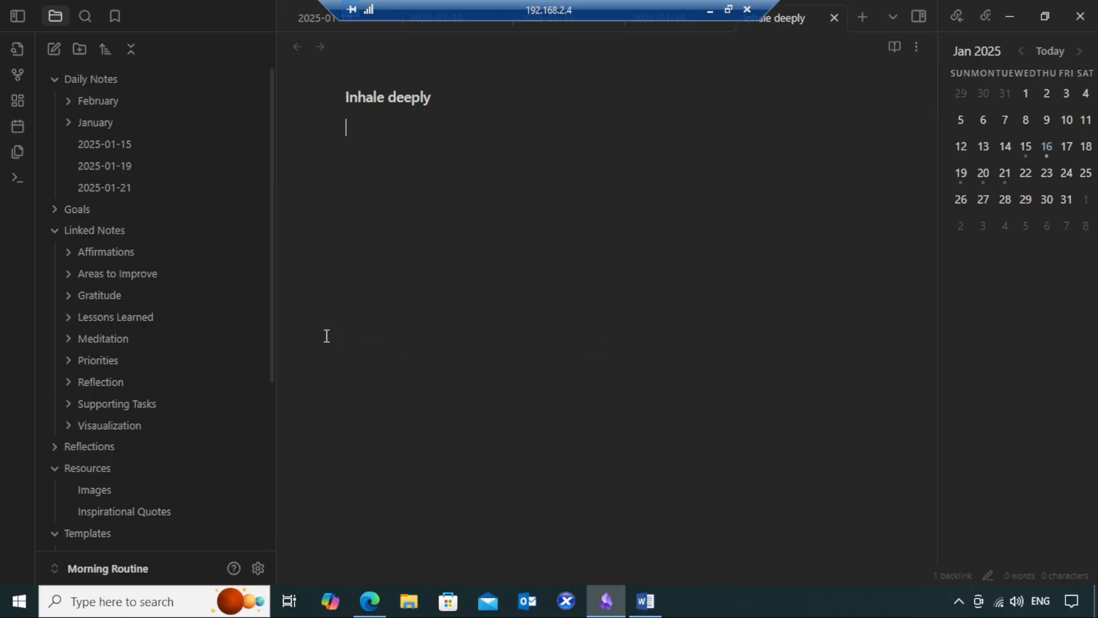
pyautogui.click(114, 164)
pyautogui.scroll(-10, 633, 307)
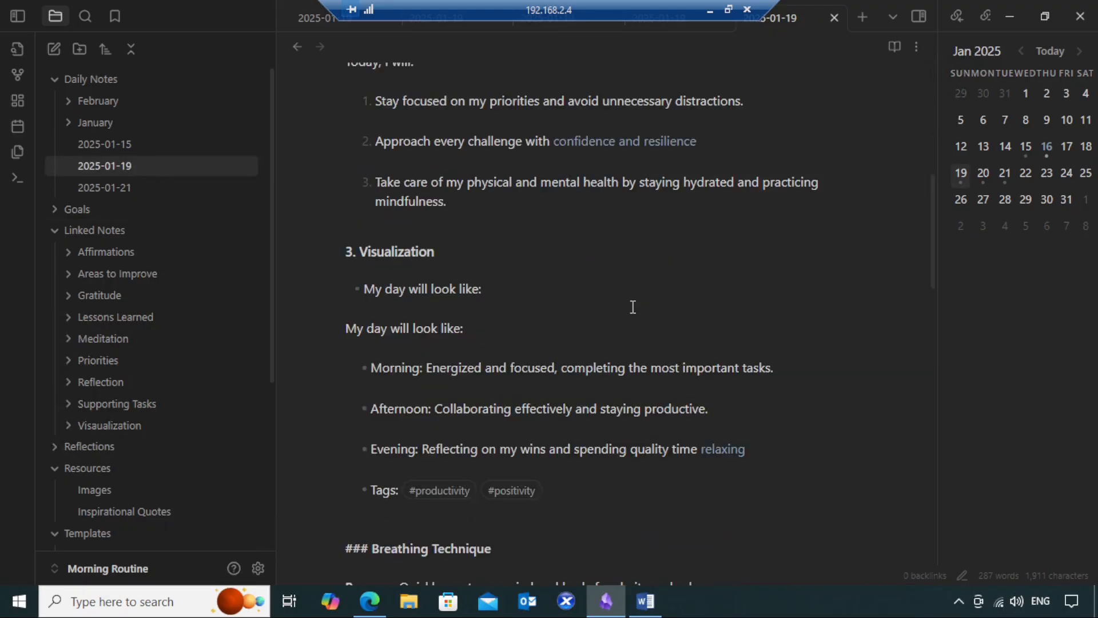
pyautogui.scroll(-8, 633, 307)
pyautogui.click(418, 350)
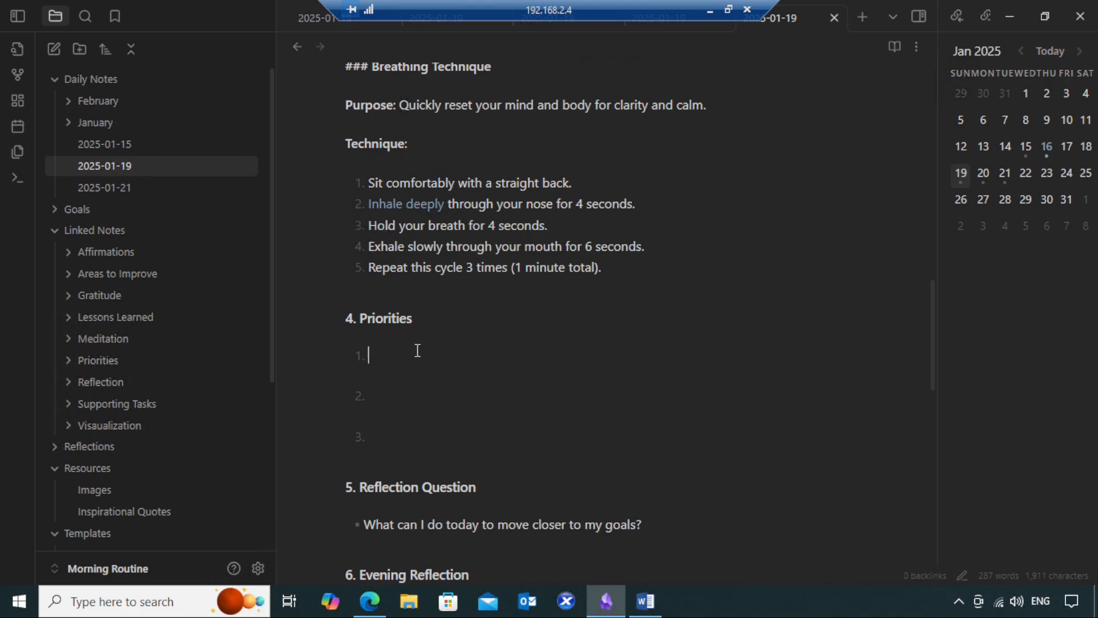
pyautogui.moveTo(386, 430); pyautogui.dragTo(355, 358)
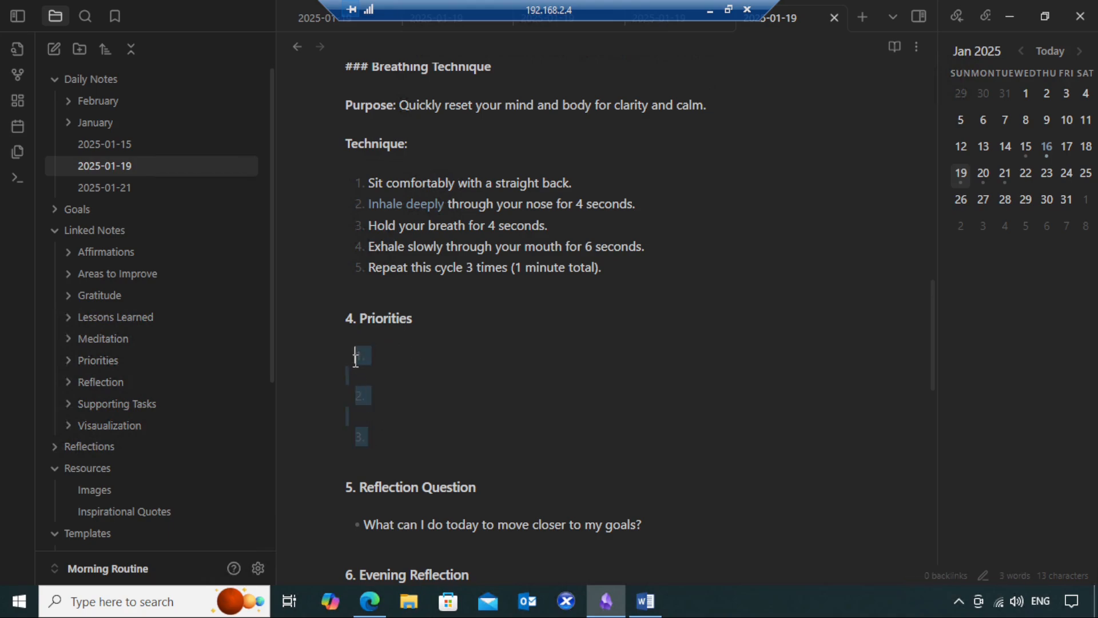
pyautogui.hotkey('ctrl', 'v')
# Step: Create the Email Responses Log note by following its link in the third task, and reopen the 2025-01-19 note
pyautogui.scroll(-2, 751, 356)
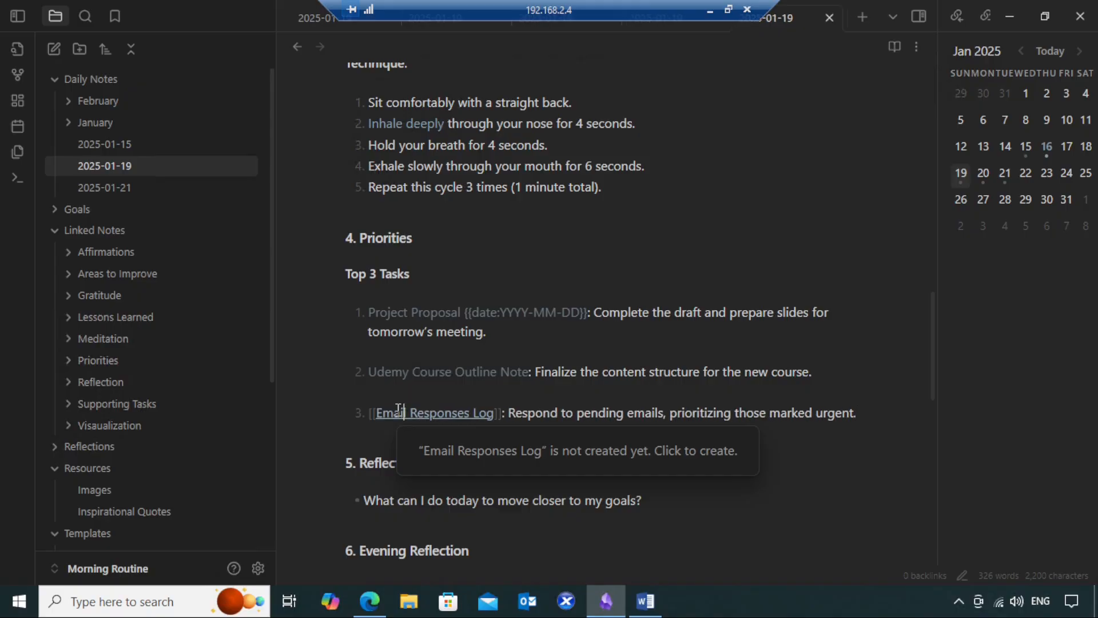
pyautogui.click(399, 418)
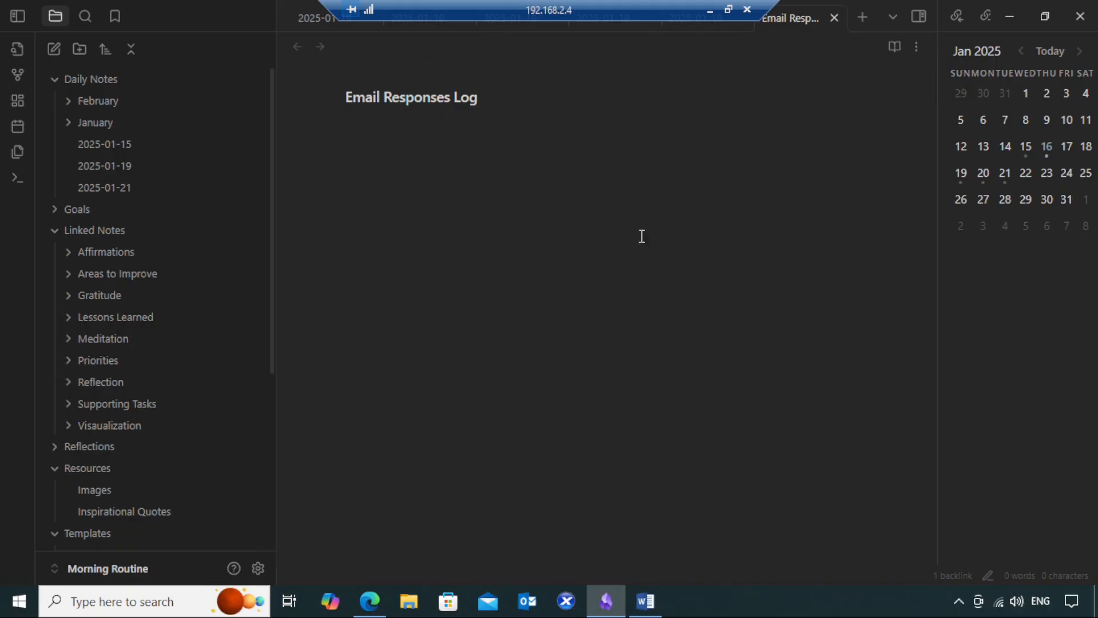
pyautogui.click(143, 165)
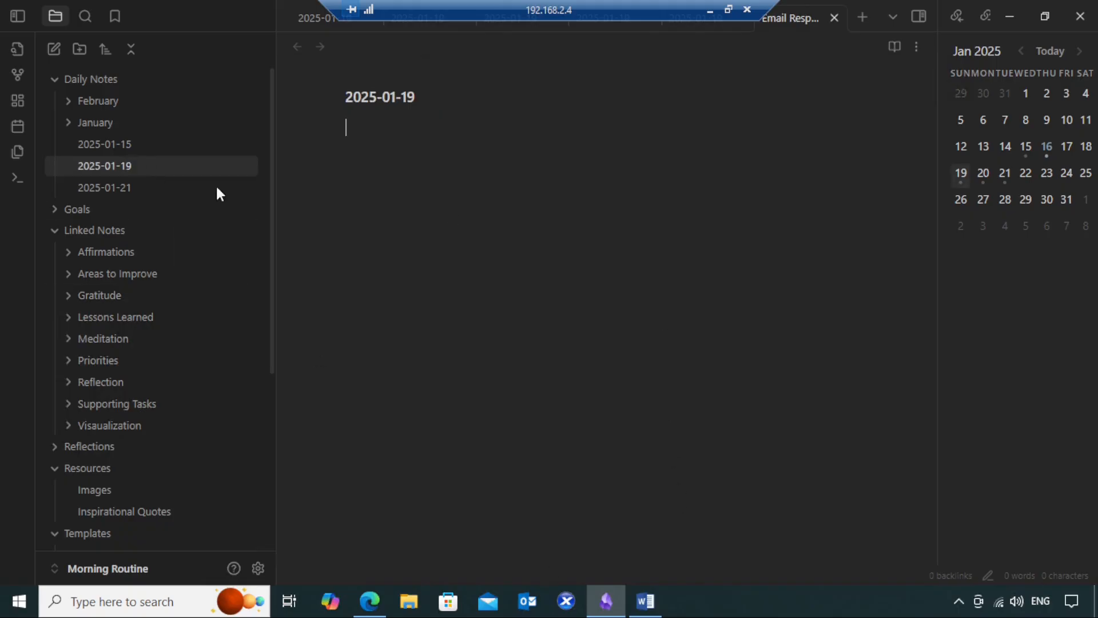
# Step: Review the 2025-01-19 note's sections from Breathing Technique and Priorities down to Areas to Improve
pyautogui.click(629, 605)
pyautogui.scroll(-3, 684, 400)
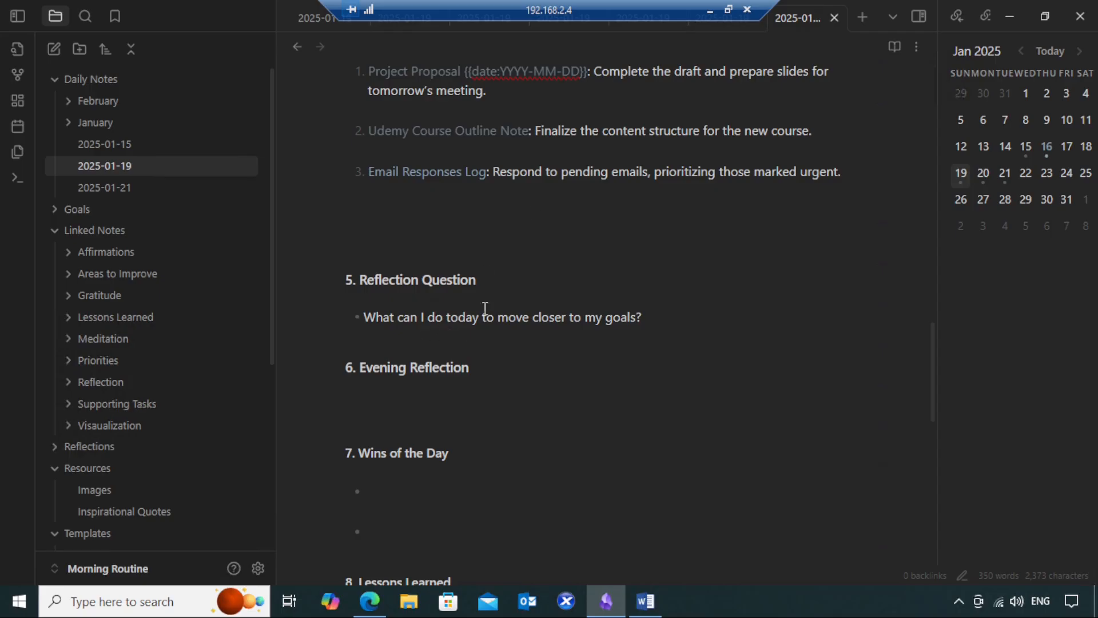
pyautogui.scroll(3, 491, 269)
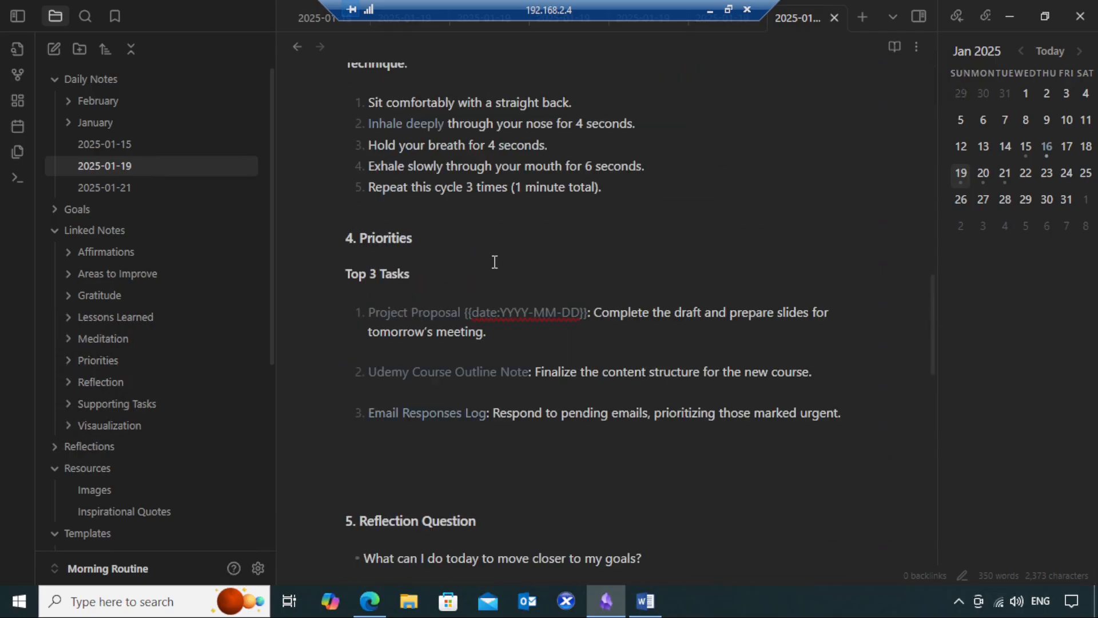
pyautogui.scroll(-5, 644, 350)
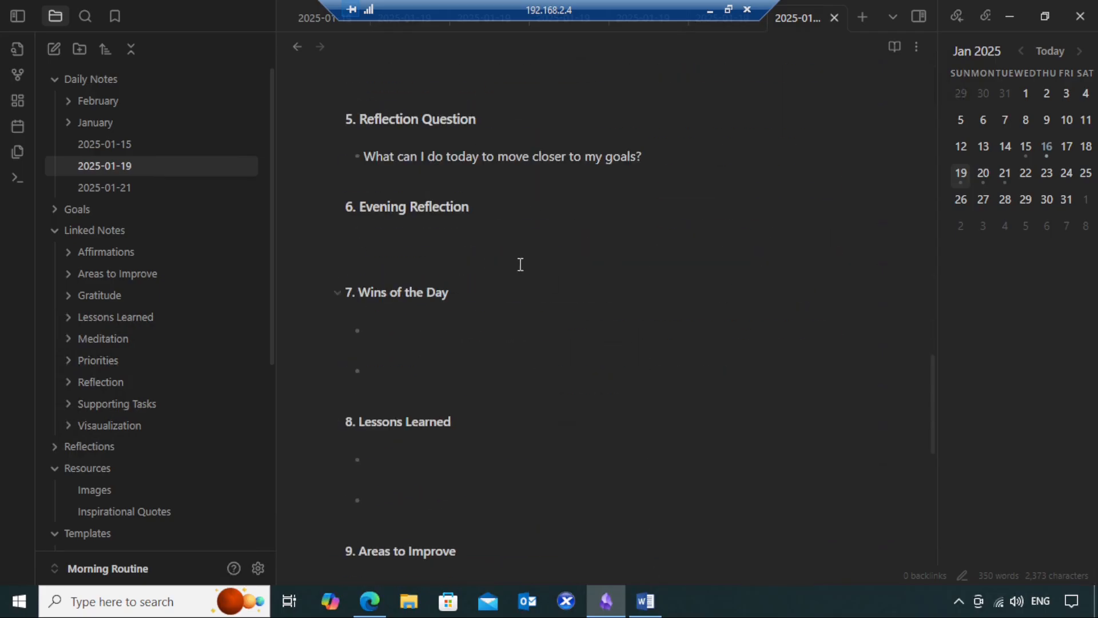
pyautogui.scroll(3, 521, 201)
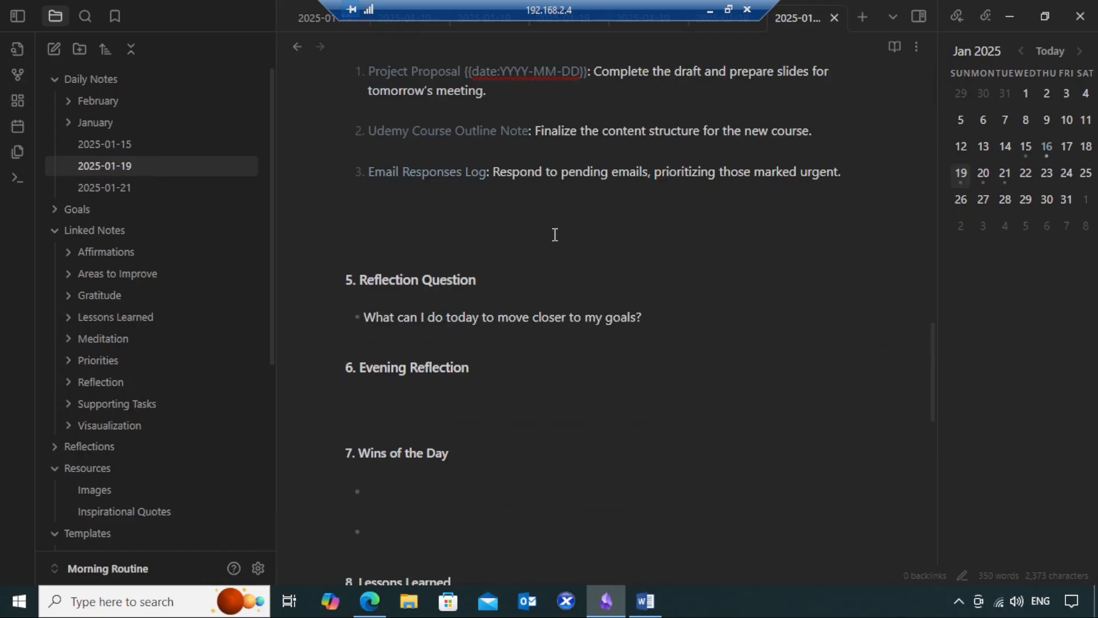
pyautogui.scroll(3, 555, 235)
pyautogui.scroll(3, 601, 278)
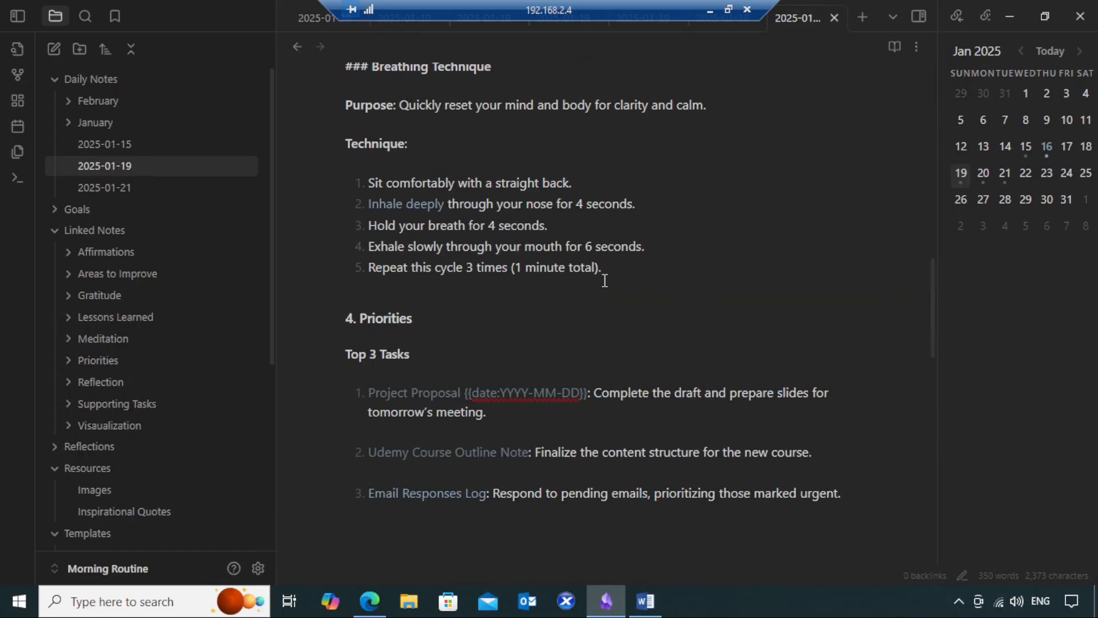
pyautogui.scroll(-6, 606, 280)
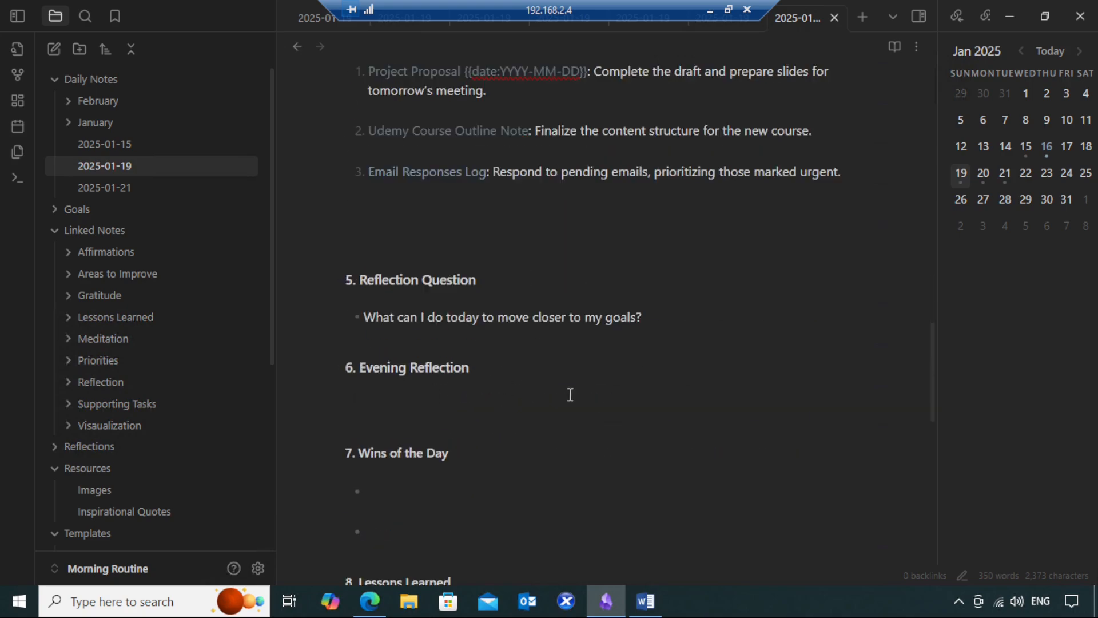
# Step: Switch to Word and copy the Daily Win 1 Note and Daily Win 2 Note lines from the Evening Reflection section
pyautogui.click(646, 600)
pyautogui.scroll(-3, 689, 319)
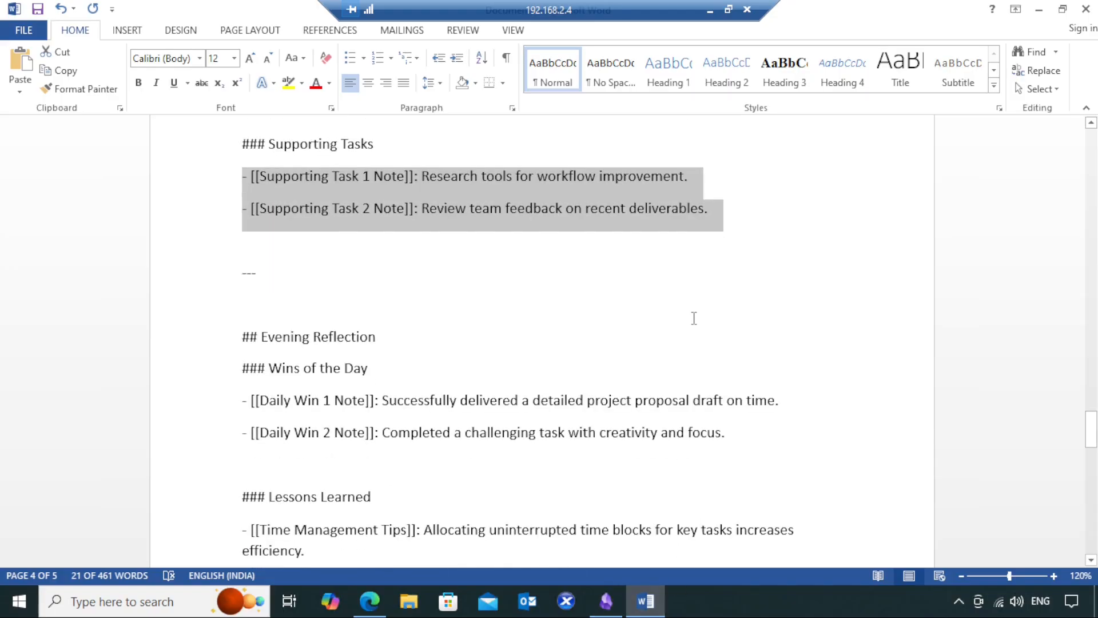
pyautogui.click(501, 307)
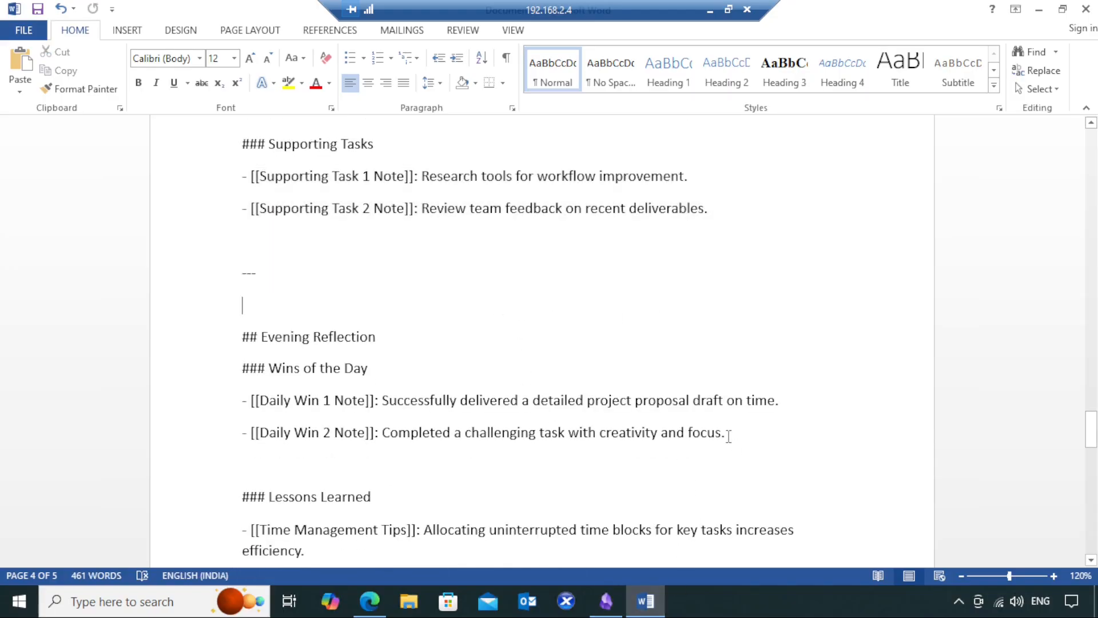
pyautogui.moveTo(729, 435); pyautogui.dragTo(239, 400)
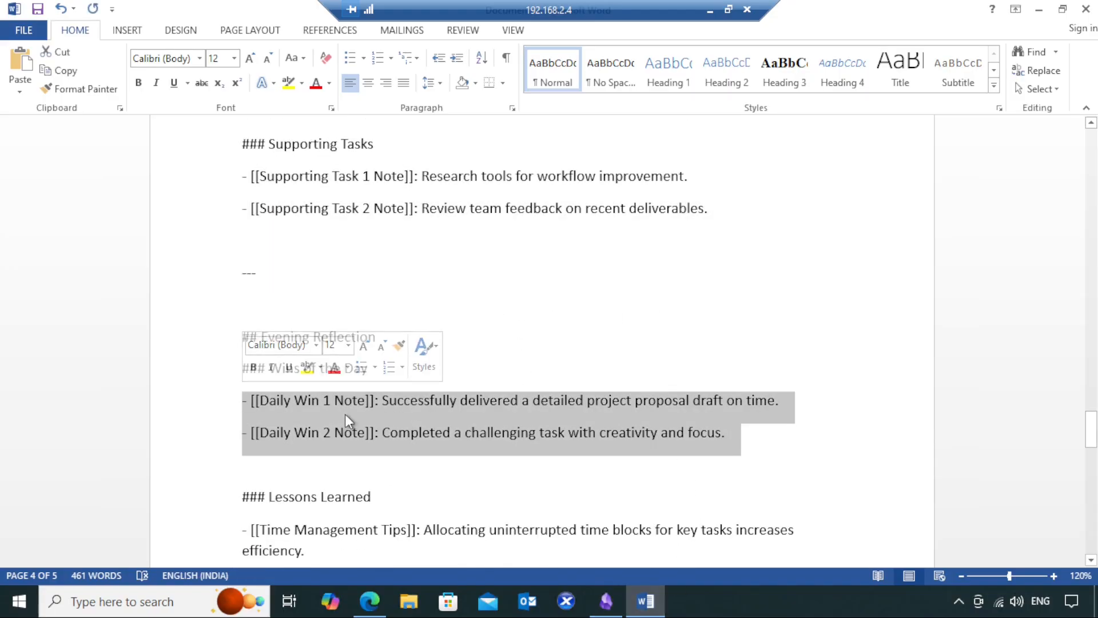
pyautogui.rightClick(347, 422)
pyautogui.press('Escape')
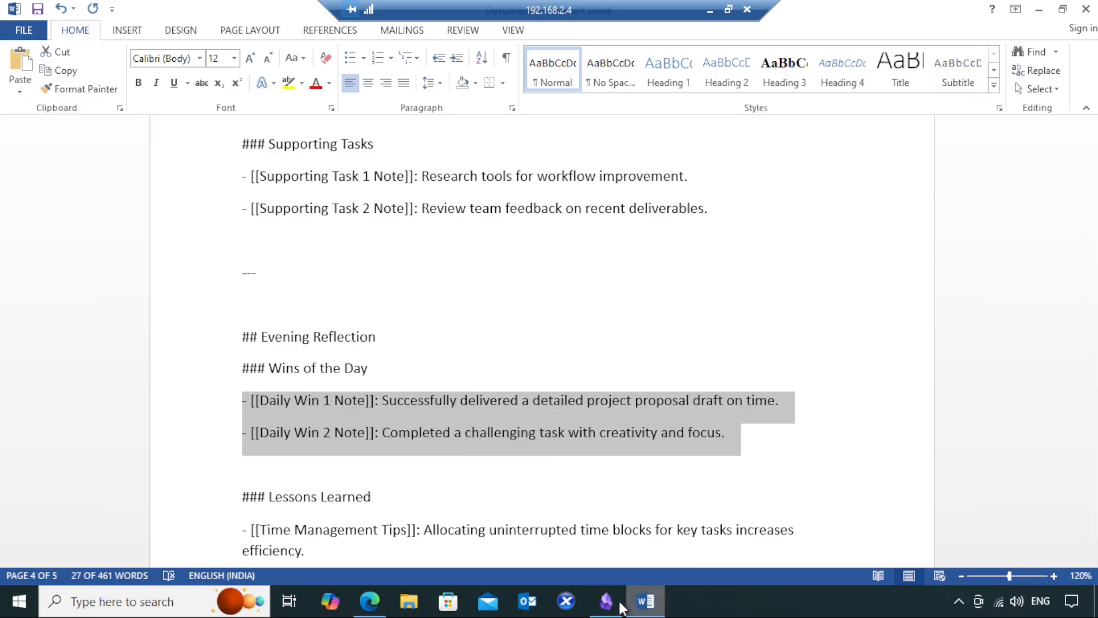
# Step: Switch to Obsidian and paste the two Daily Win lines under the 6. Evening Reflection heading of the 2025-01-19 note
pyautogui.click(622, 607)
pyautogui.click(495, 367)
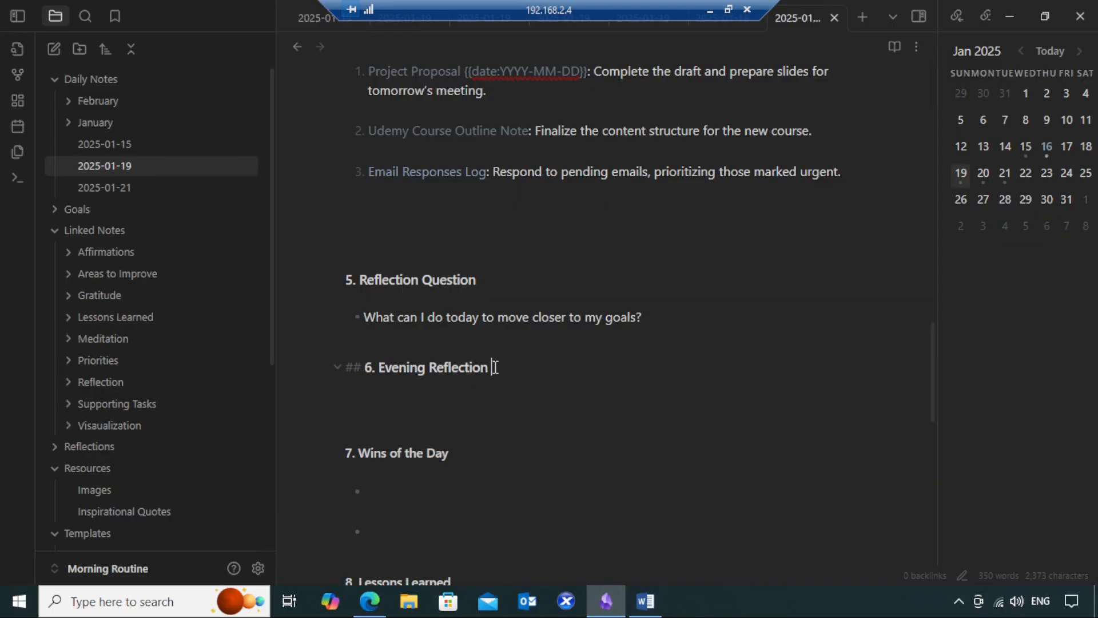
pyautogui.press('Return')
pyautogui.press('Return')
pyautogui.write('Daily Win 1 Note: Successfully delivered a detailed project proposal draft on time. Daily Win 2 Note: Completed a challenging task with creativity and focus.')
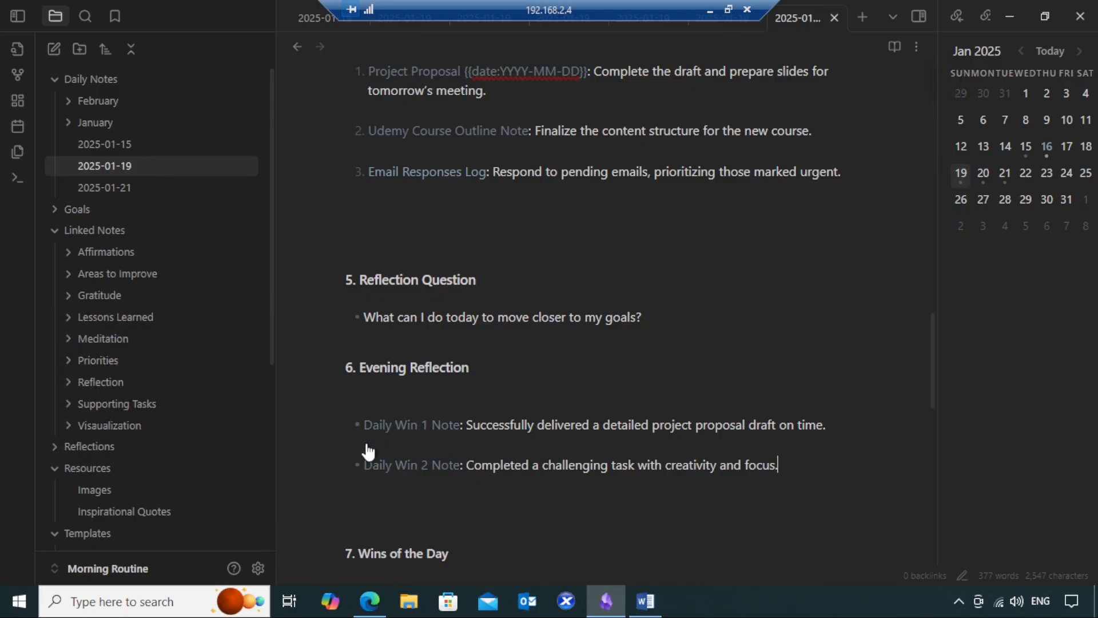
pyautogui.scroll(-4, 663, 413)
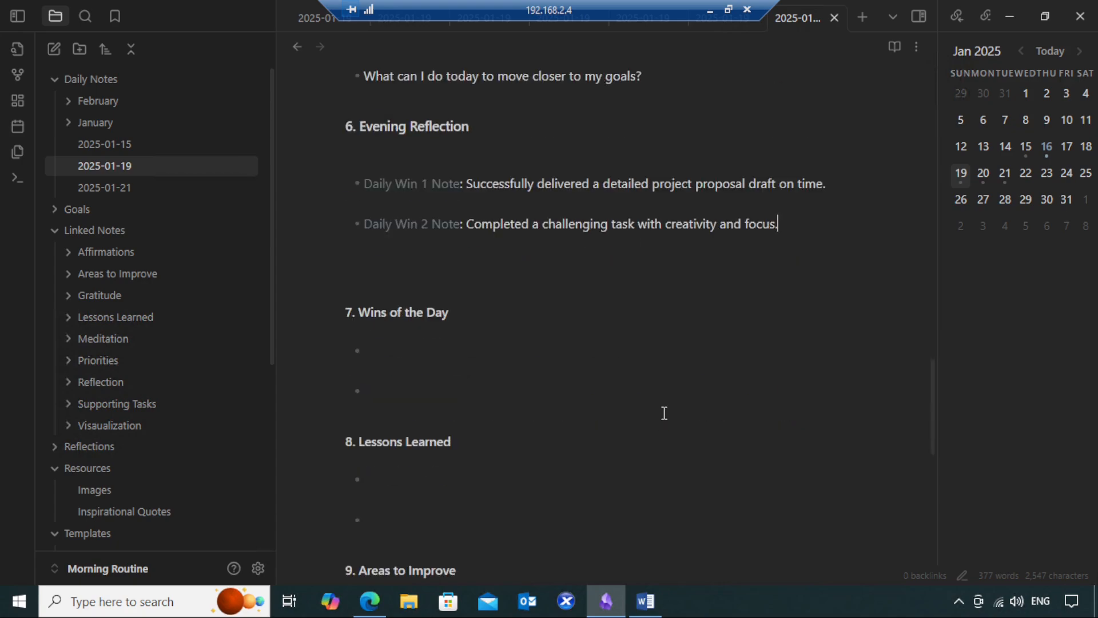
# Step: Switch to Word and copy the three Evening Reflection bullets about the important report, the conversation with a friend and the workout routine
pyautogui.click(645, 599)
pyautogui.scroll(-2, 688, 400)
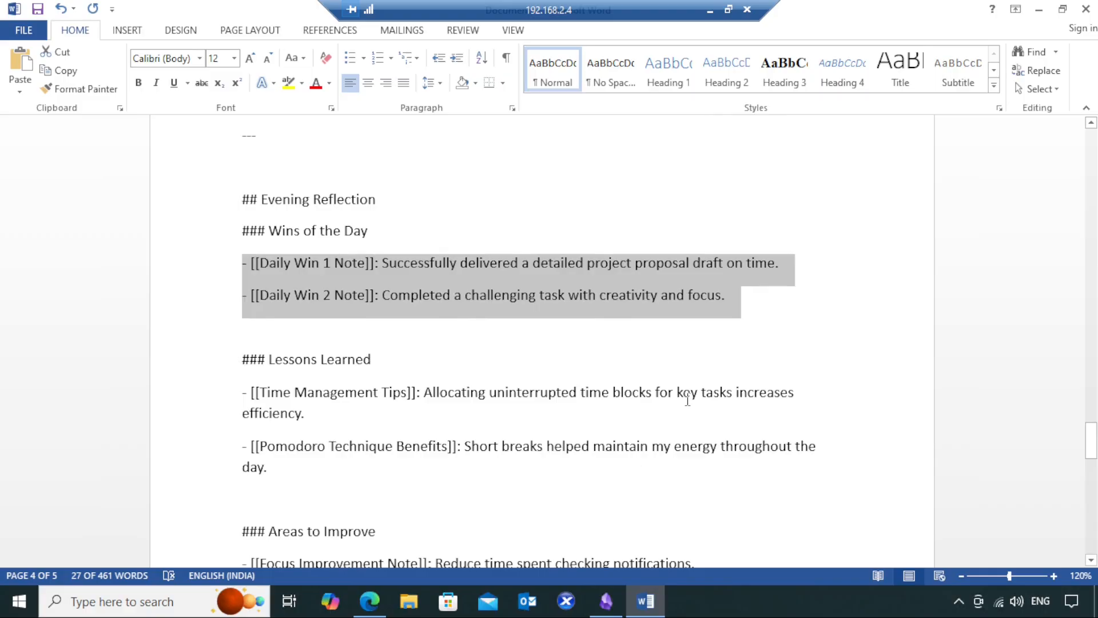
pyautogui.hotkey('alt', 'Tab')
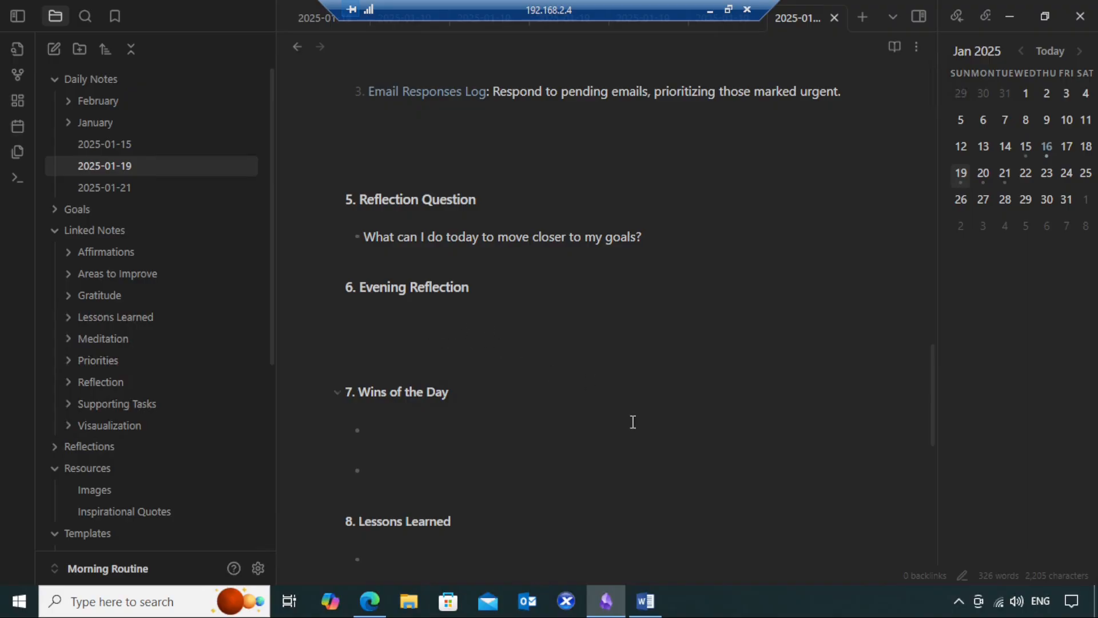
pyautogui.click(647, 613)
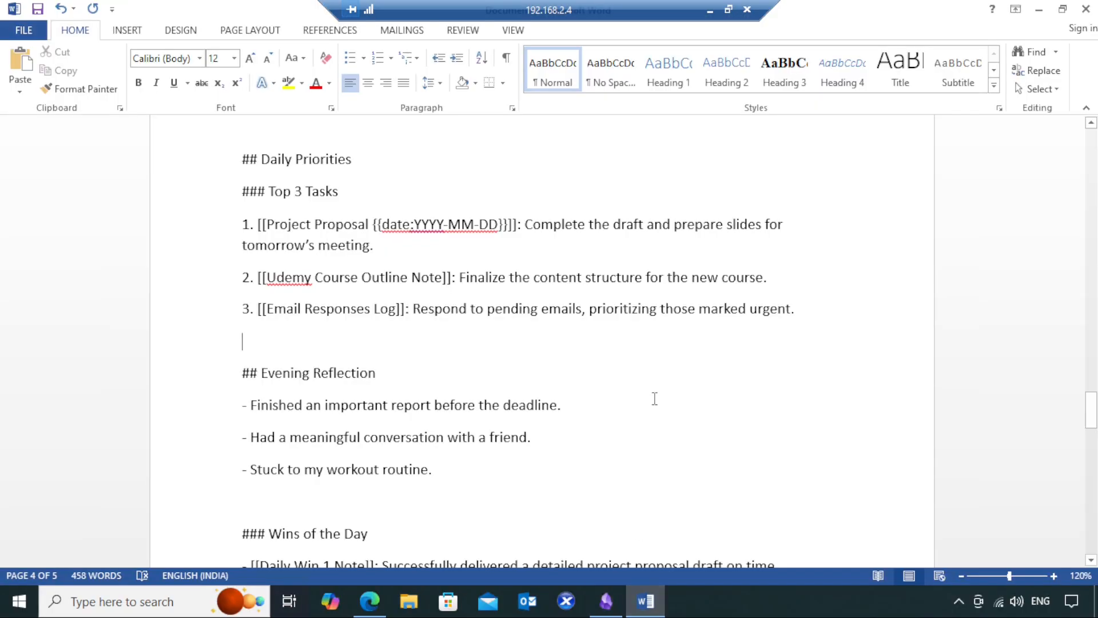
pyautogui.scroll(-3, 655, 398)
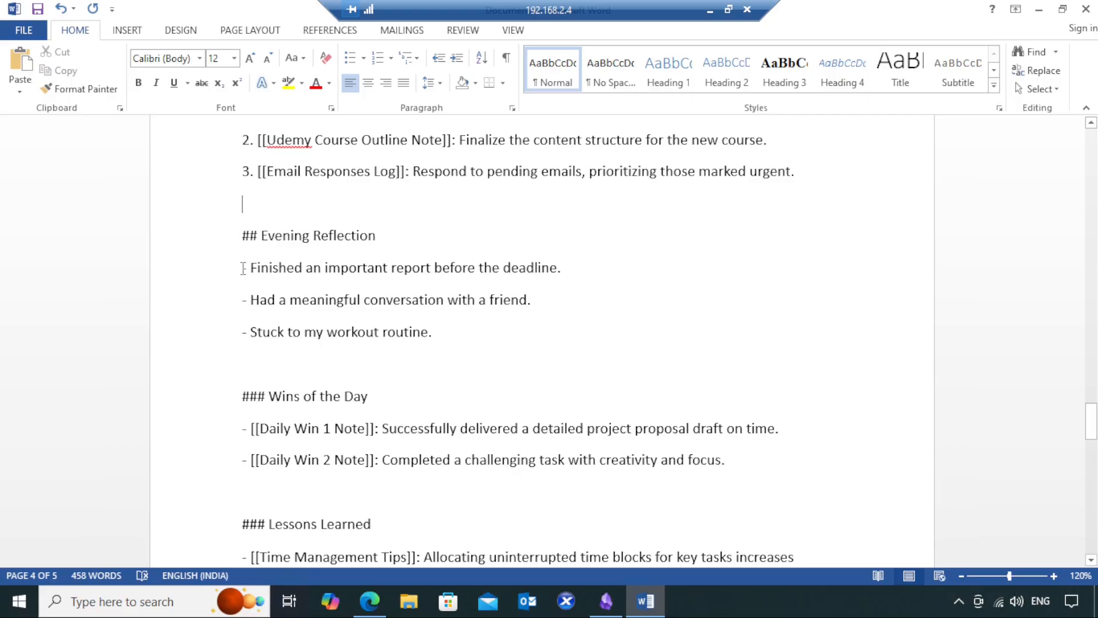
pyautogui.moveTo(242, 267); pyautogui.dragTo(434, 336)
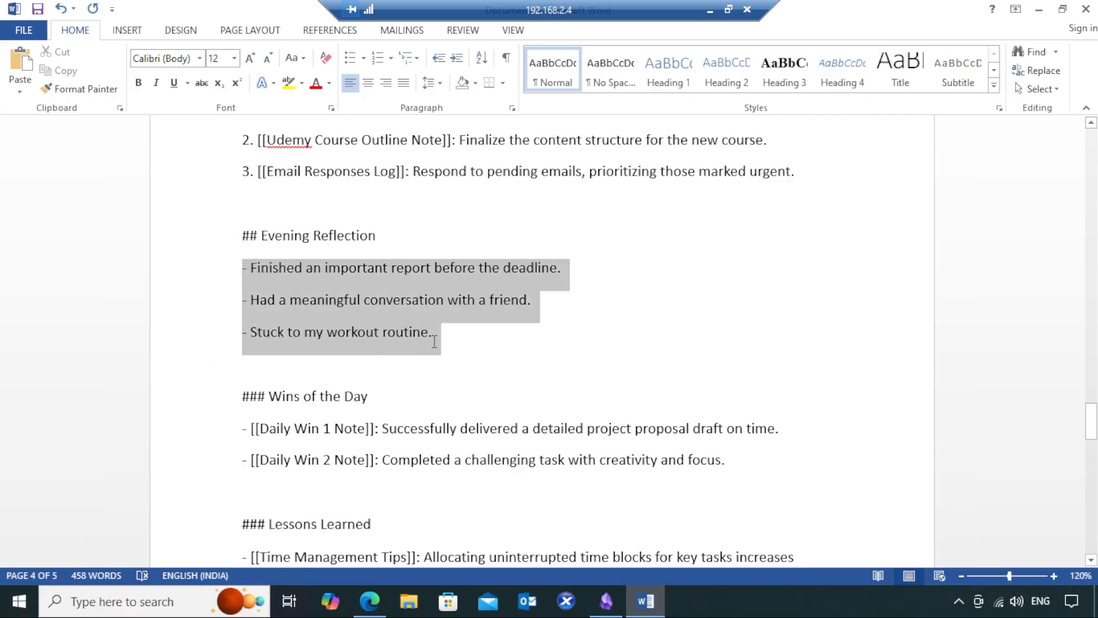
pyautogui.rightClick(350, 308)
pyautogui.click(362, 336)
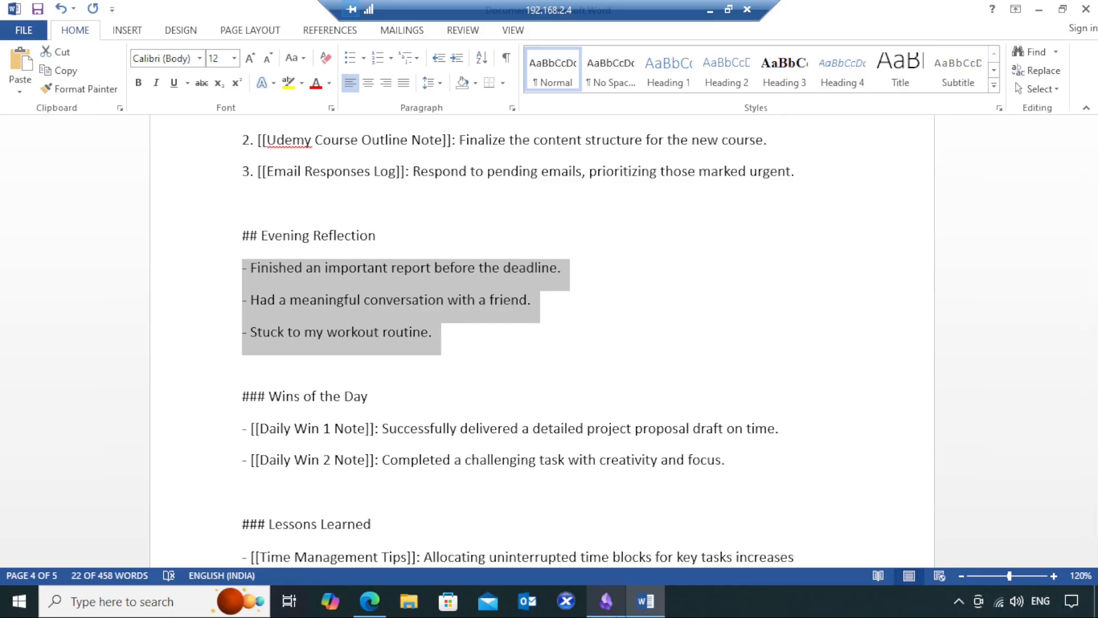
# Step: Switch to Obsidian, paste the three copied bullets under 6. Evening Reflection and remove the surplus blank lines above 7. Wins of the Day
pyautogui.click(614, 604)
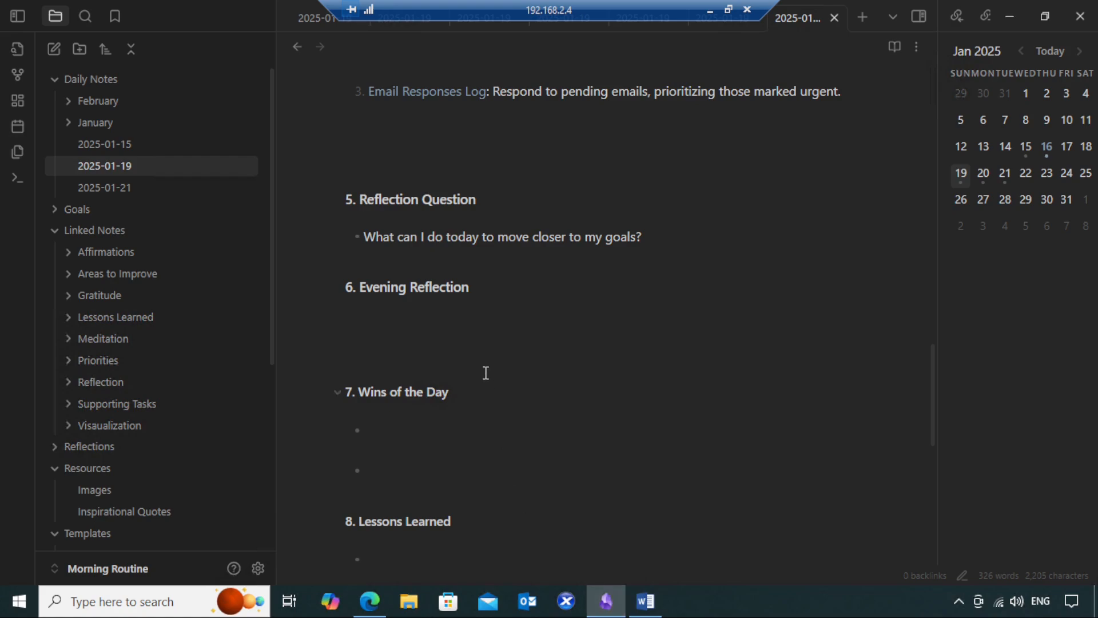
pyautogui.click(511, 292)
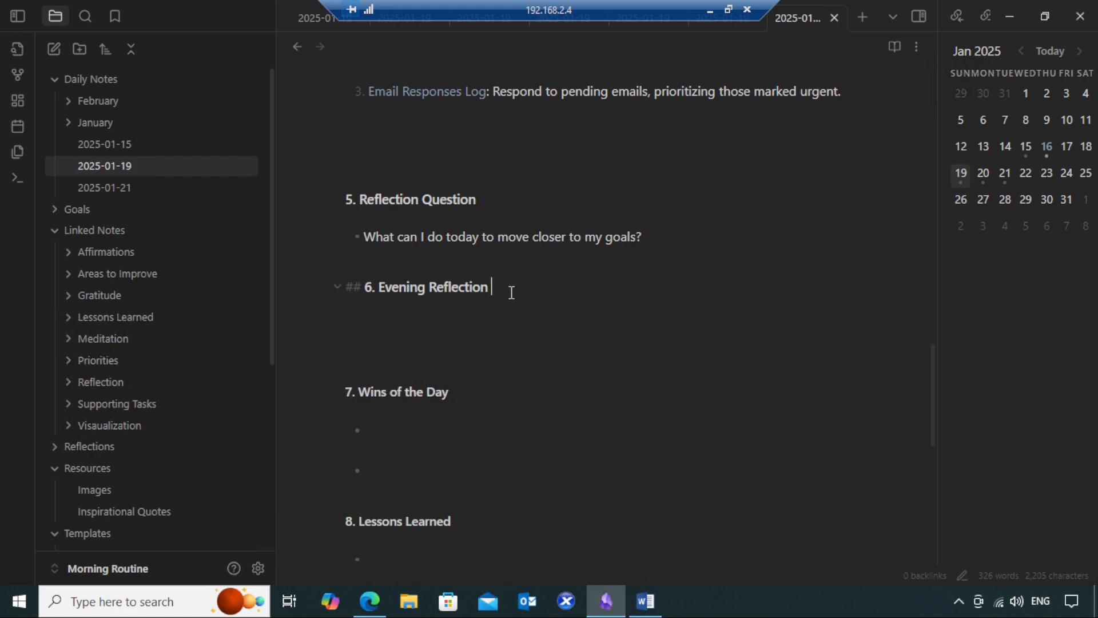
pyautogui.press('Return')
pyautogui.hotkey('ctrl', 'v')
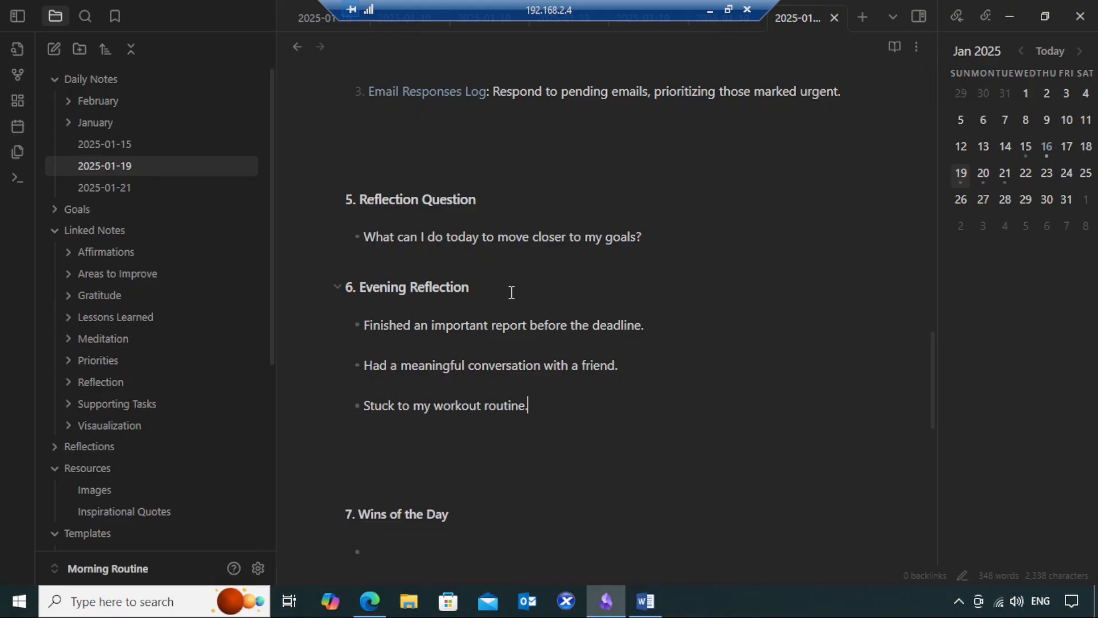
pyautogui.click(346, 481)
pyautogui.press('BackSpace')
pyautogui.press('BackSpace')
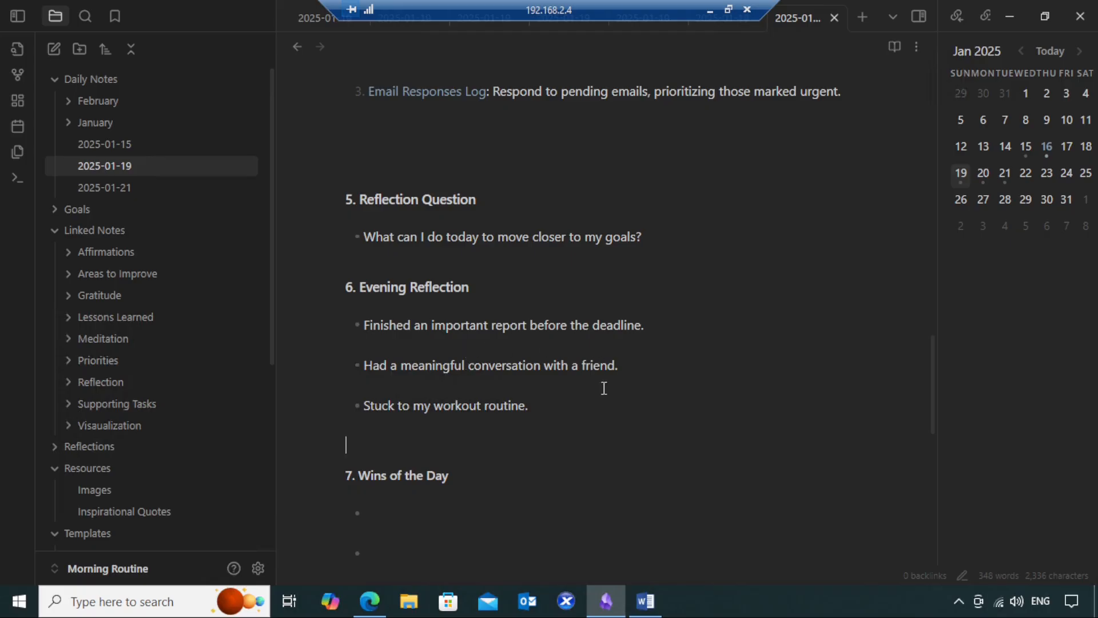
# Step: Place the cursor after the 7. Wins of the Day heading, switch to Word and copy the two Daily Win lines
pyautogui.scroll(-3, 604, 388)
pyautogui.click(476, 314)
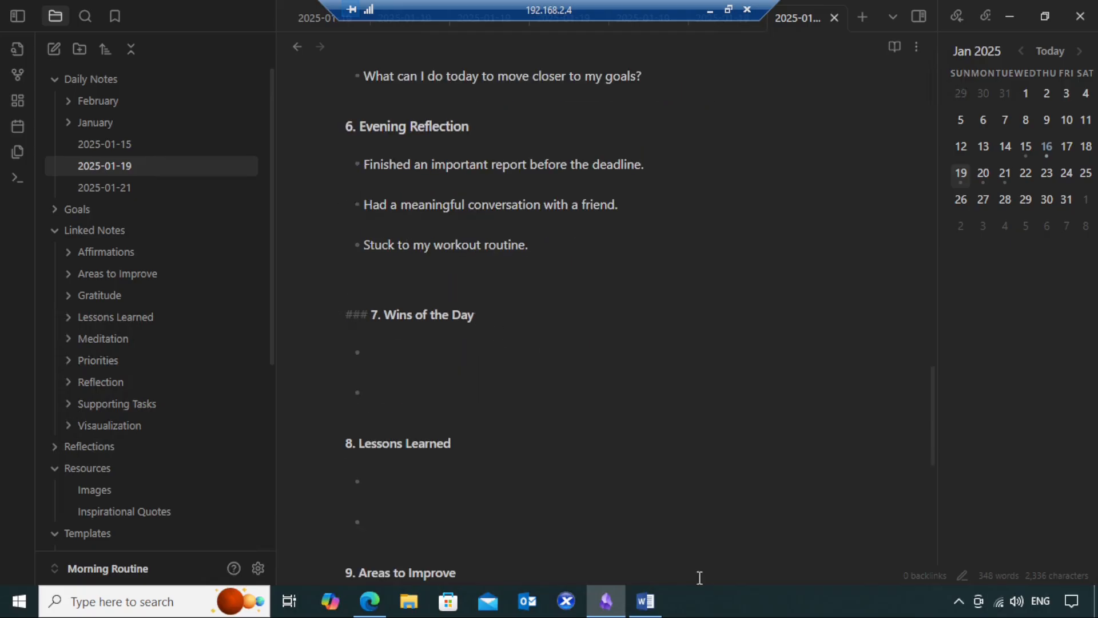
pyautogui.click(645, 600)
pyautogui.scroll(-2, 708, 423)
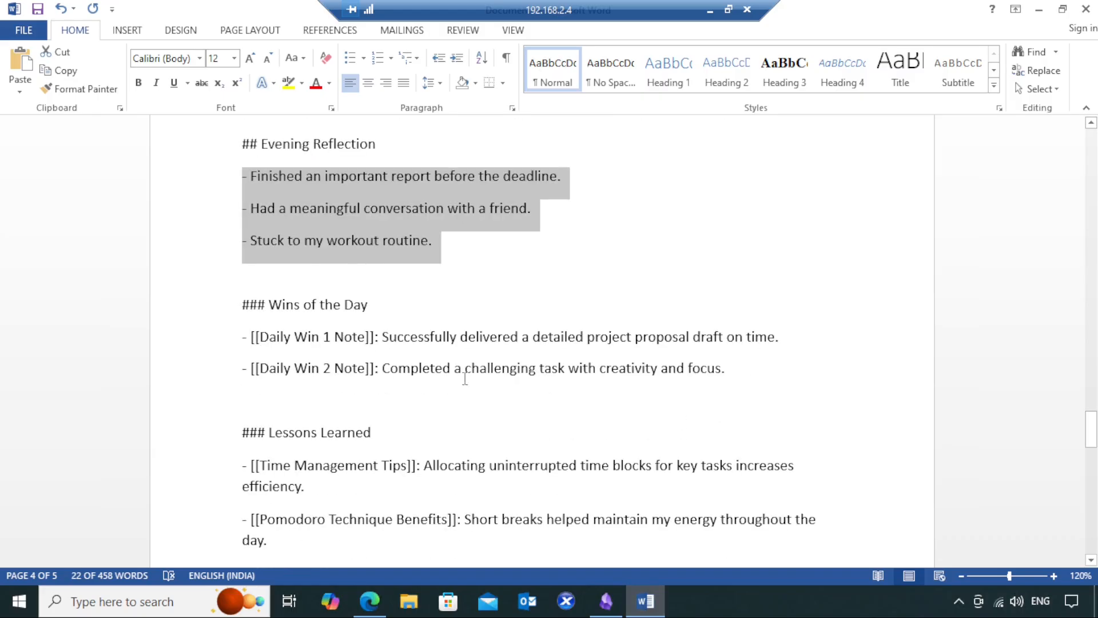
pyautogui.click(710, 375)
pyautogui.moveTo(730, 368); pyautogui.dragTo(241, 338)
pyautogui.rightClick(362, 356)
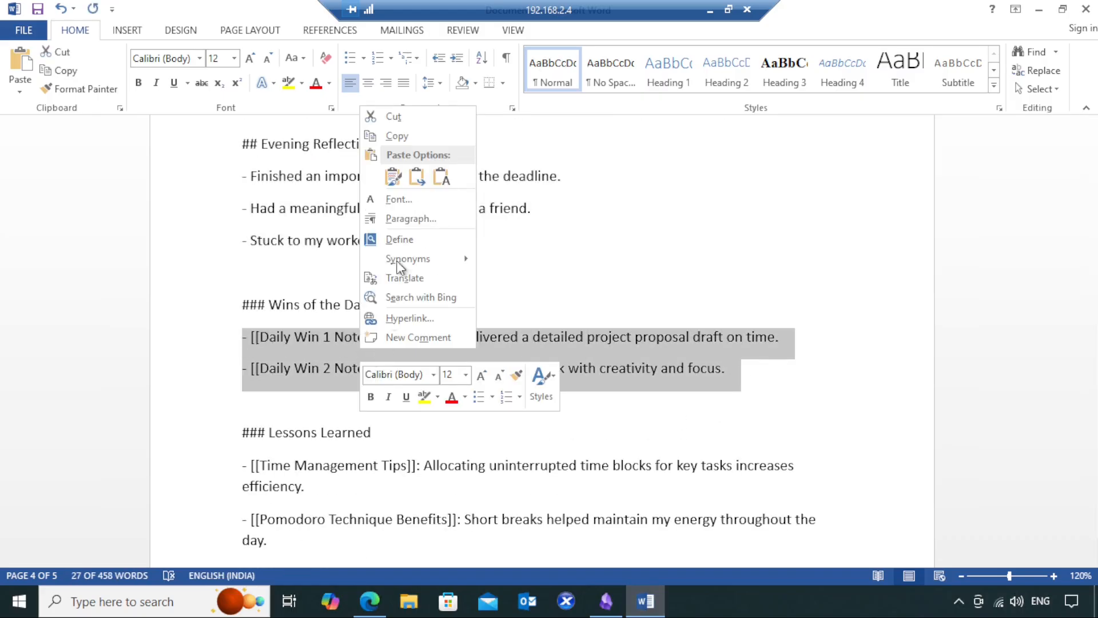
pyautogui.click(397, 136)
# Step: Switch to Obsidian and replace the empty bullets under 7. Wins of the Day with the two copied Daily Win lines
pyautogui.click(605, 600)
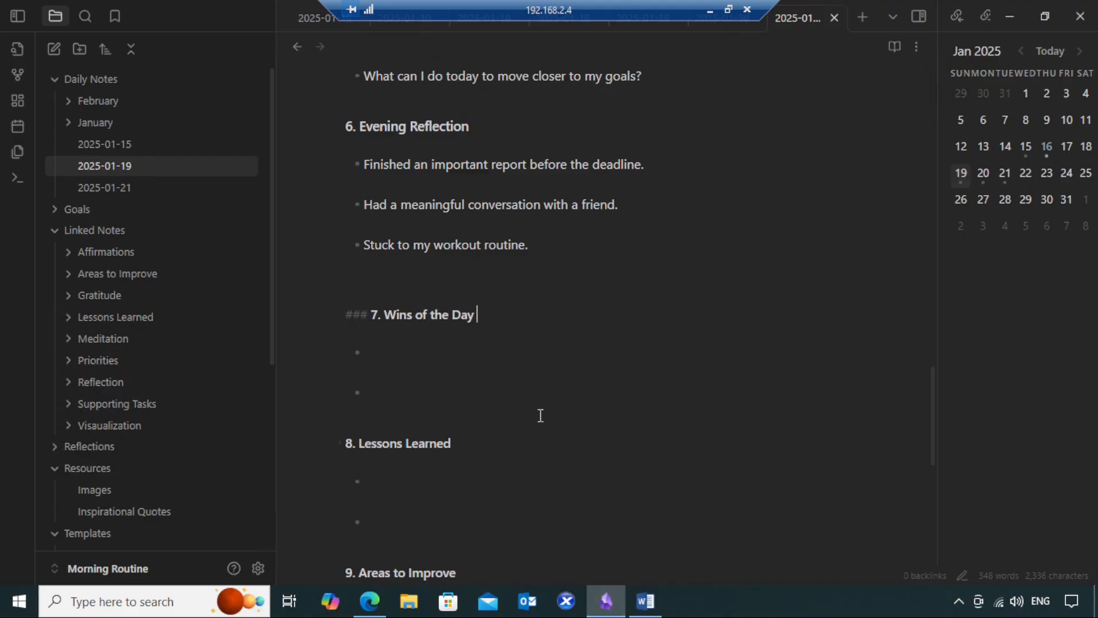
pyautogui.press('Return')
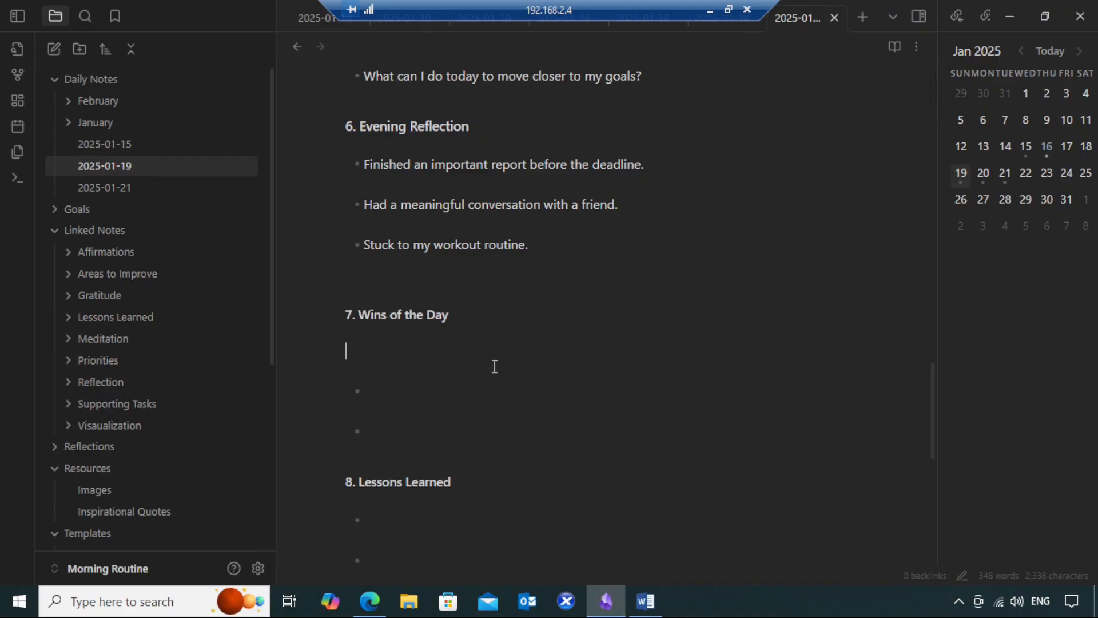
pyautogui.hotkey('ctrl', 'v')
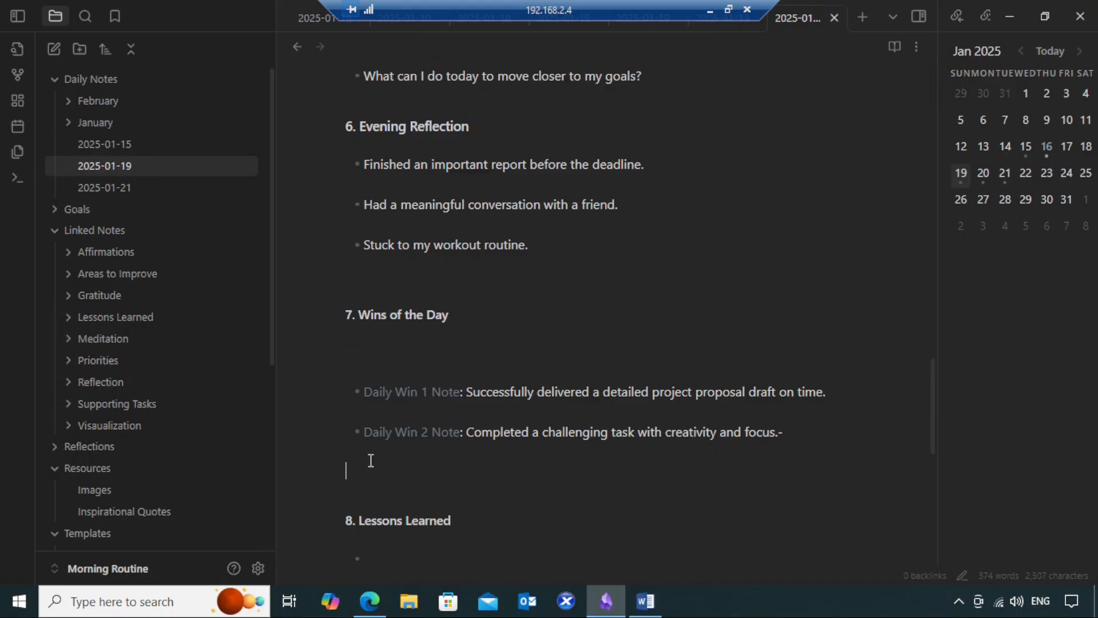
# Step: Create the Daily Win 1 Note by following its link, and reopen the 2025-01-19 note at Lessons Learned
pyautogui.click(426, 392)
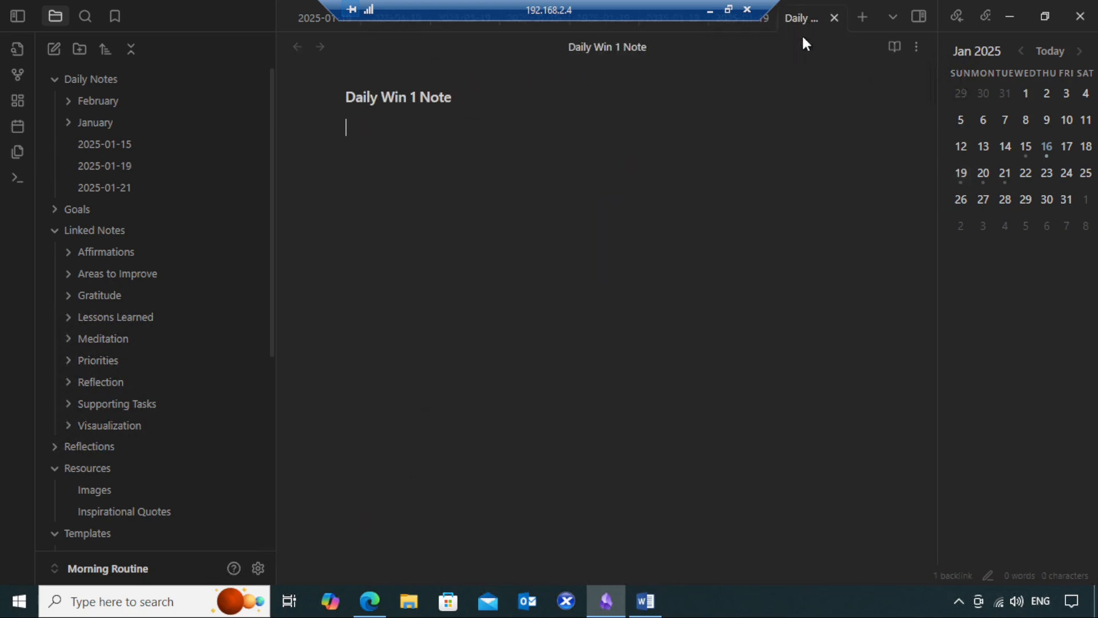
pyautogui.moveTo(702, 11); pyautogui.dragTo(406, 4)
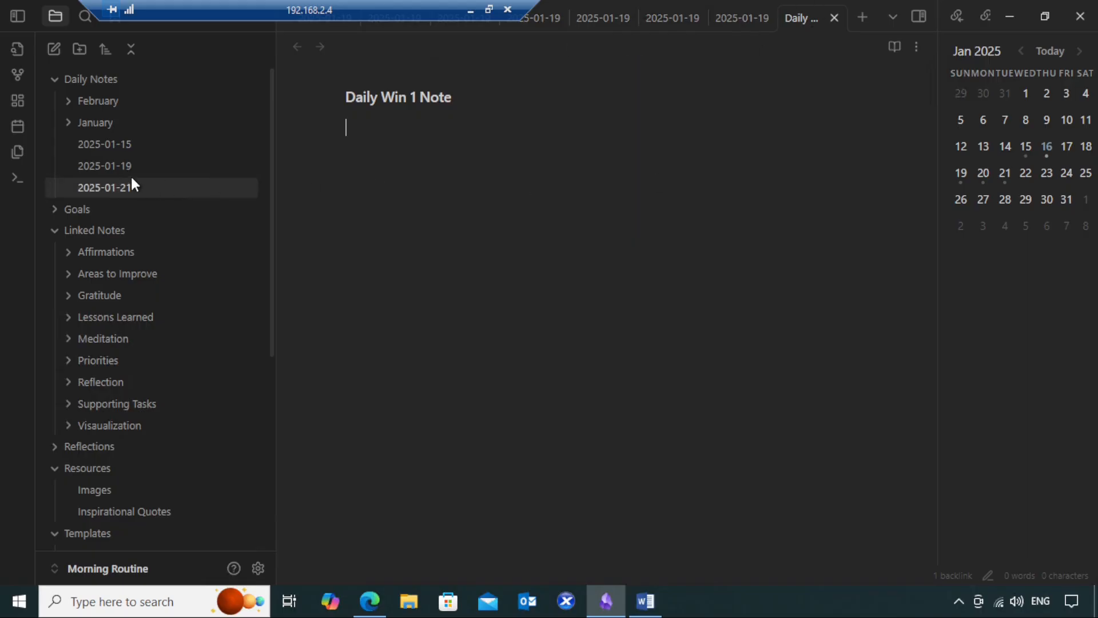
pyautogui.click(111, 168)
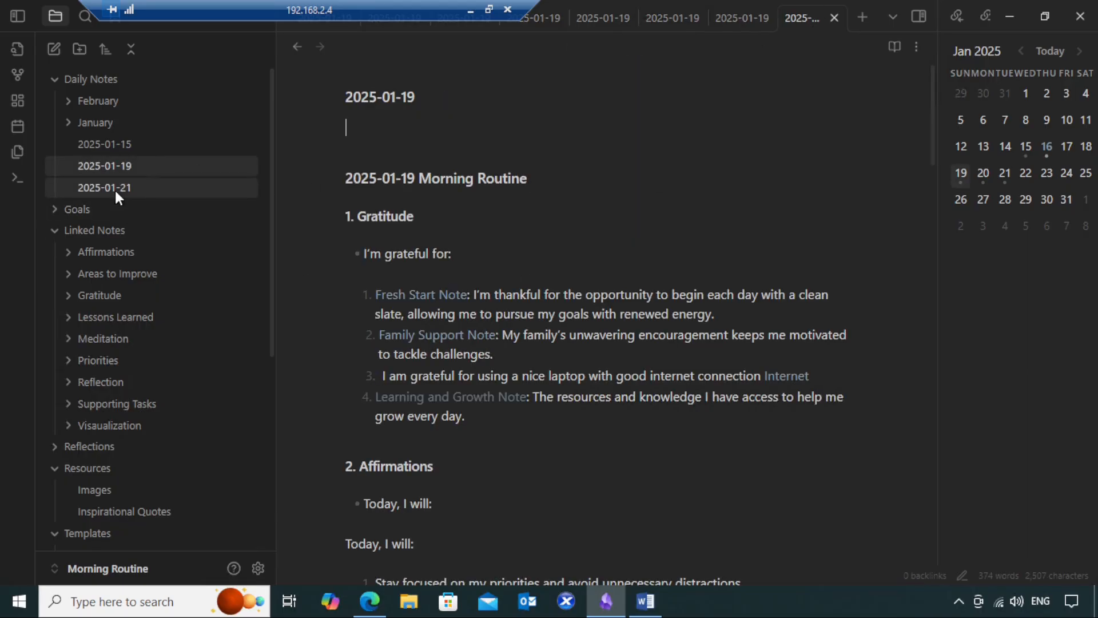
pyautogui.click(114, 188)
pyautogui.click(125, 164)
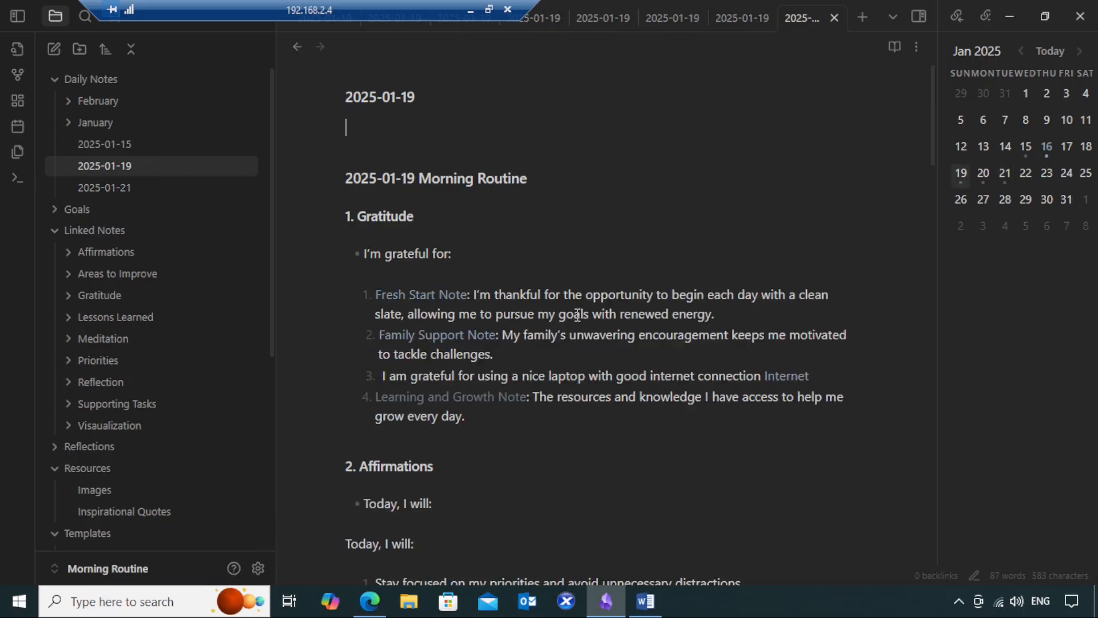
pyautogui.scroll(-15, 581, 336)
pyautogui.scroll(-8, 582, 337)
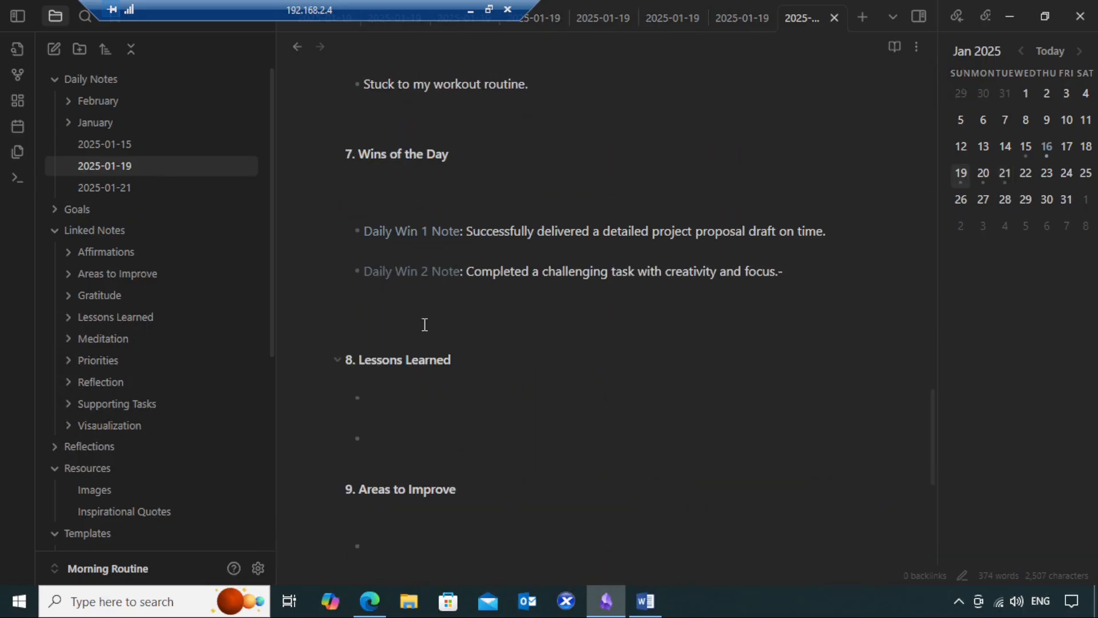
# Step: Switch to Word and copy the Lessons Learned heading with its Time Management Tips and Pomodoro Technique Benefits lines
pyautogui.click(645, 600)
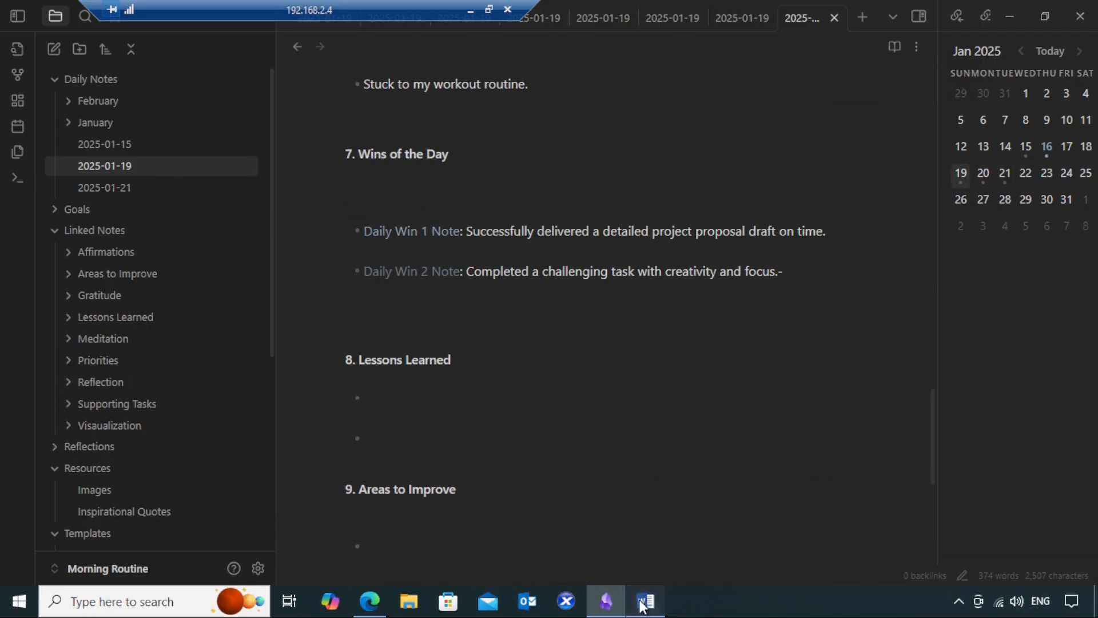
pyautogui.scroll(-2, 669, 395)
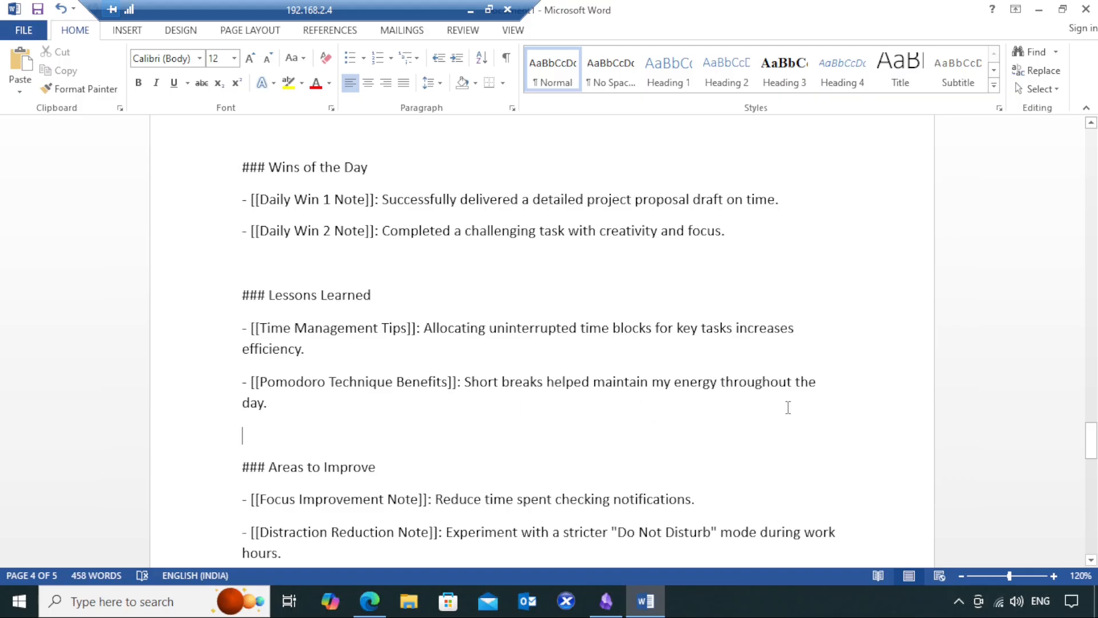
pyautogui.moveTo(274, 417); pyautogui.dragTo(245, 327)
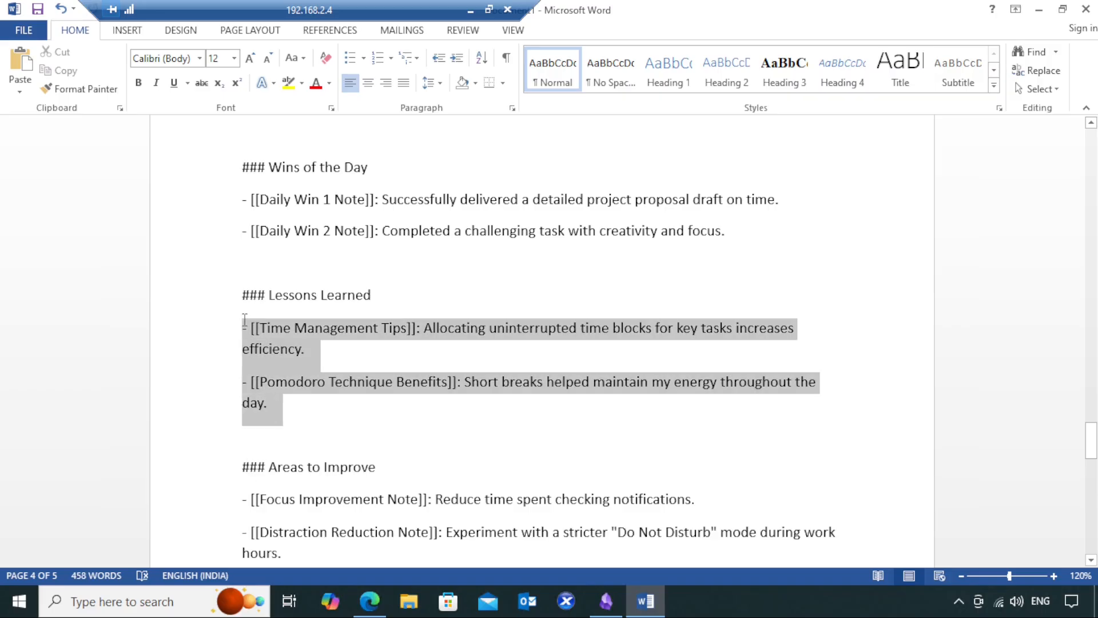
pyautogui.rightClick(277, 352)
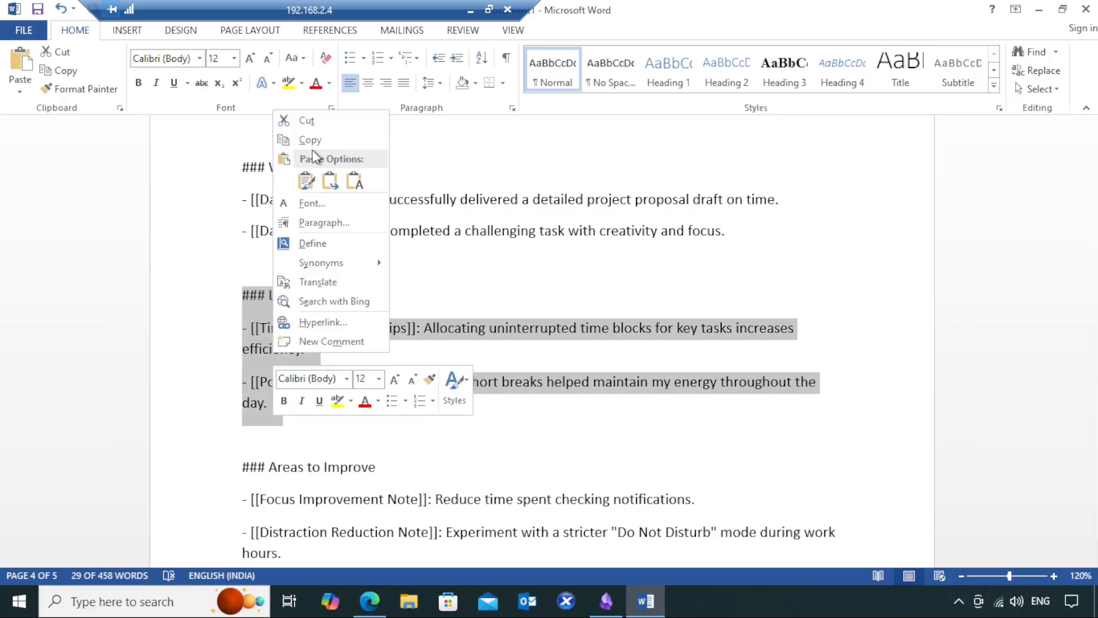
pyautogui.press('Escape')
# Step: Switch to Obsidian and replace the empty bullets under 8. Lessons Learned with the copied Lessons Learned text
pyautogui.click(606, 600)
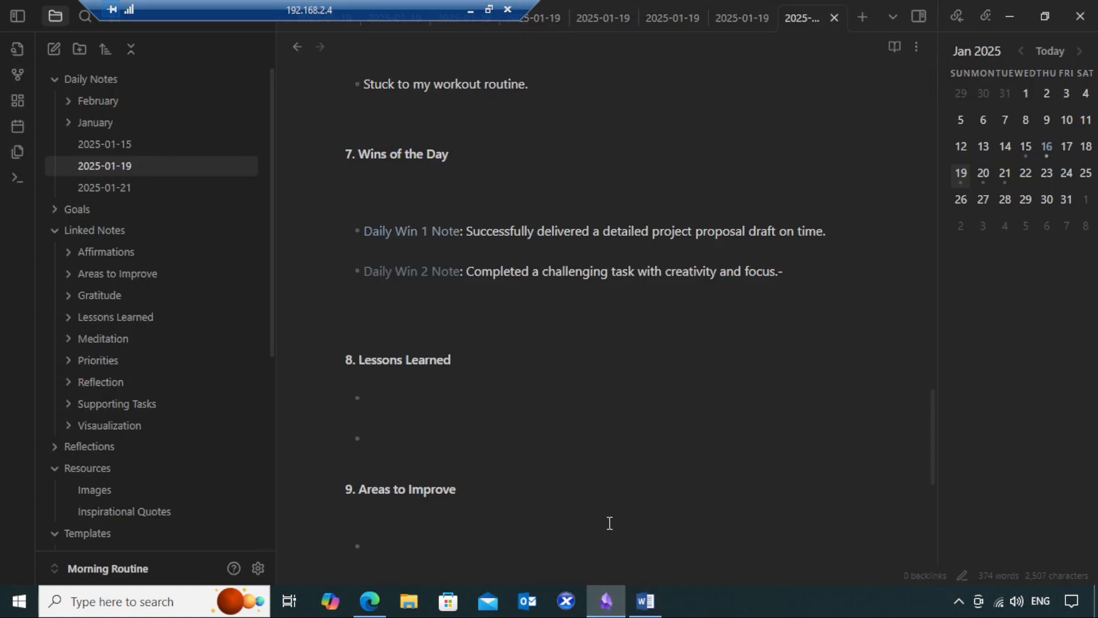
pyautogui.click(390, 397)
pyautogui.moveTo(370, 464); pyautogui.dragTo(347, 392)
pyautogui.write('Lessons Learned Time Management Tips: Allocating uninterrupted time blocks for key tasks increases efficiency. Pomodoro Technique Benefits: Short breaks helped maintain my energy throughout the day.')
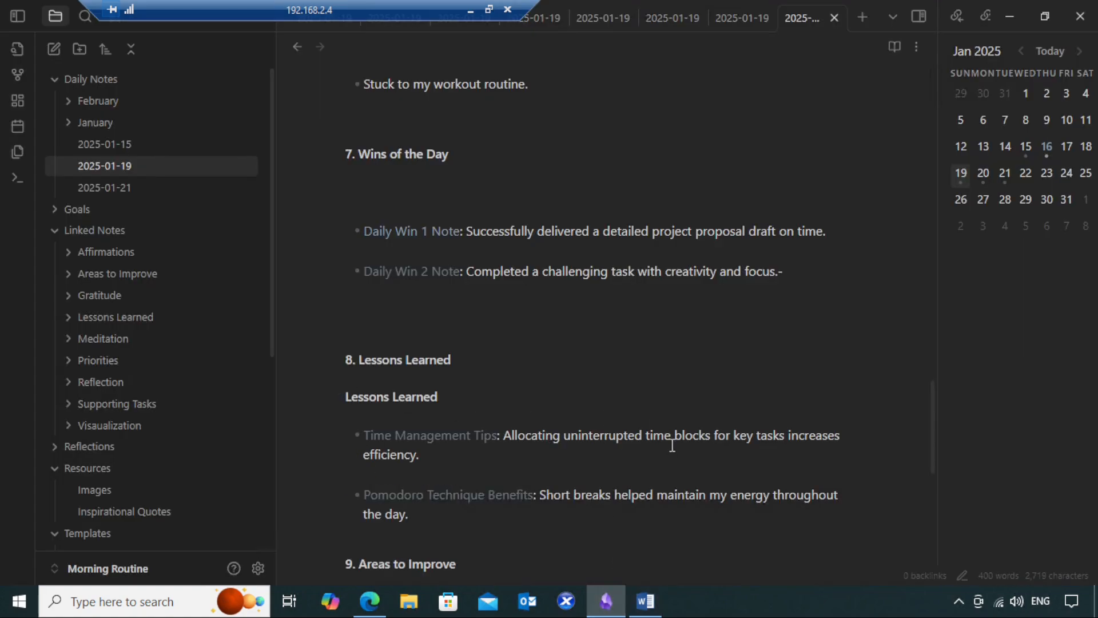
# Step: Create the Pomodoro Technique Benefits note by following its link, and write "I like this technique very much" as its first line
pyautogui.click(470, 503)
pyautogui.write('I ')
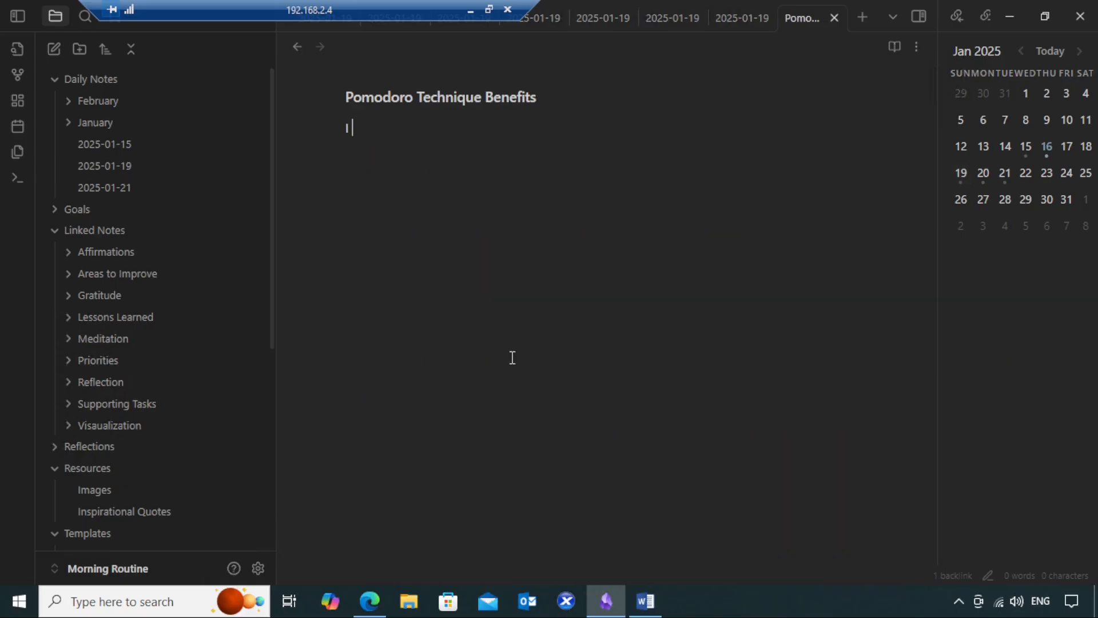
pyautogui.write('like this techniq')
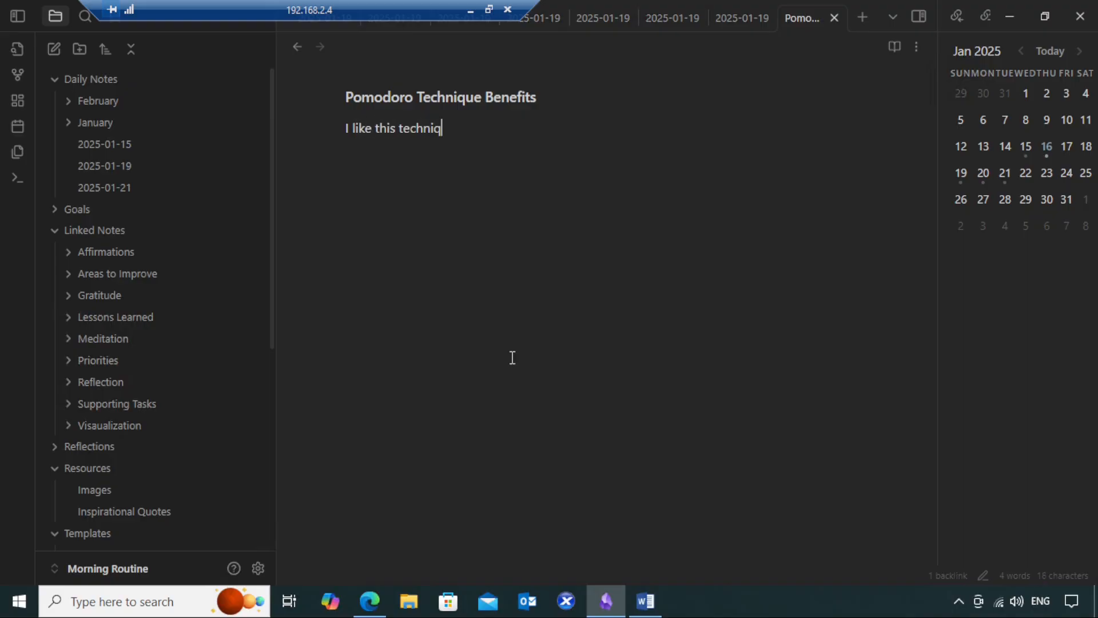
pyautogui.write('ue very mu')
pyautogui.write('ch')
pyautogui.press('Return')
# Step: Add "It helps me to get the work done when I go for break every 25 minutes of deep work" and "I like to implement it every day"
pyautogui.write('It ')
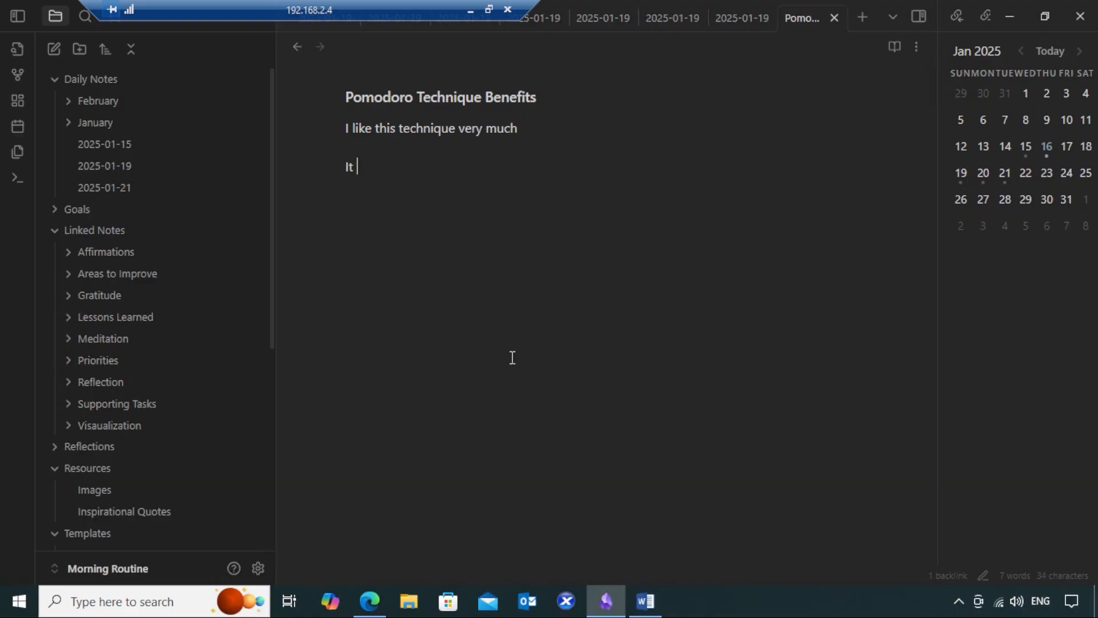
pyautogui.write('helps me to get the worpk')
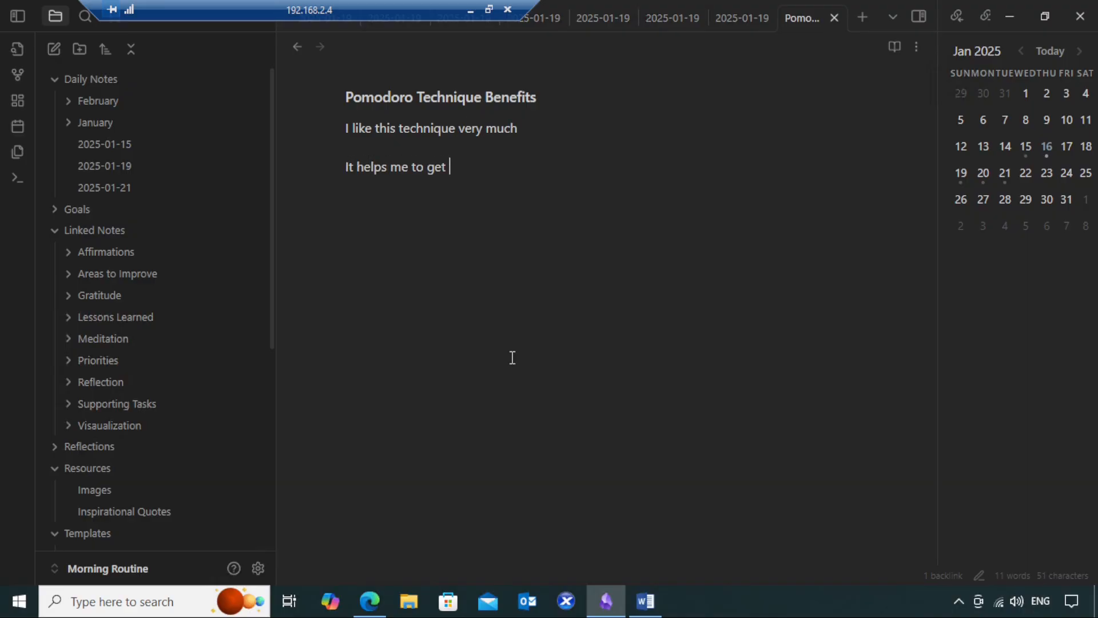
pyautogui.press('BackSpace')
pyautogui.press('BackSpace')
pyautogui.press('BackSpace')
pyautogui.write('k done when I')
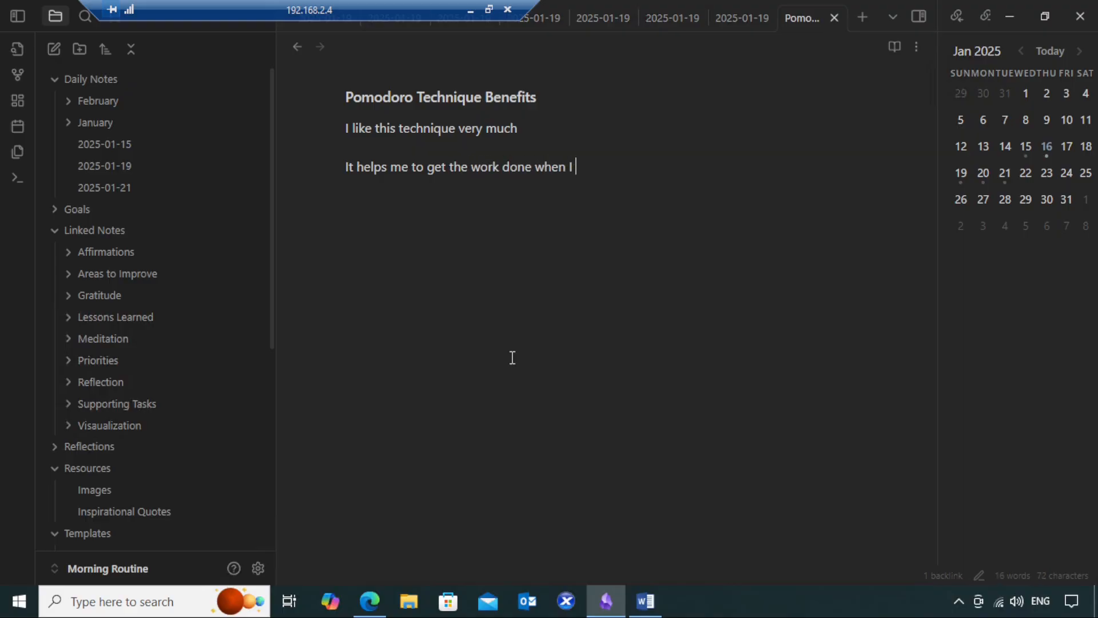
pyautogui.write(' fo')
pyautogui.press('BackSpace')
pyautogui.write('go for break every 2')
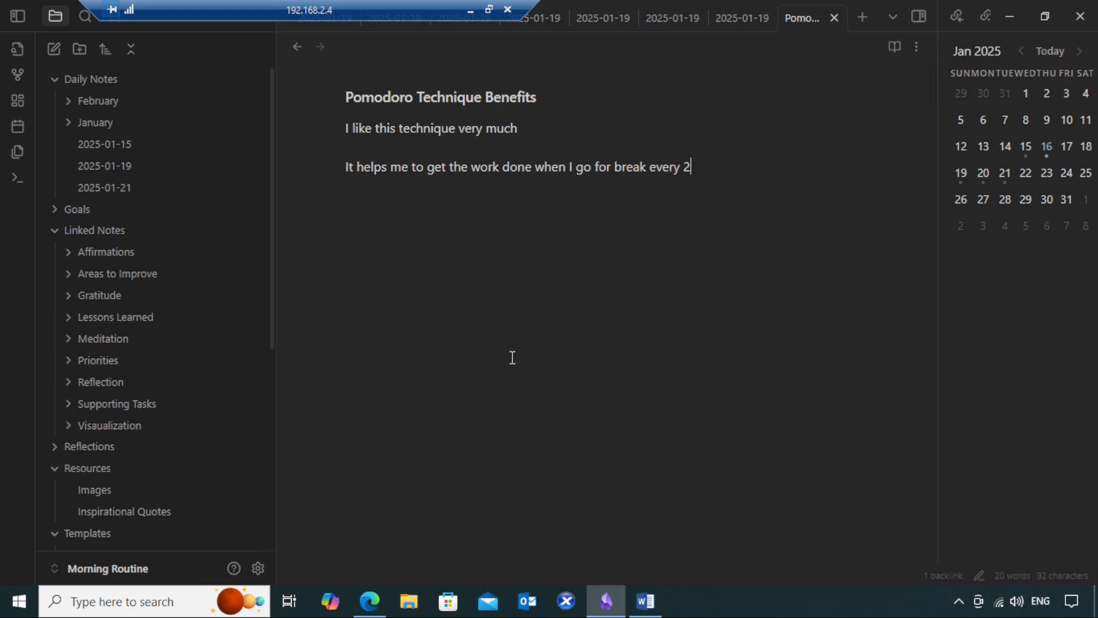
pyautogui.write('5 minutes of')
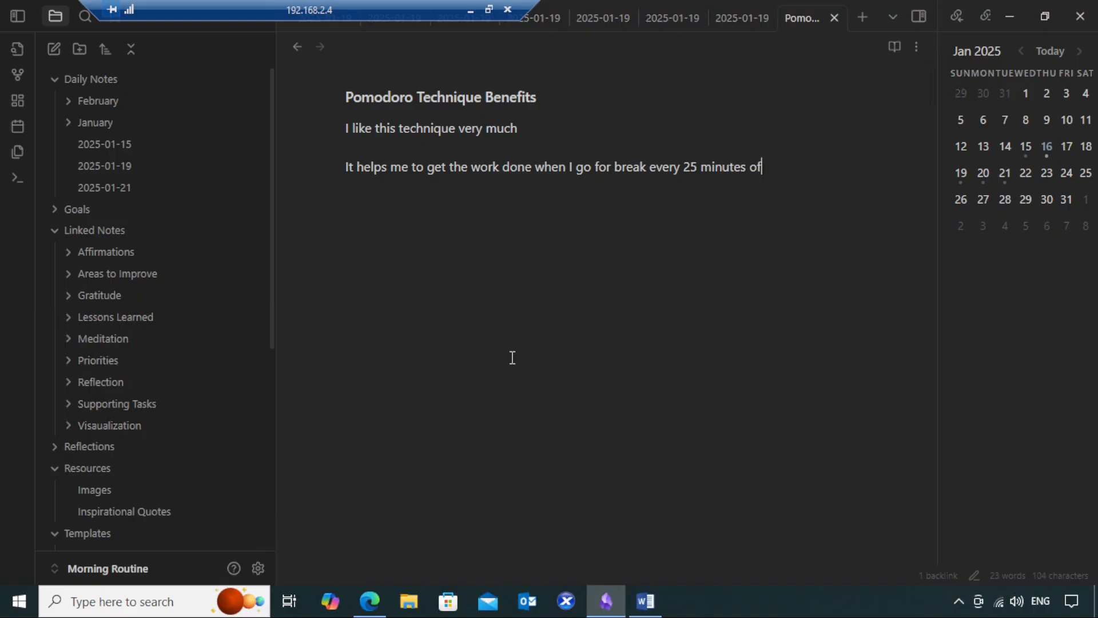
pyautogui.write(' deep worklik')
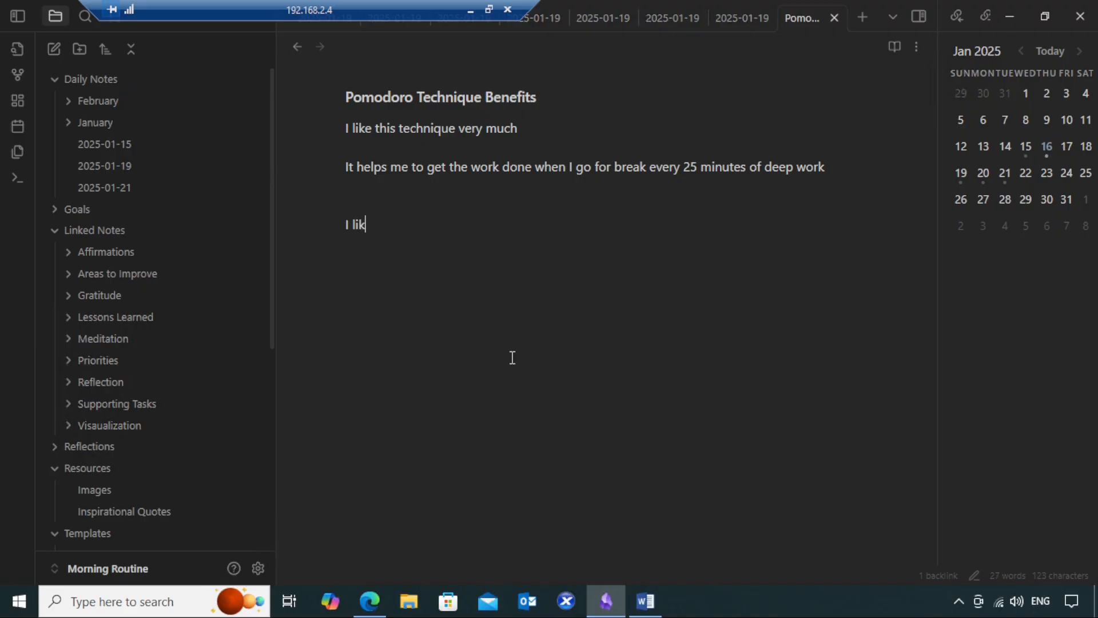
pyautogui.write('e to implement ir ')
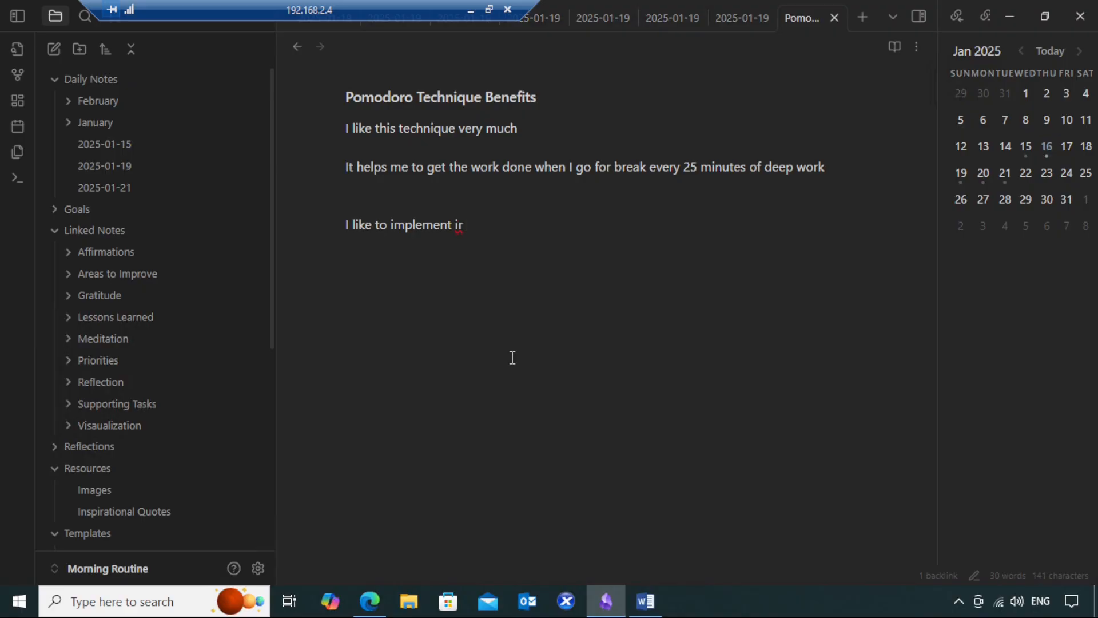
pyautogui.write('t every day')
# Step: Open the 2025-01-21 daily note and look through its morning routine sections
pyautogui.click(126, 189)
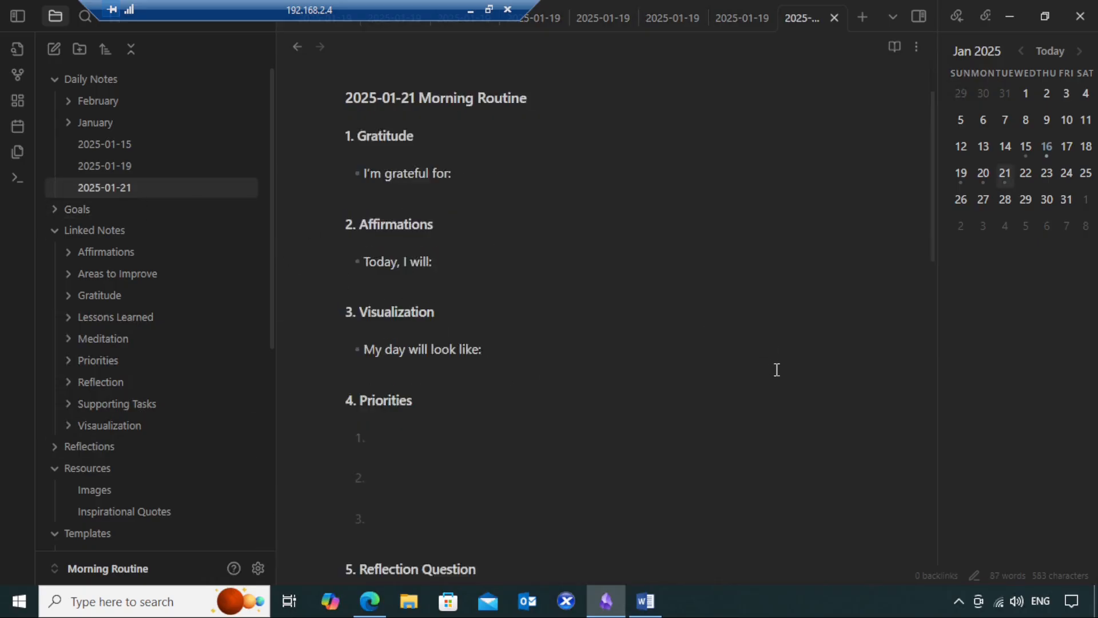
pyautogui.scroll(-5, 776, 369)
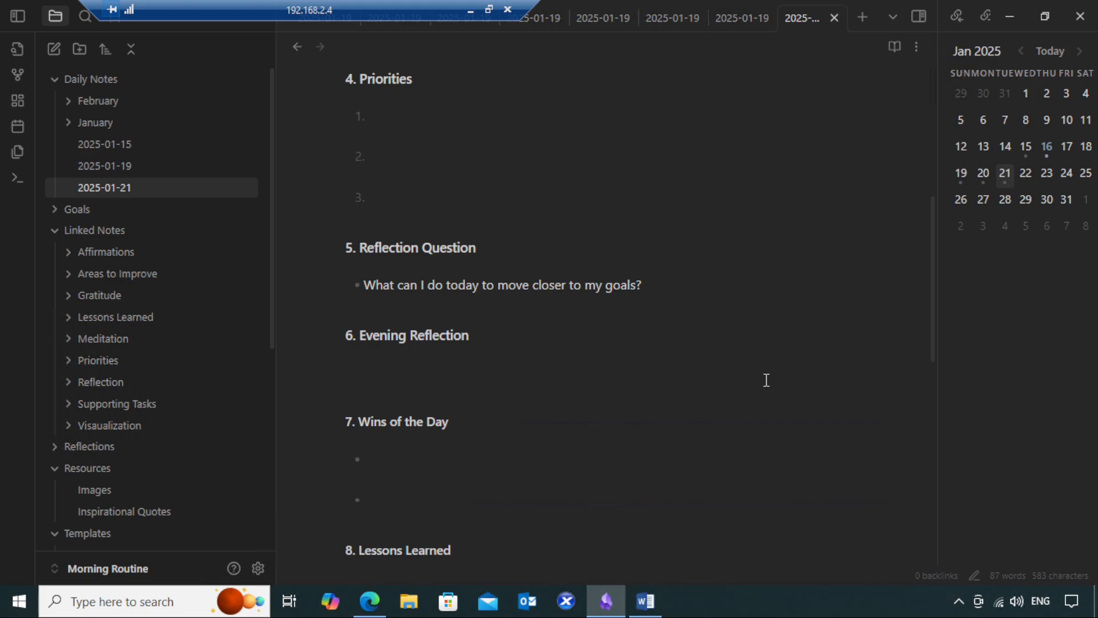
pyautogui.scroll(-7, 765, 380)
pyautogui.scroll(5, 765, 380)
pyautogui.scroll(4, 765, 380)
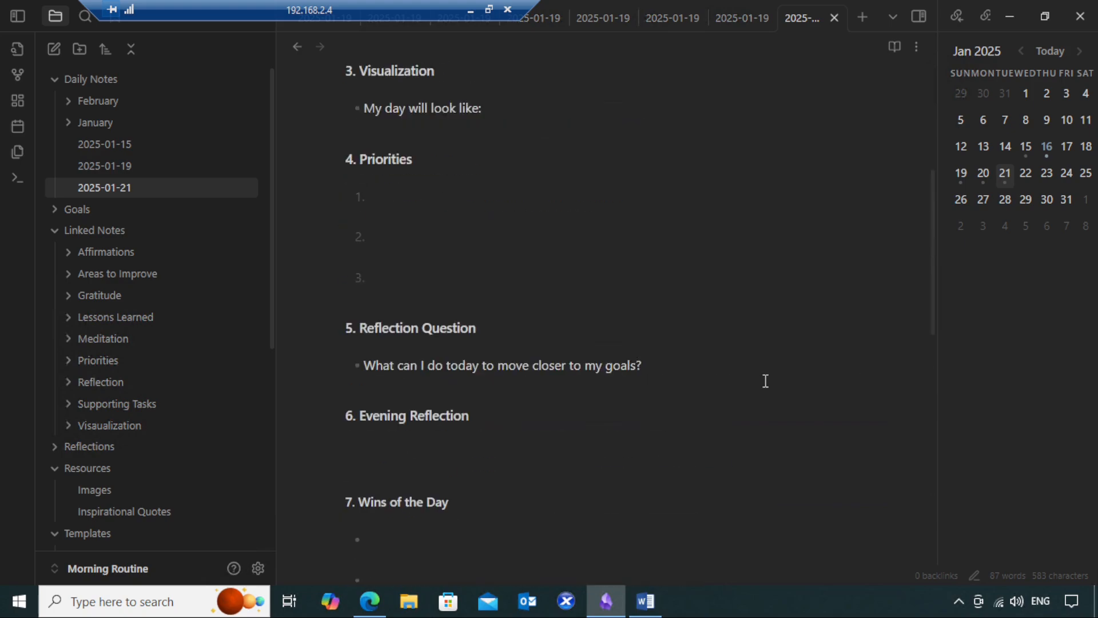
pyautogui.scroll(1, 765, 380)
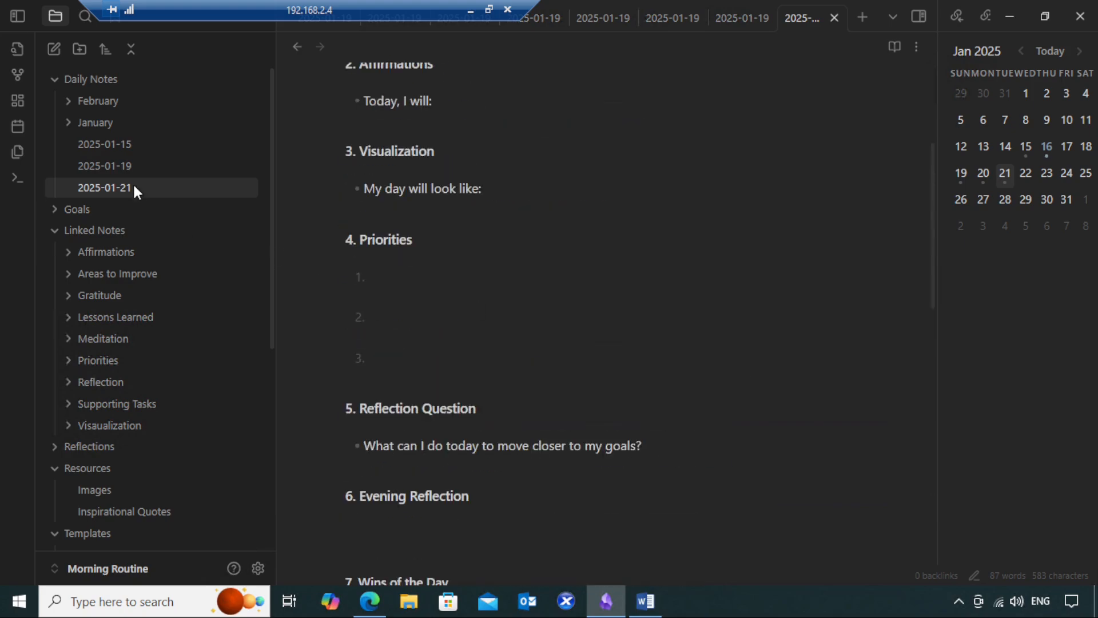
# Step: Reopen the 2025-01-19 daily note at the 9. Areas to Improve section
pyautogui.click(122, 169)
pyautogui.scroll(-15, 687, 375)
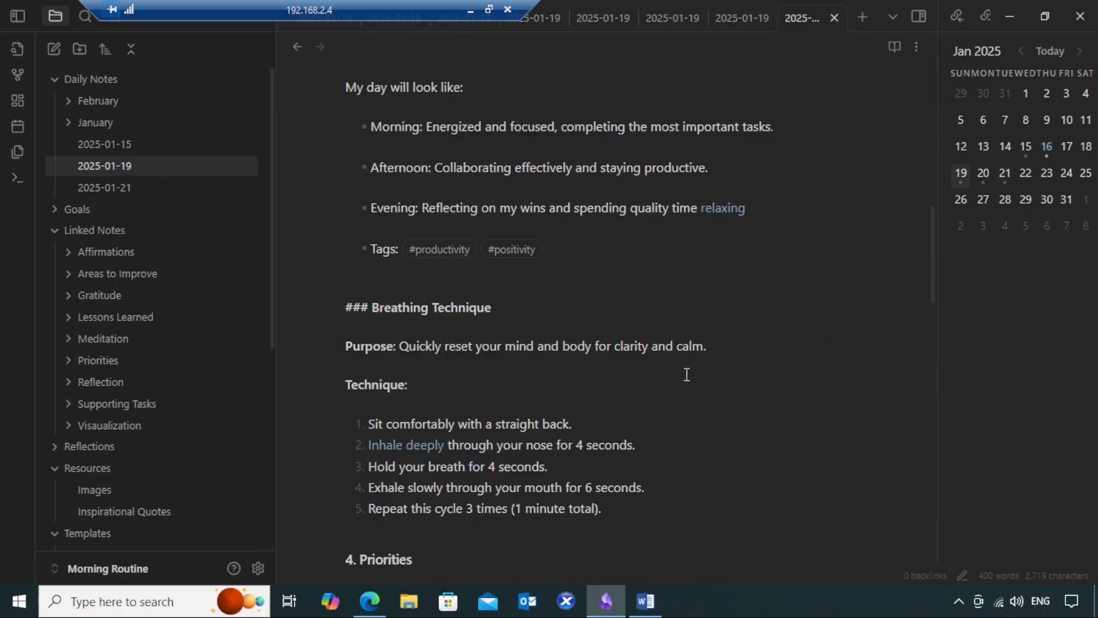
pyautogui.scroll(-15, 686, 375)
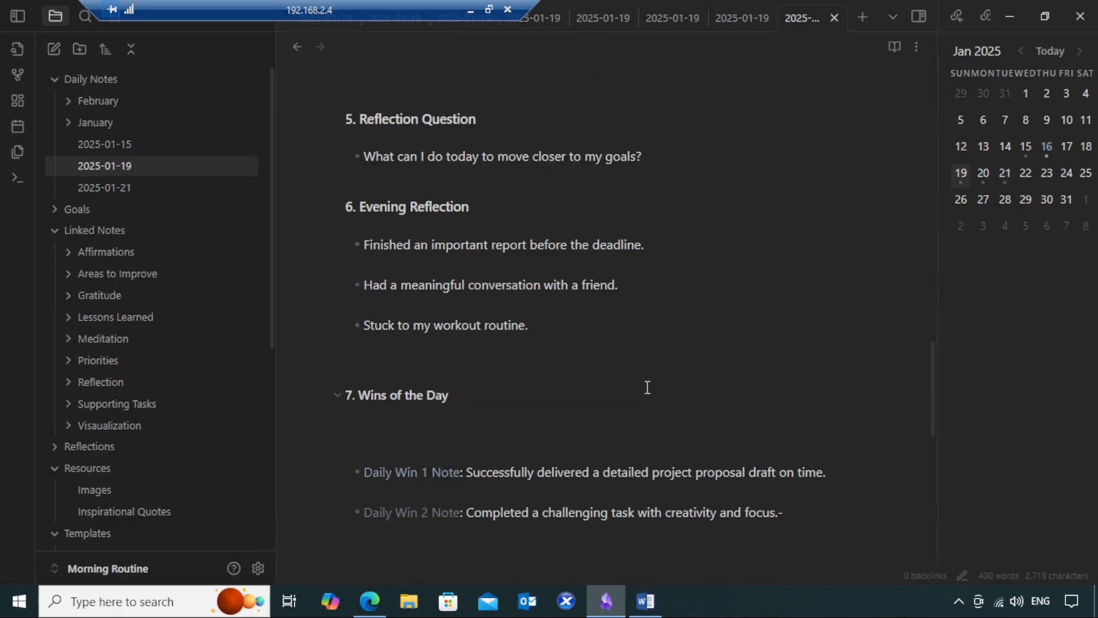
pyautogui.scroll(-3, 609, 412)
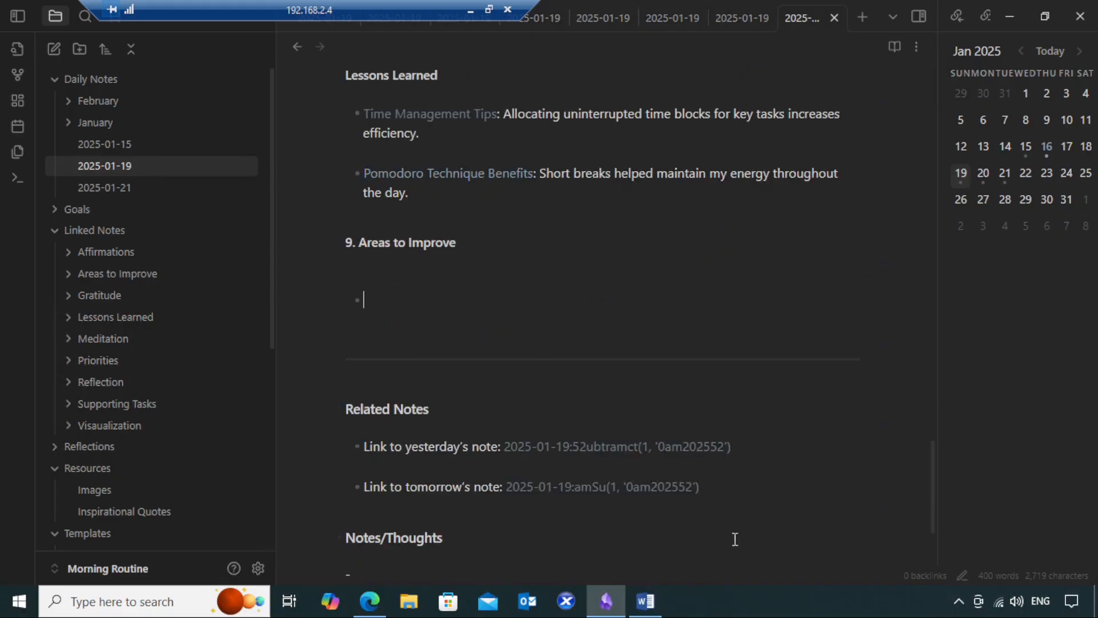
# Step: Switch to Word and copy the Focus Improvement Note and Distraction Reduction Note lines under Areas to Improve
pyautogui.click(660, 609)
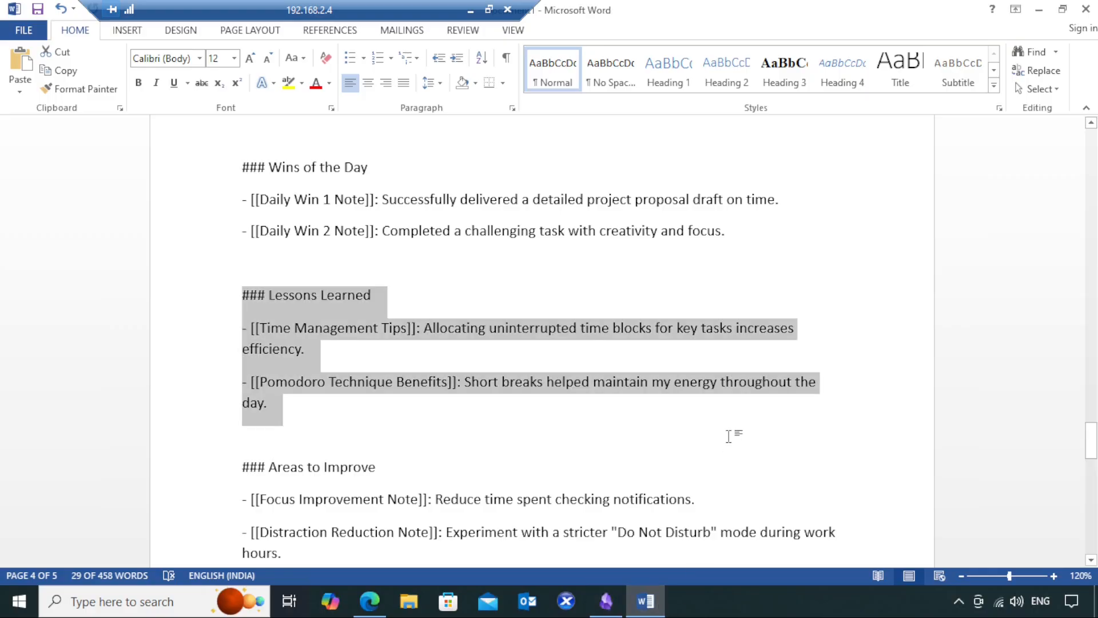
pyautogui.scroll(-2, 730, 437)
pyautogui.moveTo(252, 407); pyautogui.dragTo(363, 461)
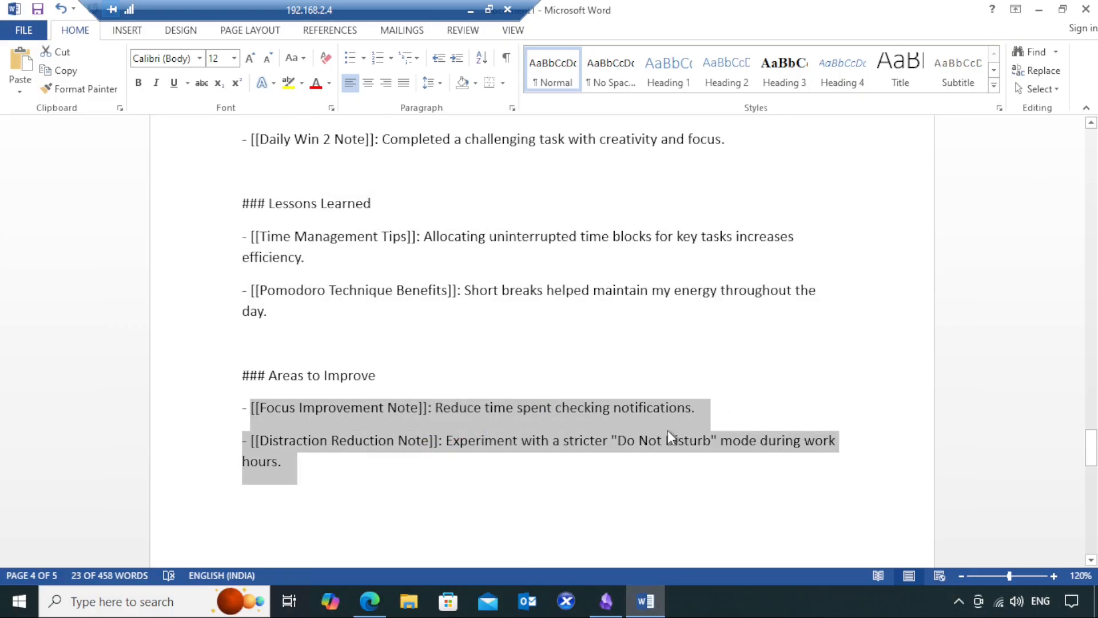
pyautogui.rightClick(607, 438)
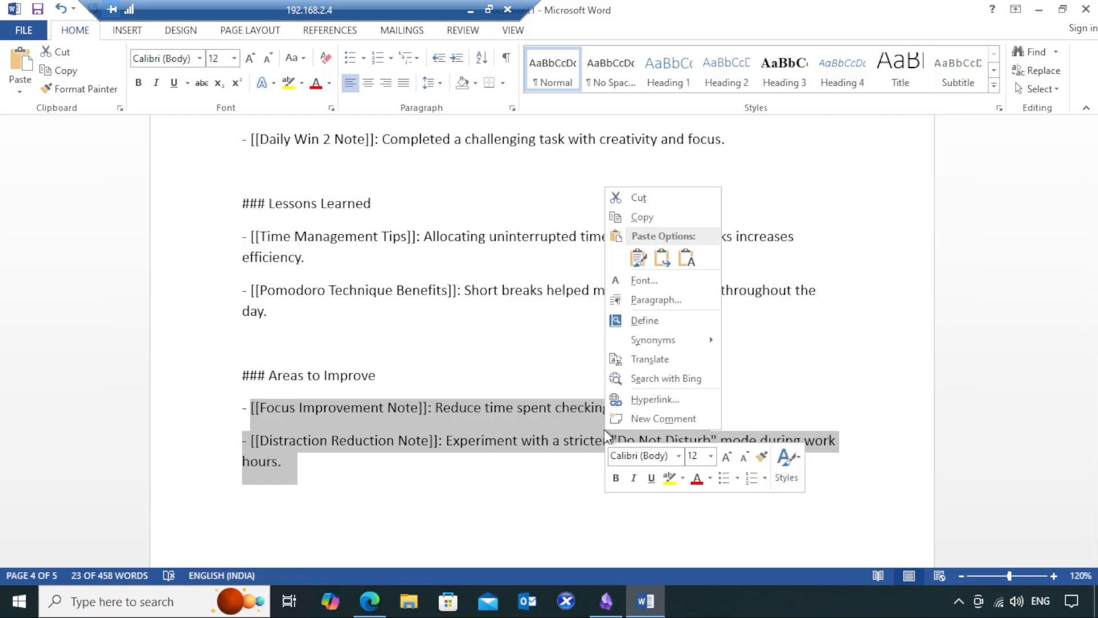
pyautogui.click(641, 217)
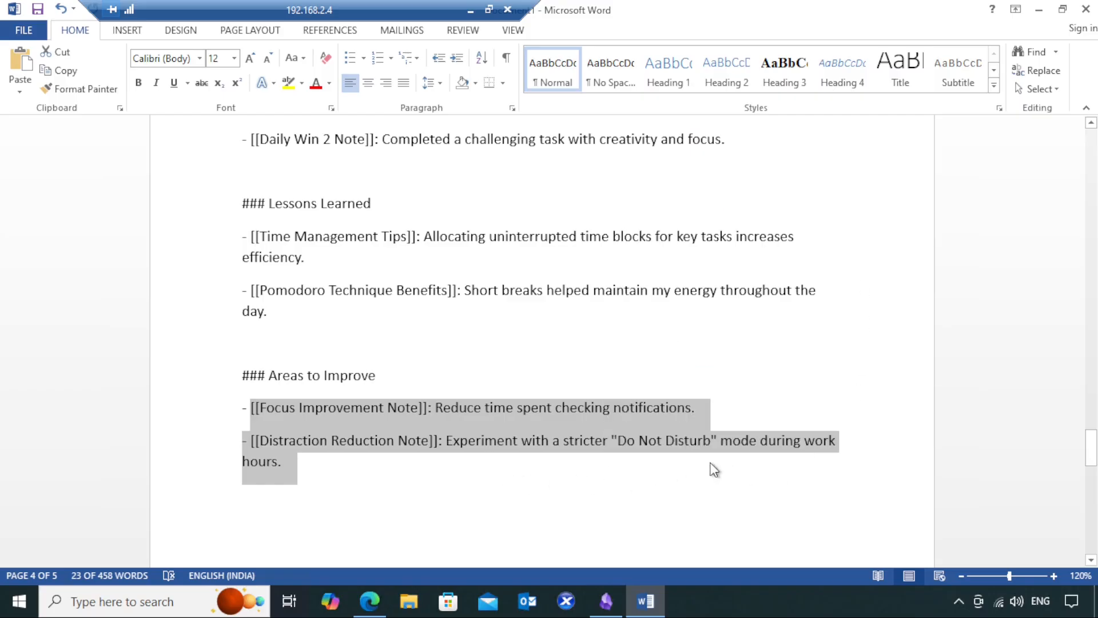
pyautogui.scroll(-6, 822, 497)
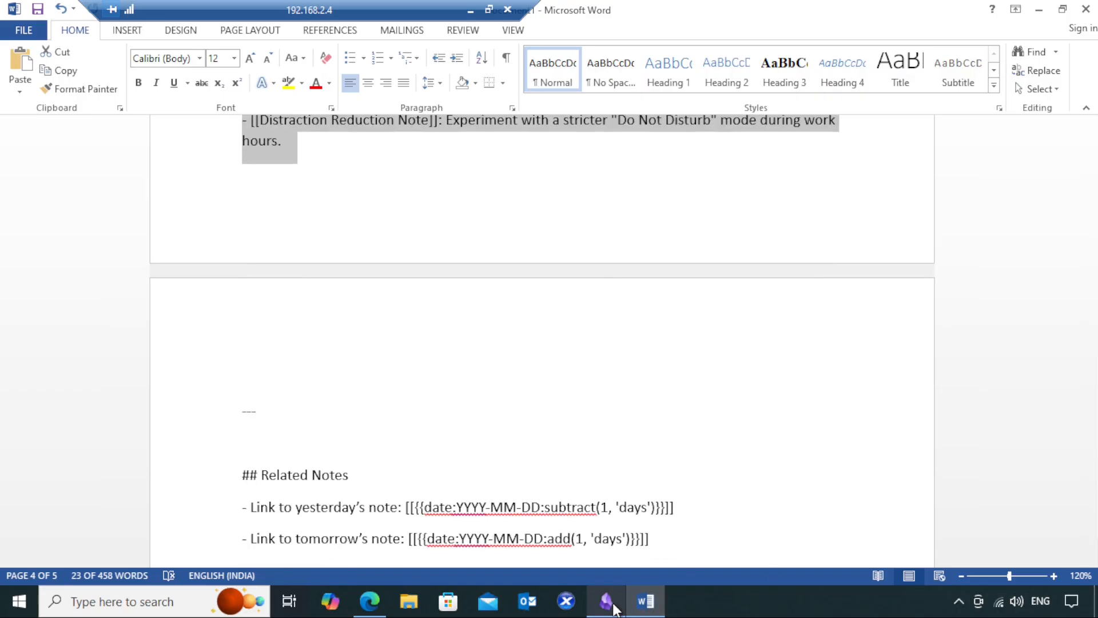
# Step: Switch to Obsidian and replace the empty bullet under 9. Areas to Improve with the two copied lines
pyautogui.click(606, 600)
pyautogui.press('BackSpace')
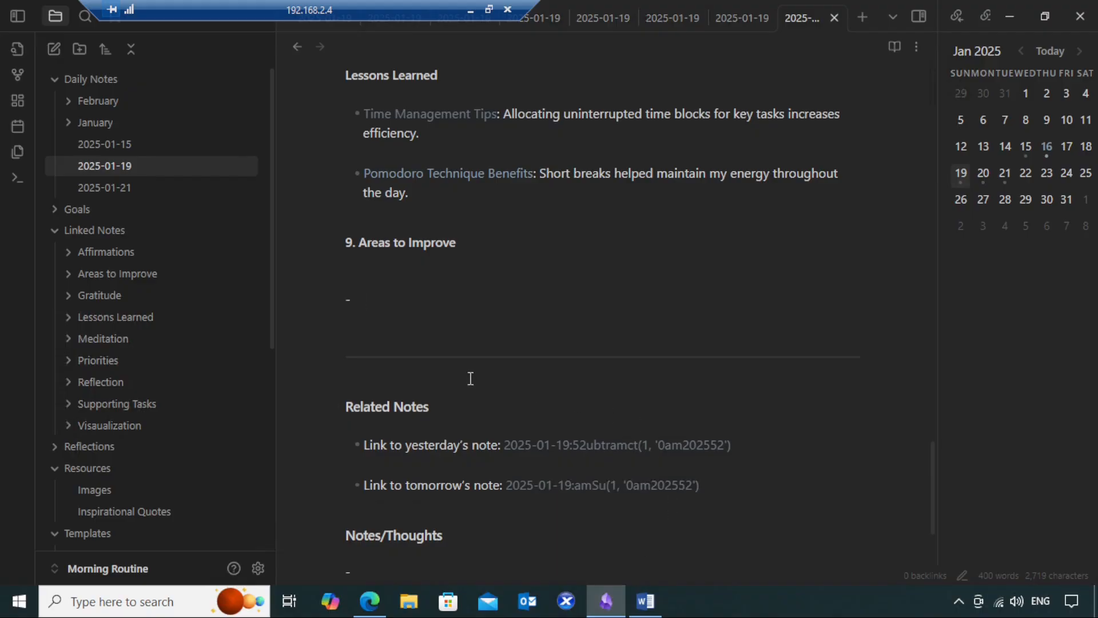
pyautogui.write('Focus Improvement Note: Reduce time spent checking notifications. Distraction Reduction Note: Experiment with a stricter "Do Not Disturb" mode during work hours.')
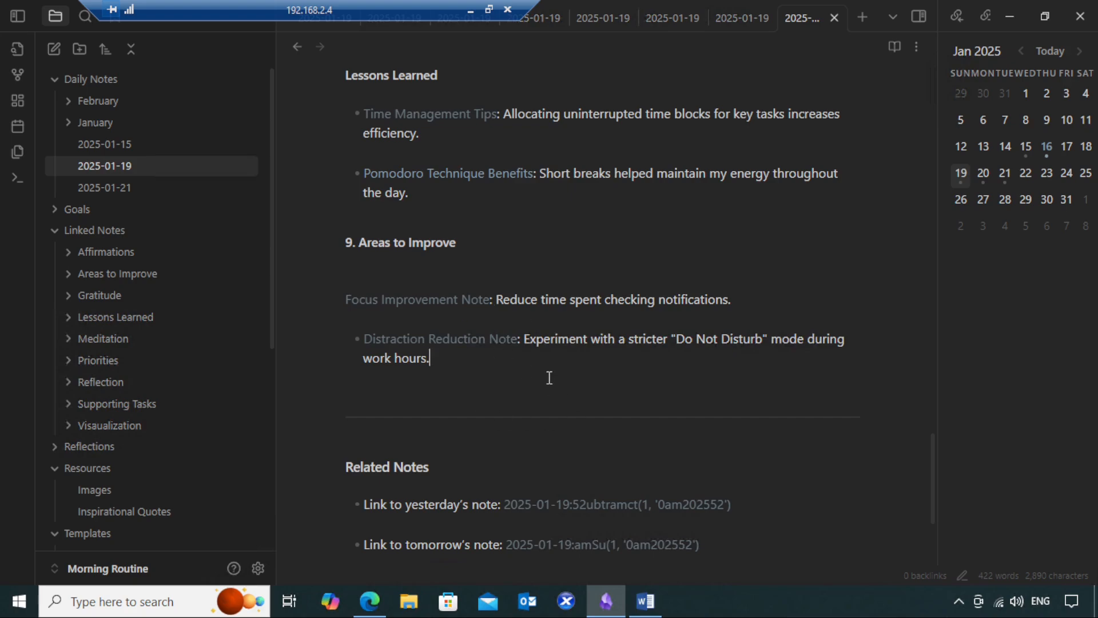
# Step: Review the filled-in 2025-01-19 note from Gratitude to Areas to Improve, and check its copy in the neighbouring tab
pyautogui.scroll(20, 550, 379)
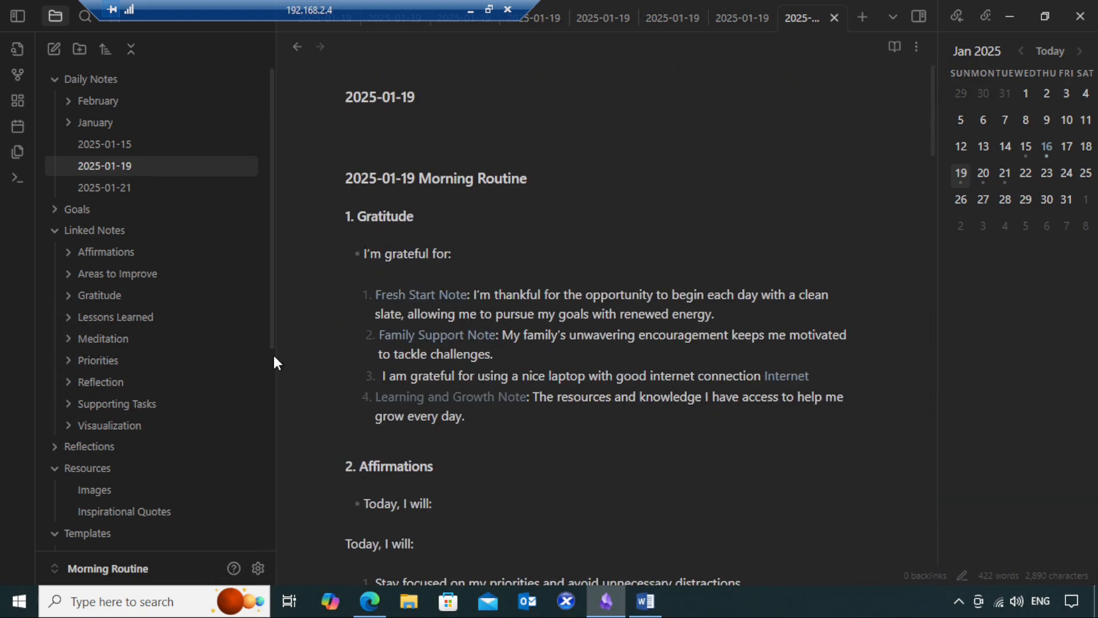
pyautogui.scroll(-5, 461, 336)
pyautogui.scroll(-5, 748, 372)
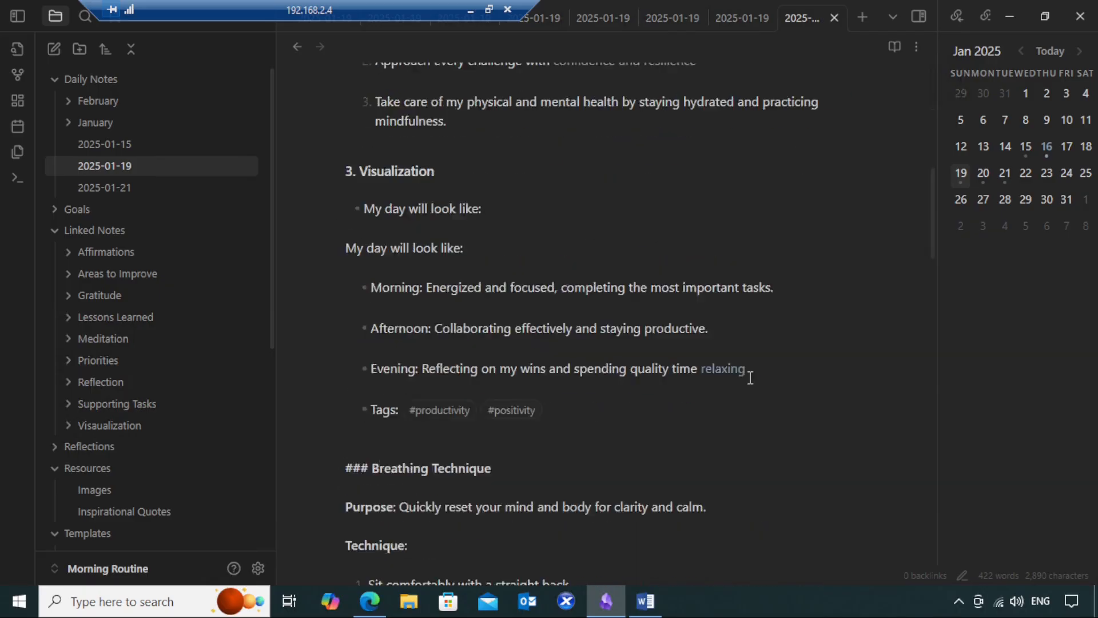
pyautogui.scroll(-1, 730, 375)
pyautogui.scroll(-5, 730, 375)
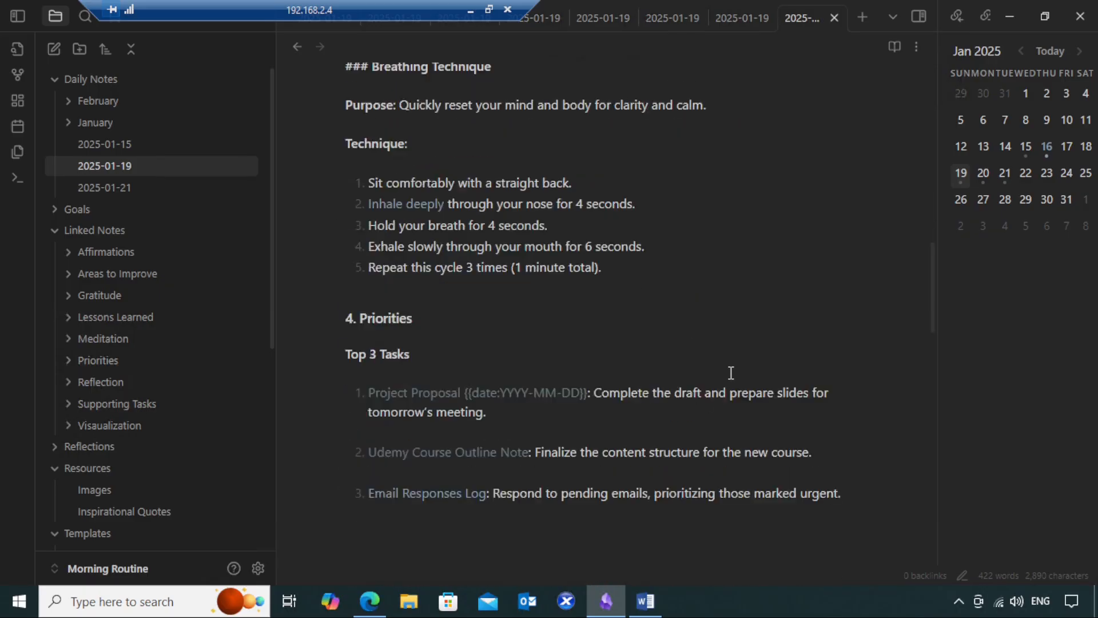
pyautogui.scroll(-3, 775, 303)
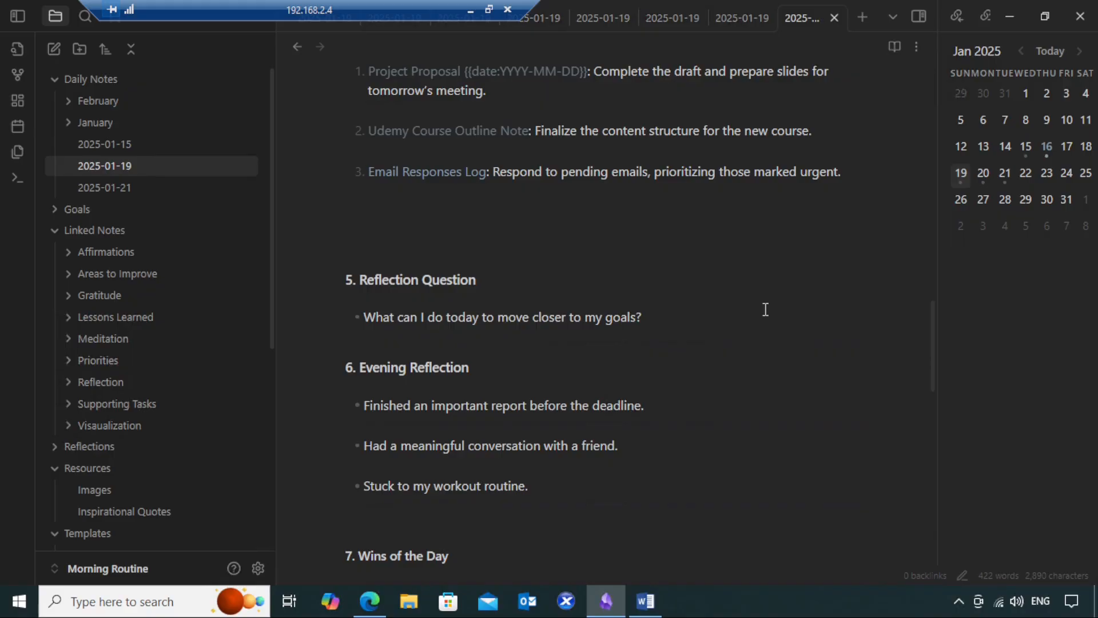
pyautogui.scroll(6, 765, 309)
pyautogui.scroll(-7, 766, 309)
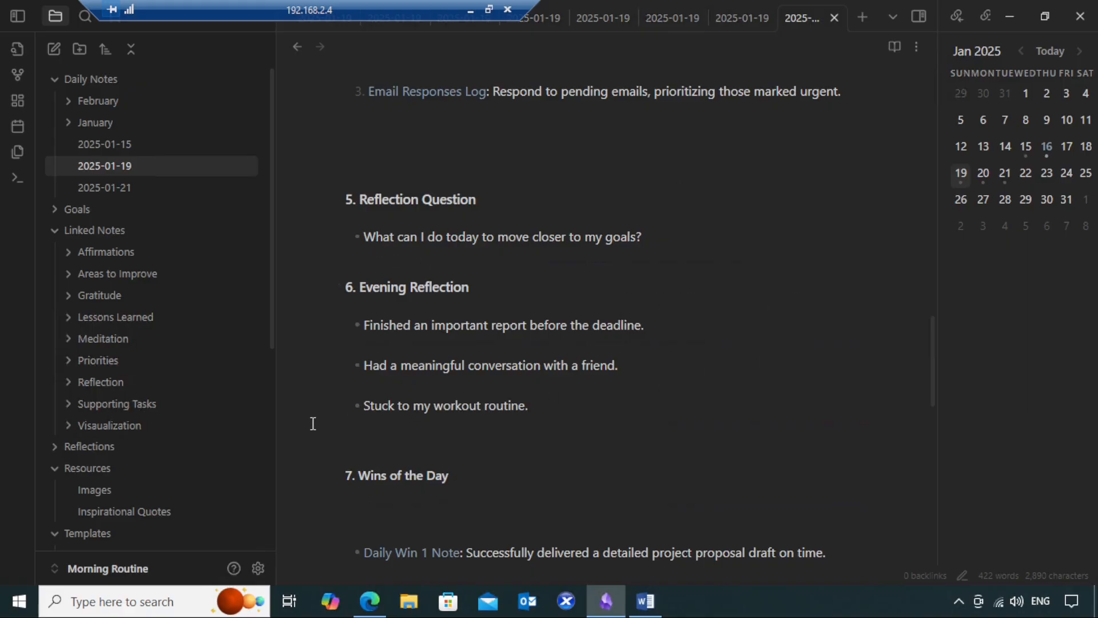
pyautogui.scroll(-3, 705, 305)
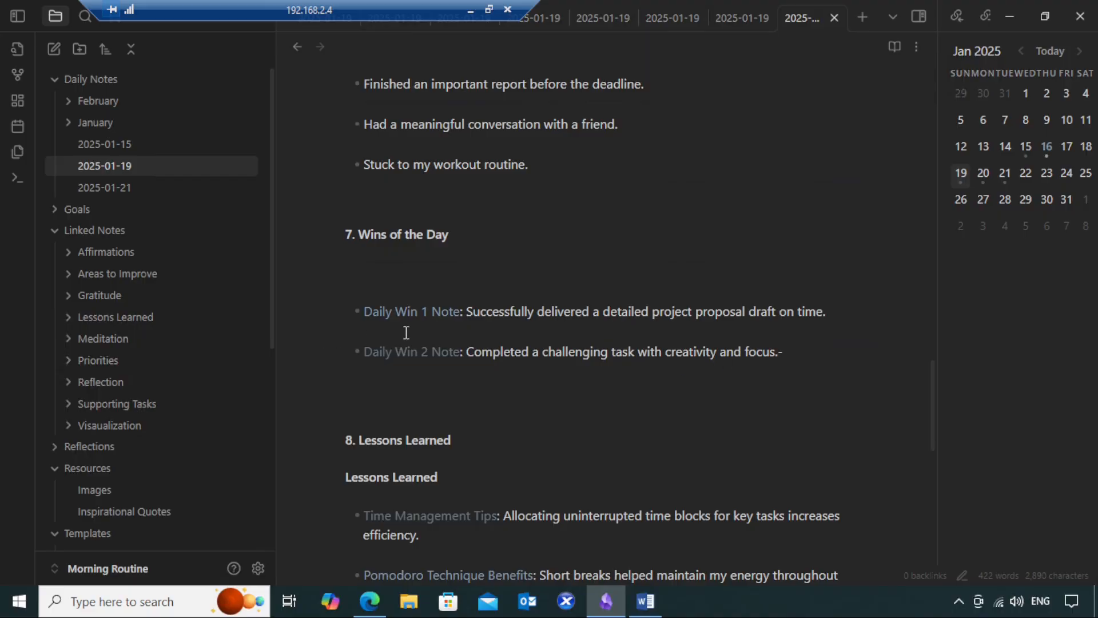
pyautogui.scroll(-3, 643, 300)
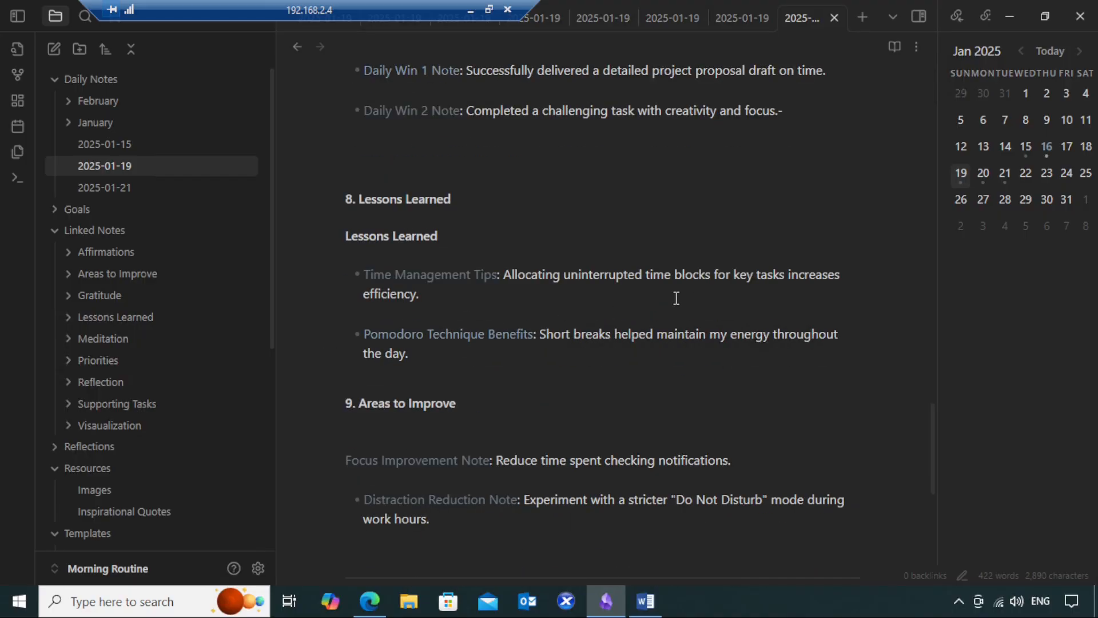
pyautogui.scroll(-2, 675, 298)
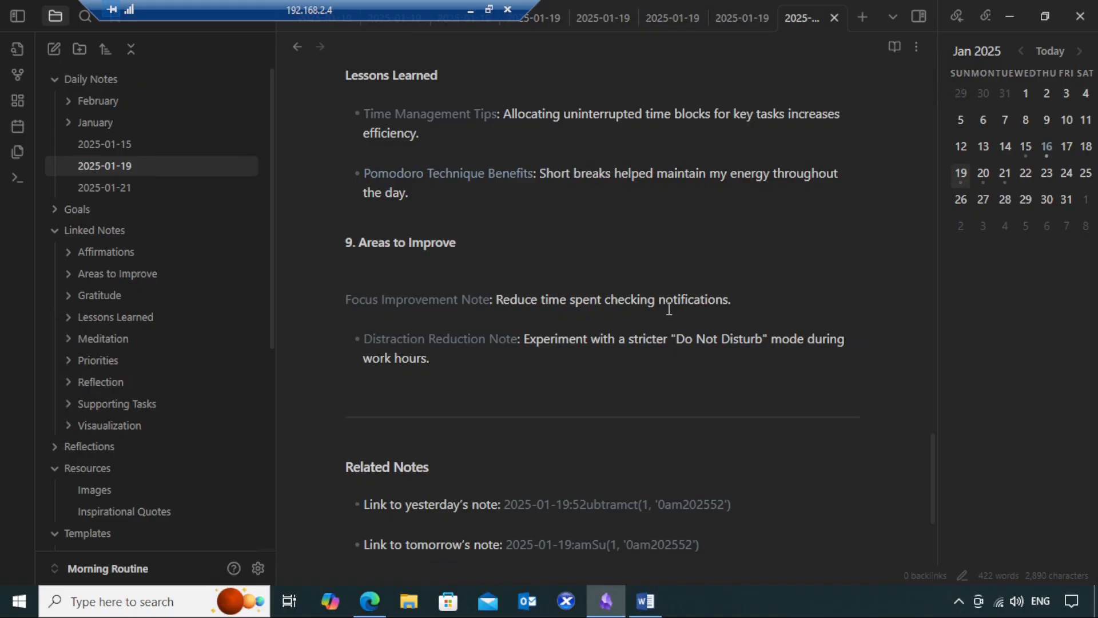
pyautogui.scroll(10, 543, 255)
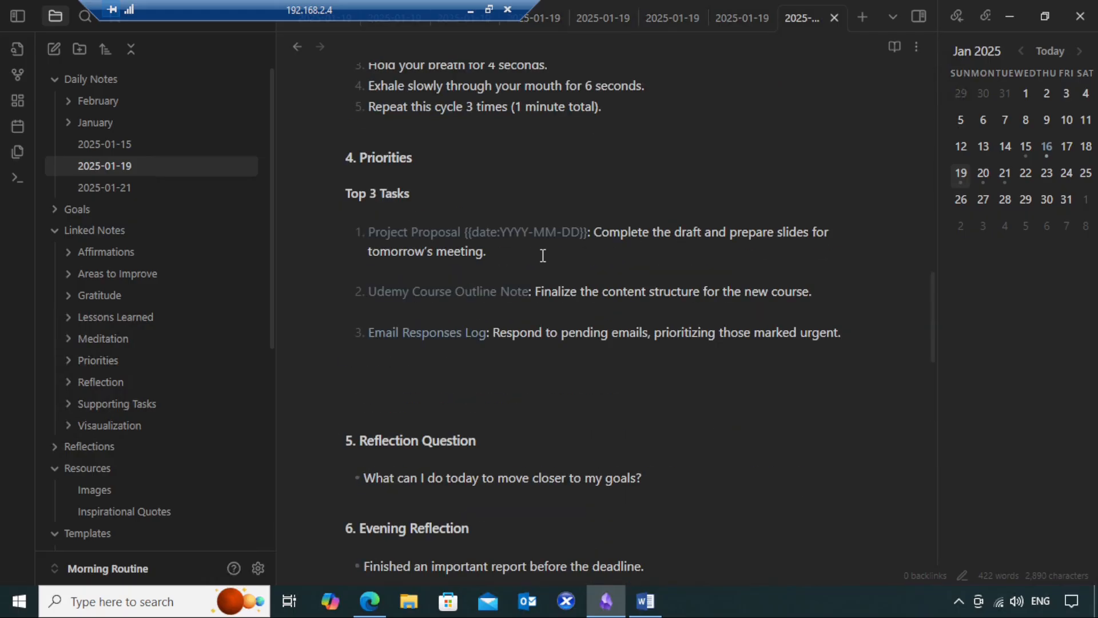
pyautogui.scroll(4, 543, 255)
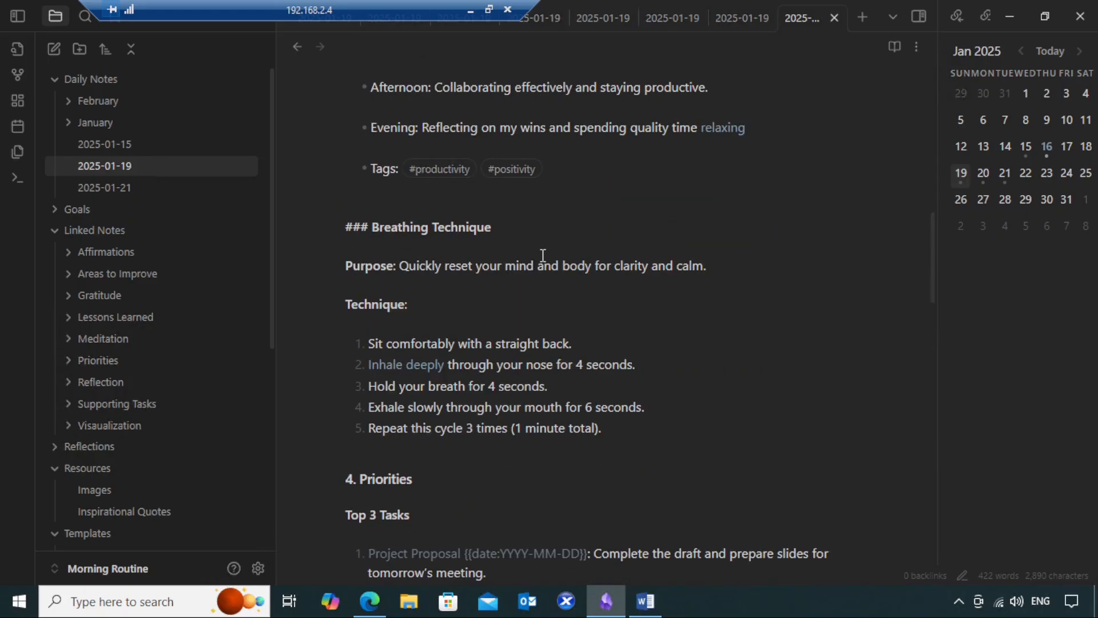
pyautogui.scroll(-4, 542, 255)
pyautogui.scroll(-8, 542, 255)
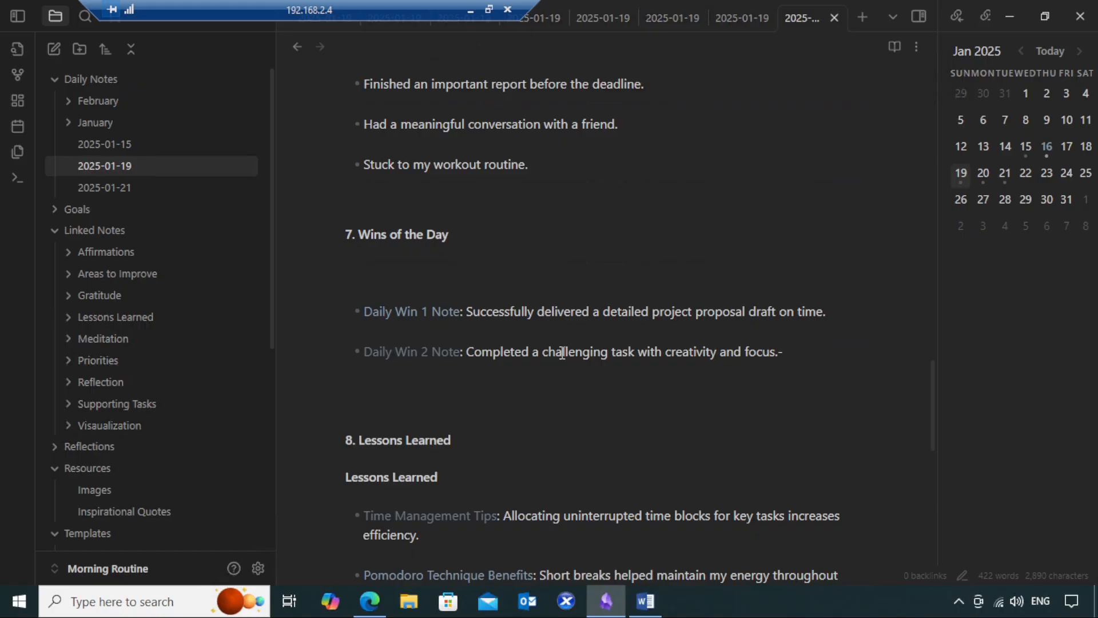
pyautogui.click(735, 19)
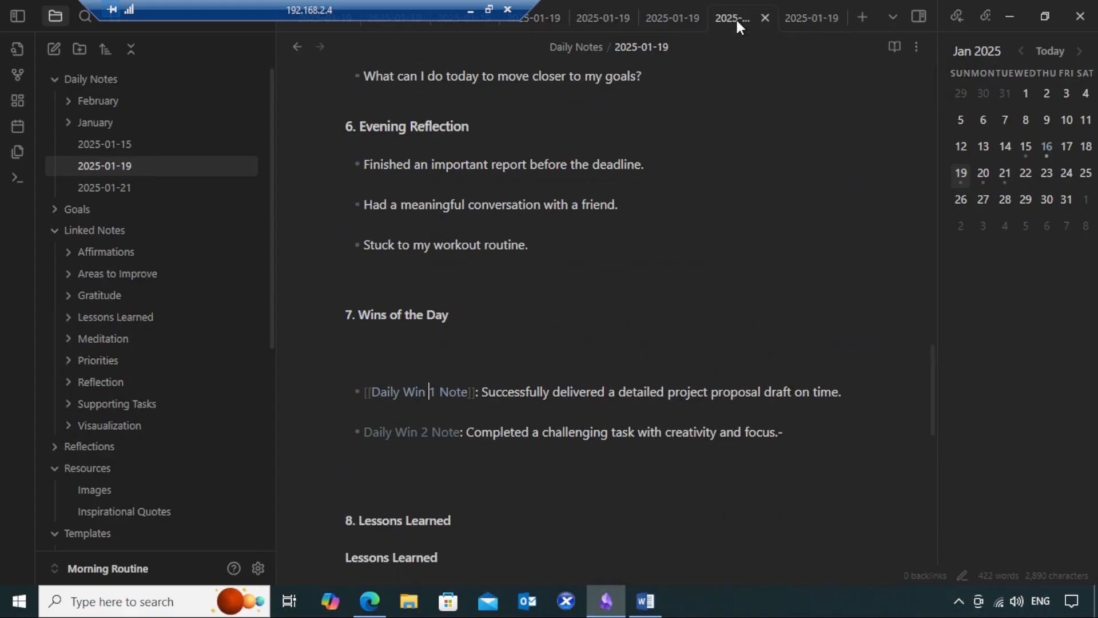
# Step: Examine the links around 2025-01-19 in the graph view, collapsing the calendar sidebar and narrowing the file list for more room
pyautogui.click(799, 19)
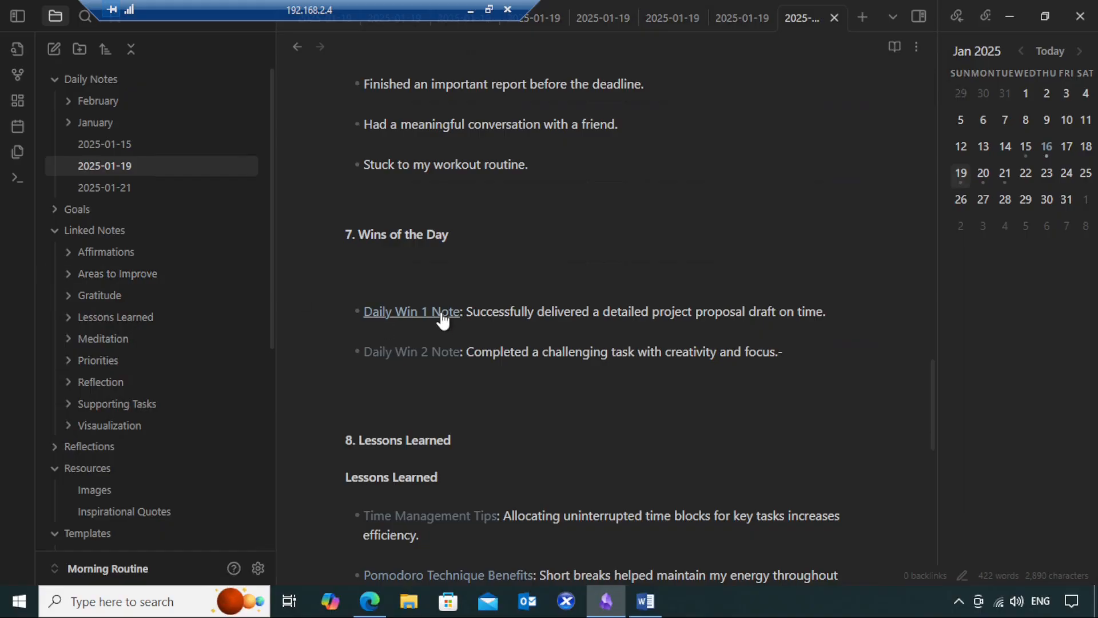
pyautogui.click(18, 74)
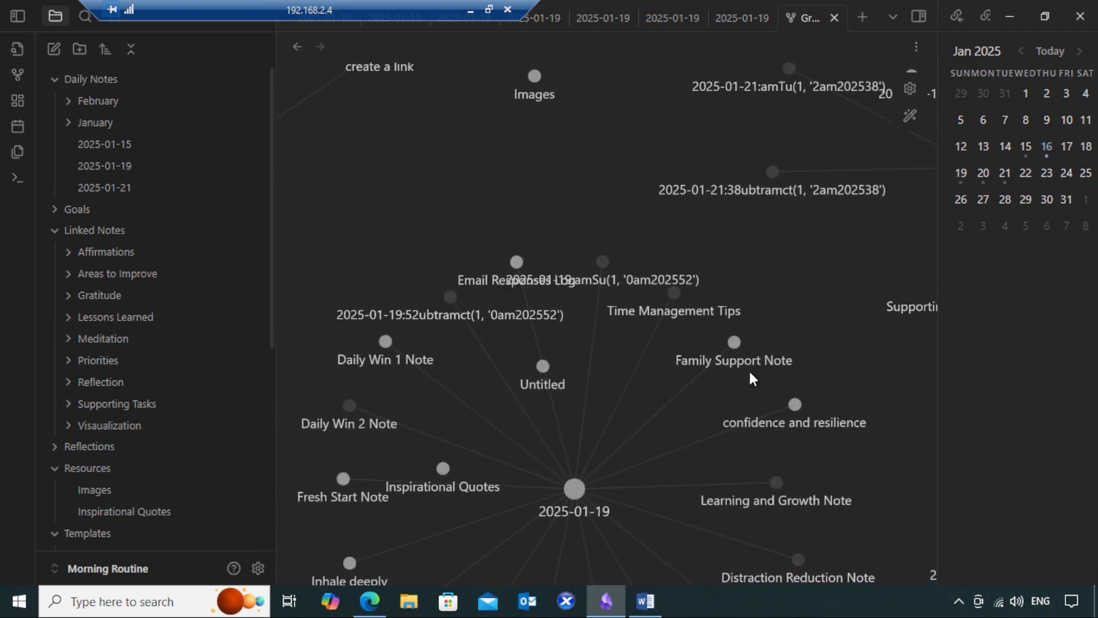
pyautogui.scroll(3, 763, 352)
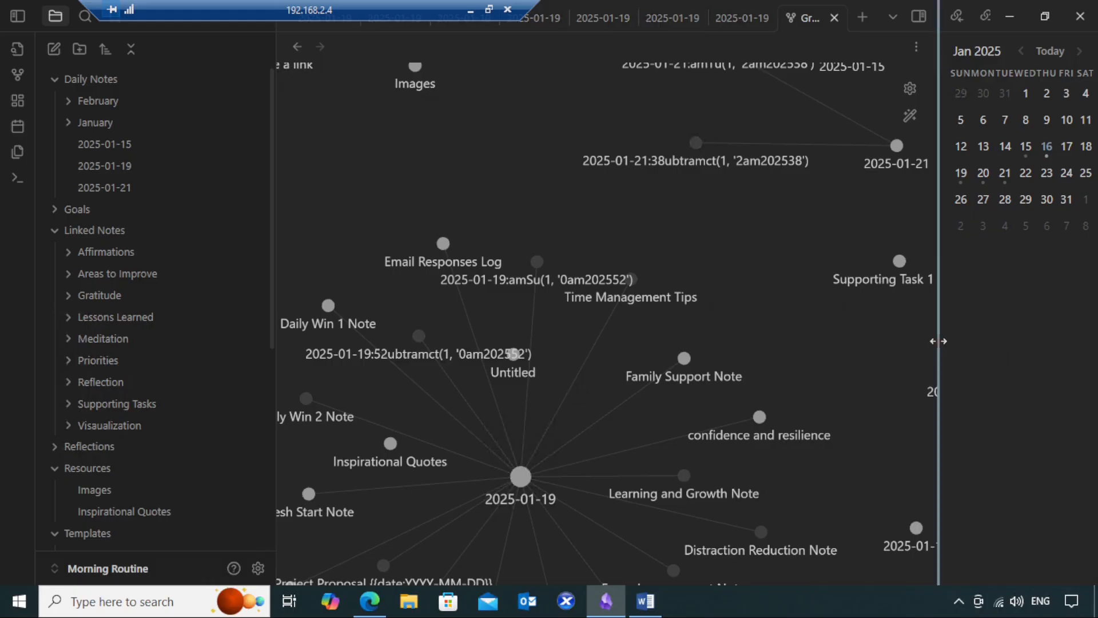
pyautogui.moveTo(939, 337); pyautogui.dragTo(1094, 340)
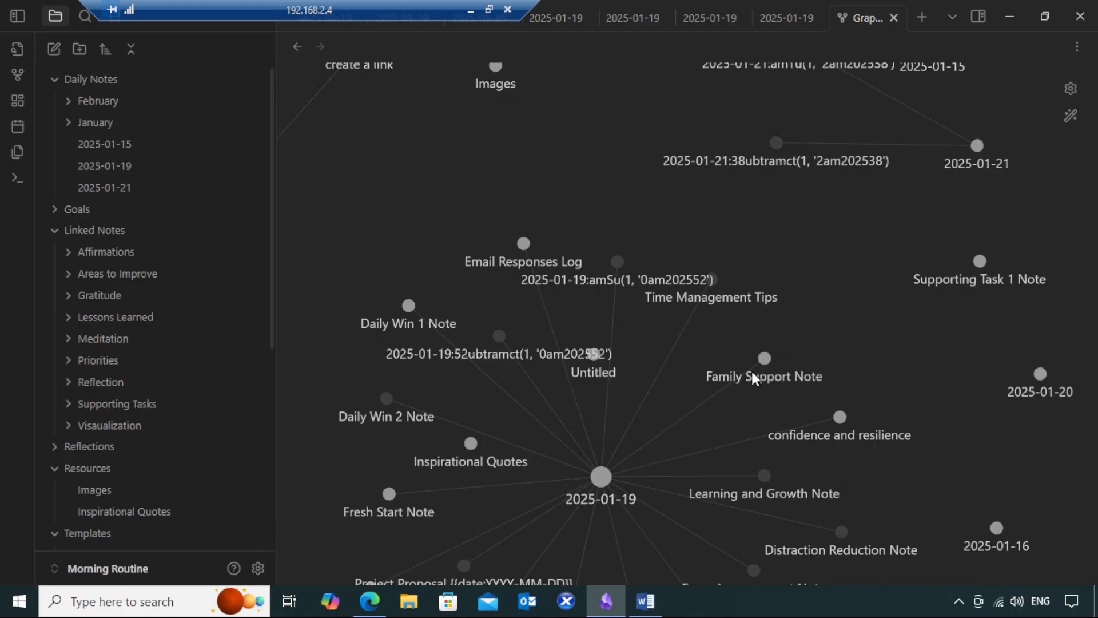
pyautogui.scroll(-2, 755, 347)
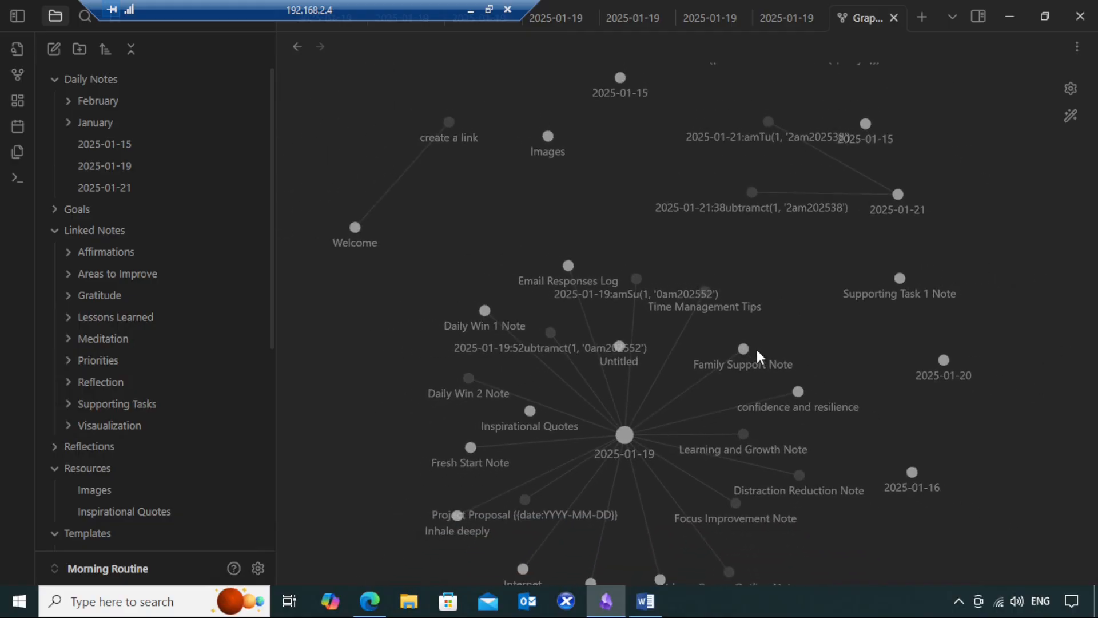
pyautogui.scroll(2, 756, 348)
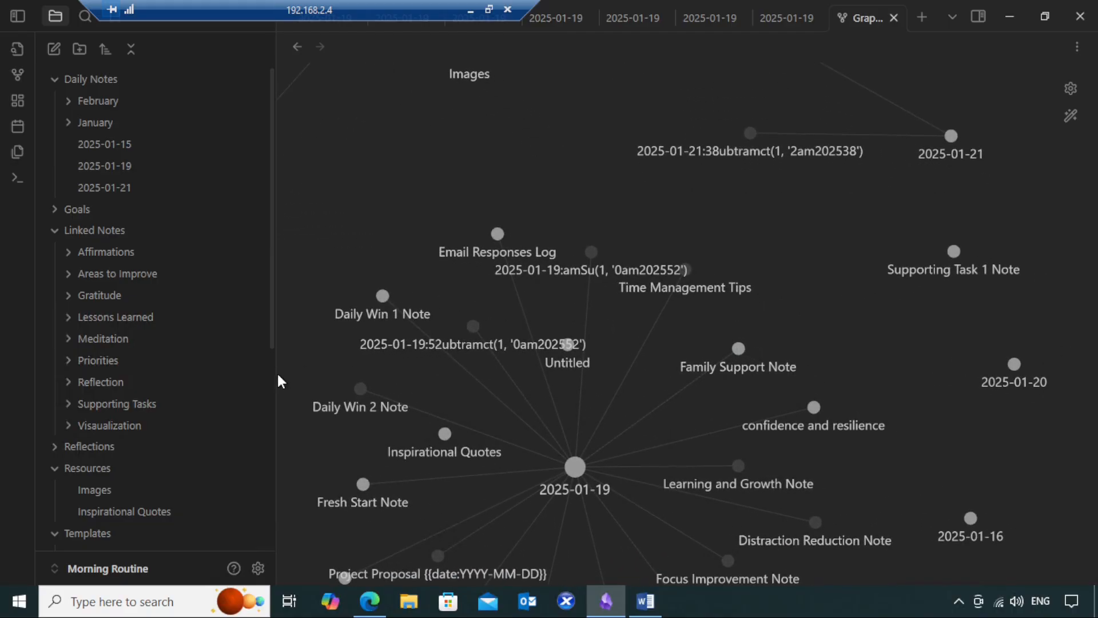
pyautogui.moveTo(278, 375); pyautogui.dragTo(199, 373)
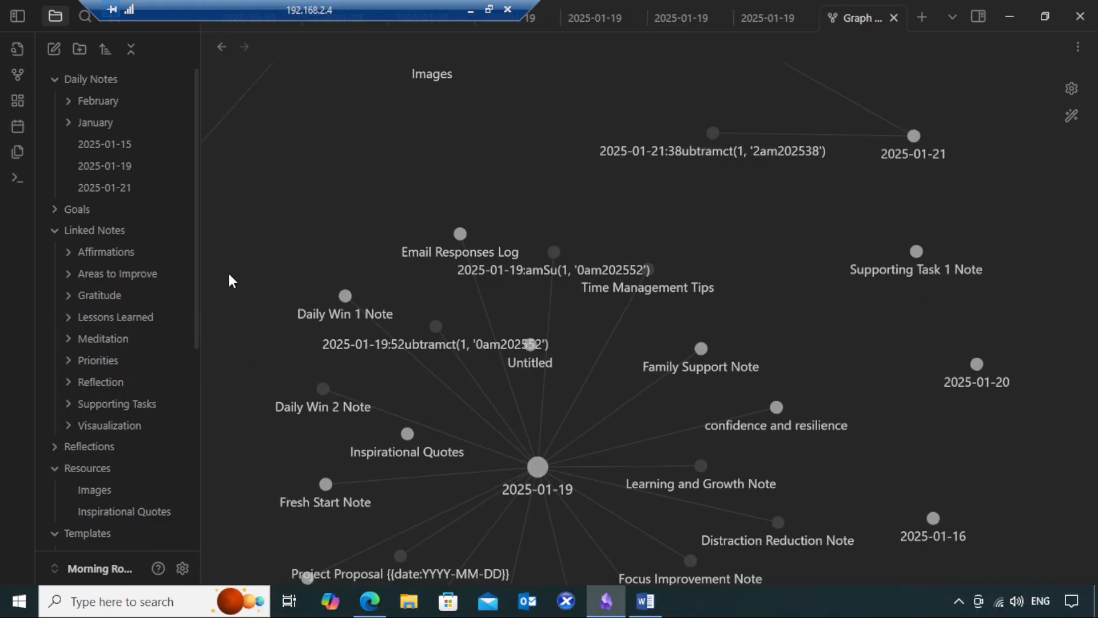
# Step: Reopen the 2025-01-19 daily note, and switch to Word to check the Related Notes section after Areas to Improve
pyautogui.click(108, 166)
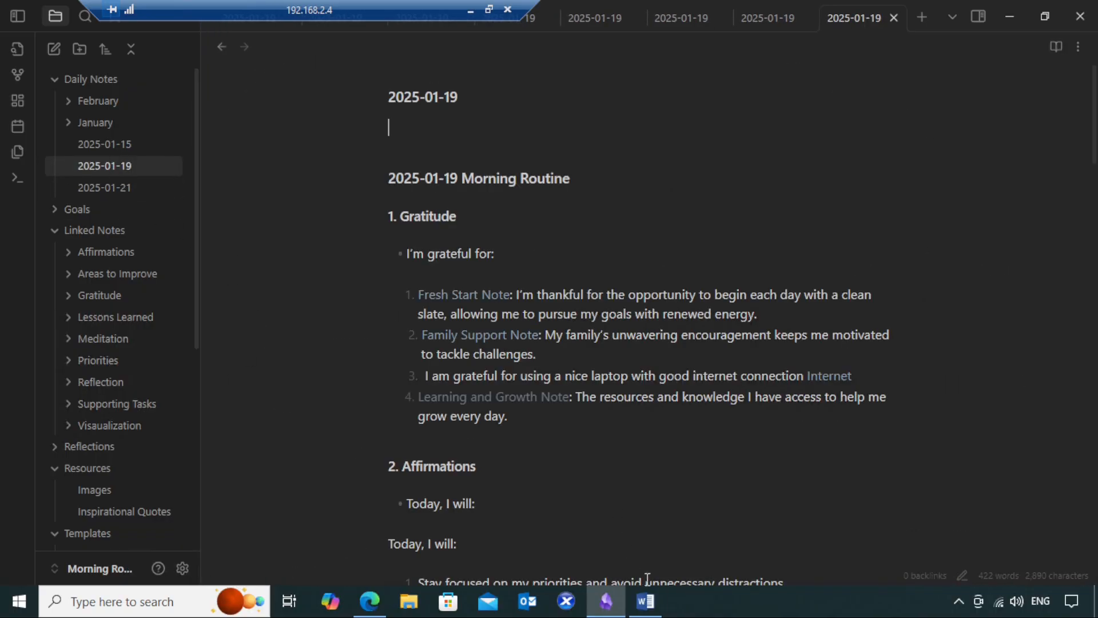
pyautogui.click(651, 613)
pyautogui.scroll(2, 773, 432)
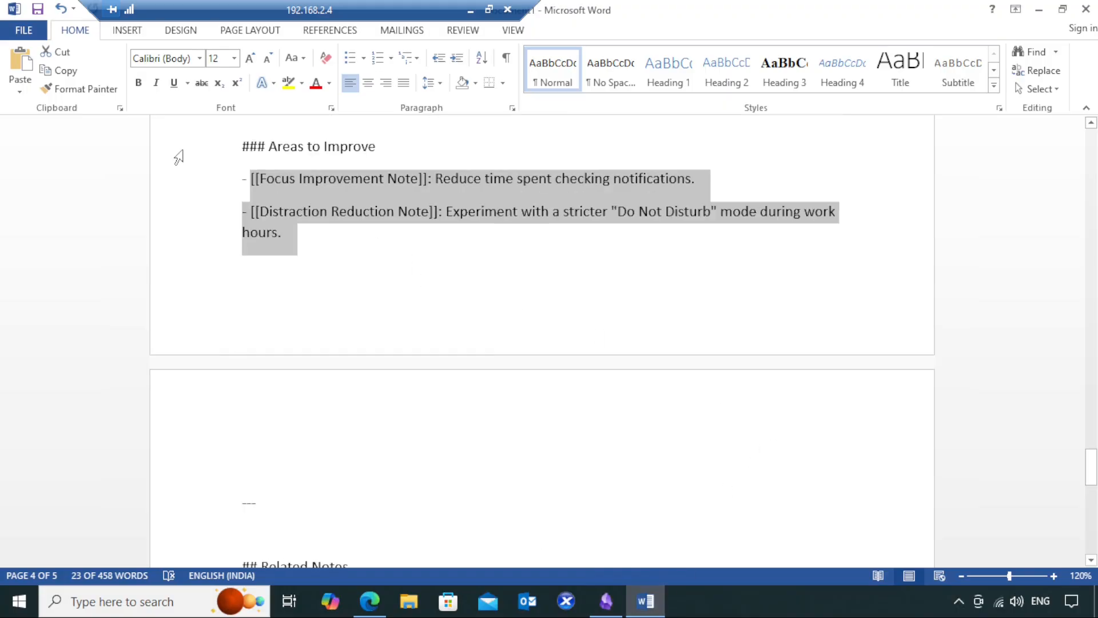
pyautogui.scroll(-3, 487, 302)
pyautogui.scroll(-2, 499, 312)
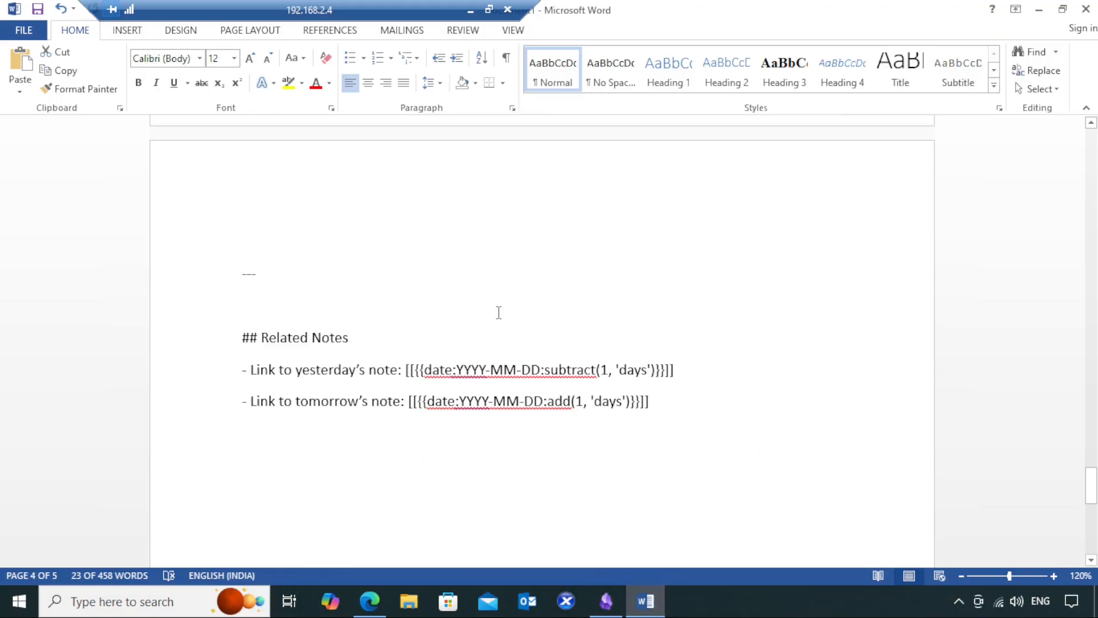
pyautogui.click(767, 433)
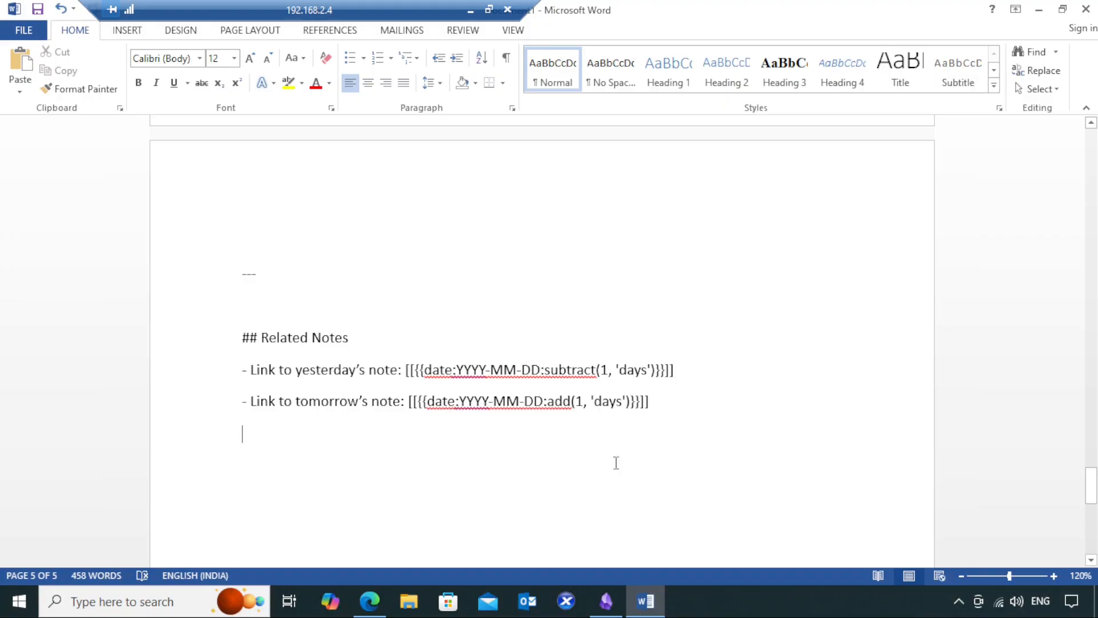
# Step: Switch to Obsidian and delete the placeholder link after "Link to yesterday's note:" under Related Notes in the 2025-01-19 note
pyautogui.click(606, 600)
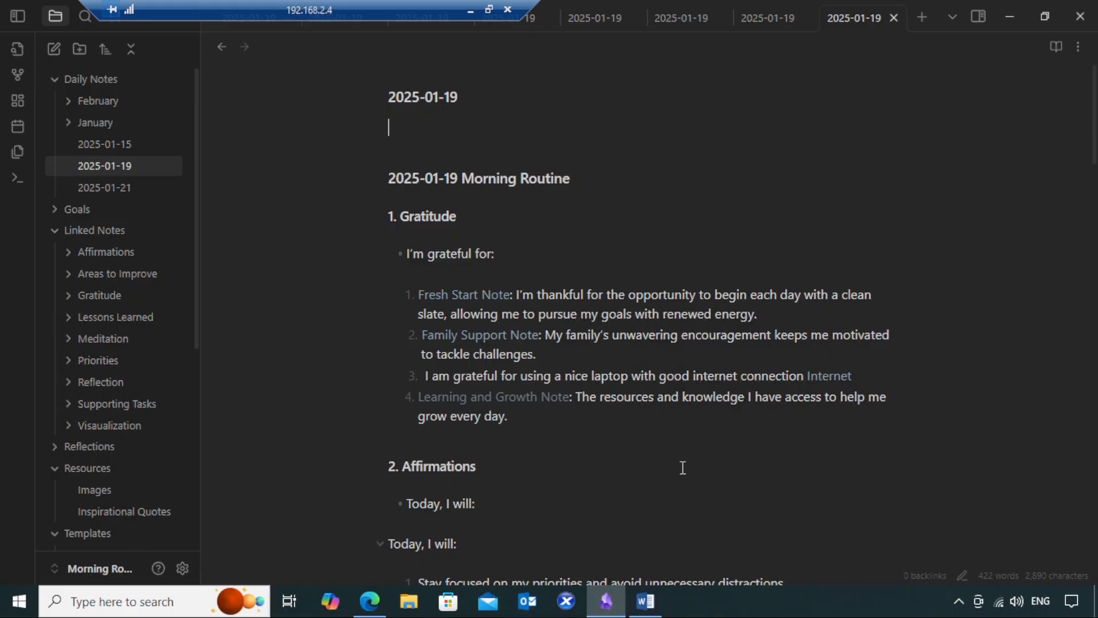
pyautogui.scroll(-20, 683, 467)
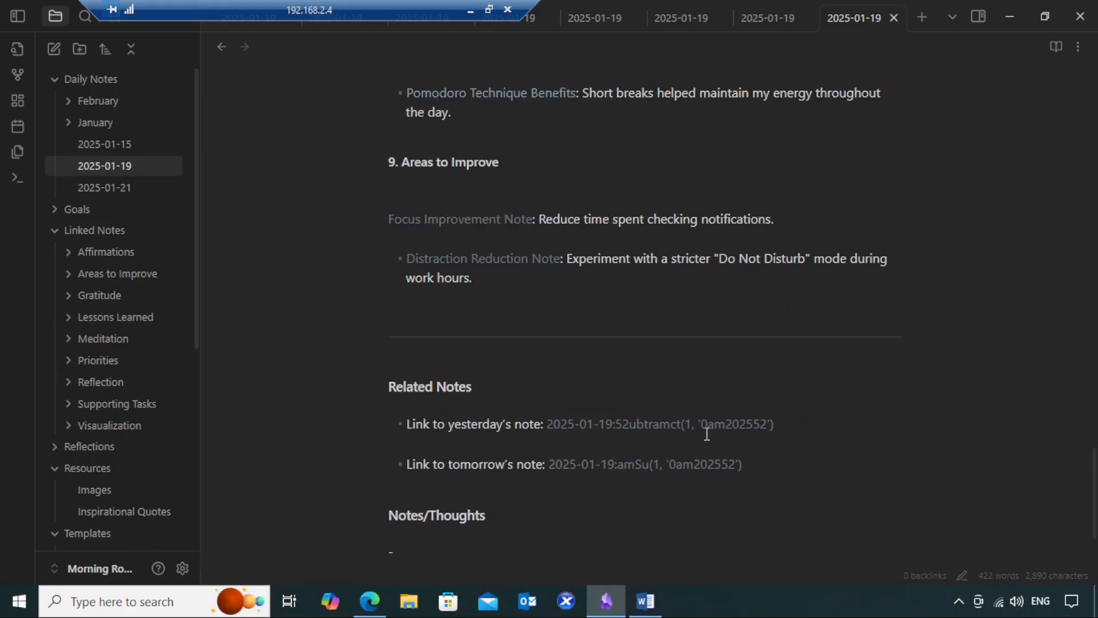
pyautogui.scroll(-4, 706, 433)
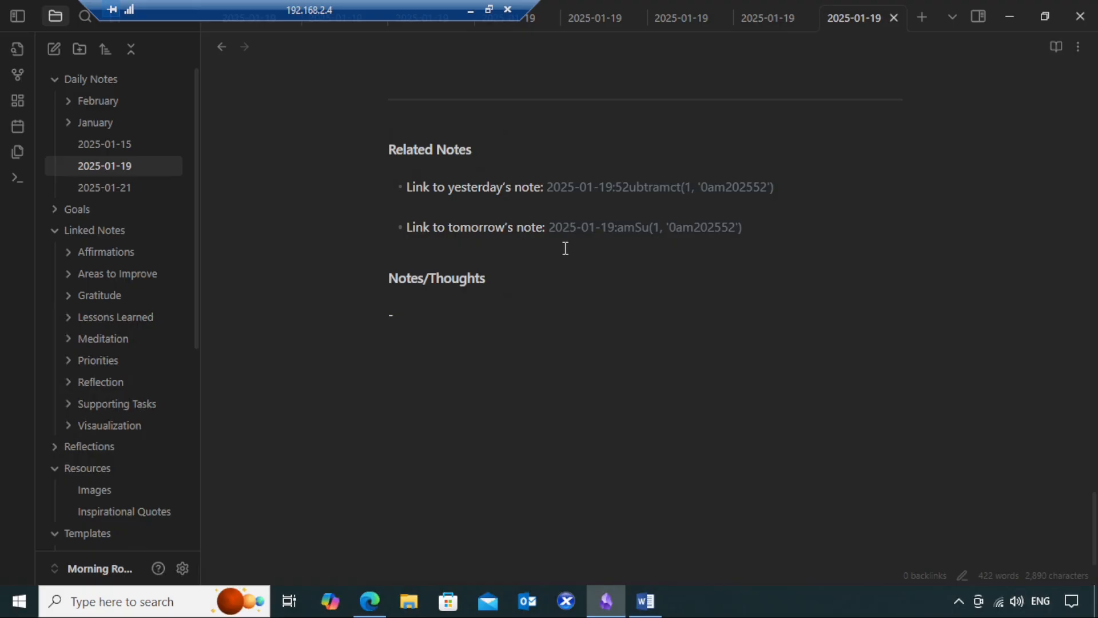
pyautogui.click(783, 187)
pyautogui.press('BackSpace')
pyautogui.press('BackSpace')
pyautogui.press('BackSpace')
pyautogui.press('BackSpace')
pyautogui.press('BackSpace')
pyautogui.press('BackSpace')
pyautogui.press('BackSpace')
pyautogui.press('BackSpace')
pyautogui.press('BackSpace')
pyautogui.press('BackSpace')
pyautogui.press('BackSpace')
pyautogui.press('BackSpace')
pyautogui.press('BackSpace')
pyautogui.press('BackSpace')
pyautogui.press('BackSpace')
pyautogui.press('BackSpace')
pyautogui.press('BackSpace')
pyautogui.press('BackSpace')
pyautogui.press('BackSpace')
pyautogui.press('BackSpace')
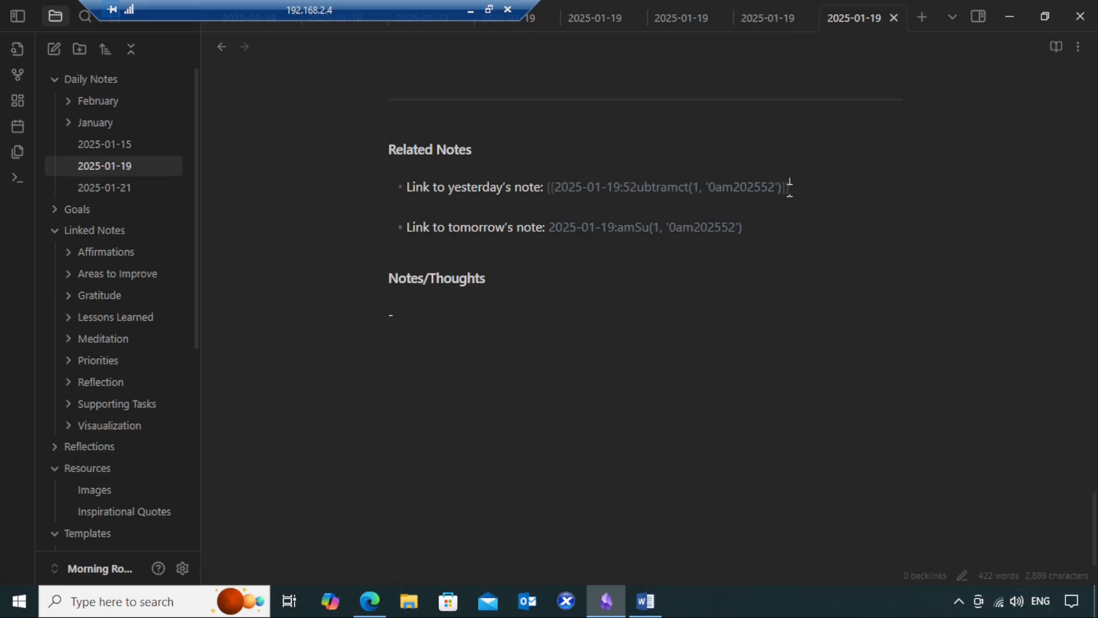
pyautogui.press('BackSpace')
pyautogui.press('BackSpace')
pyautogui.press('BackSpace')
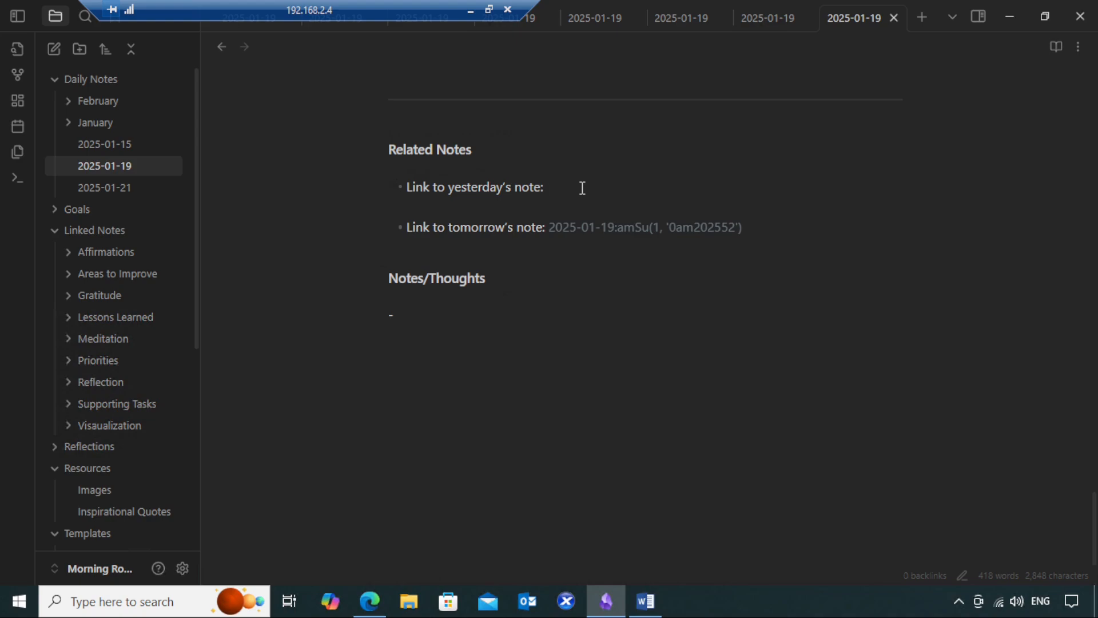
# Step: Insert a link to the 2025-01-15 note from Daily Notes/January after "Link to yesterday's note:"
pyautogui.write('[[')
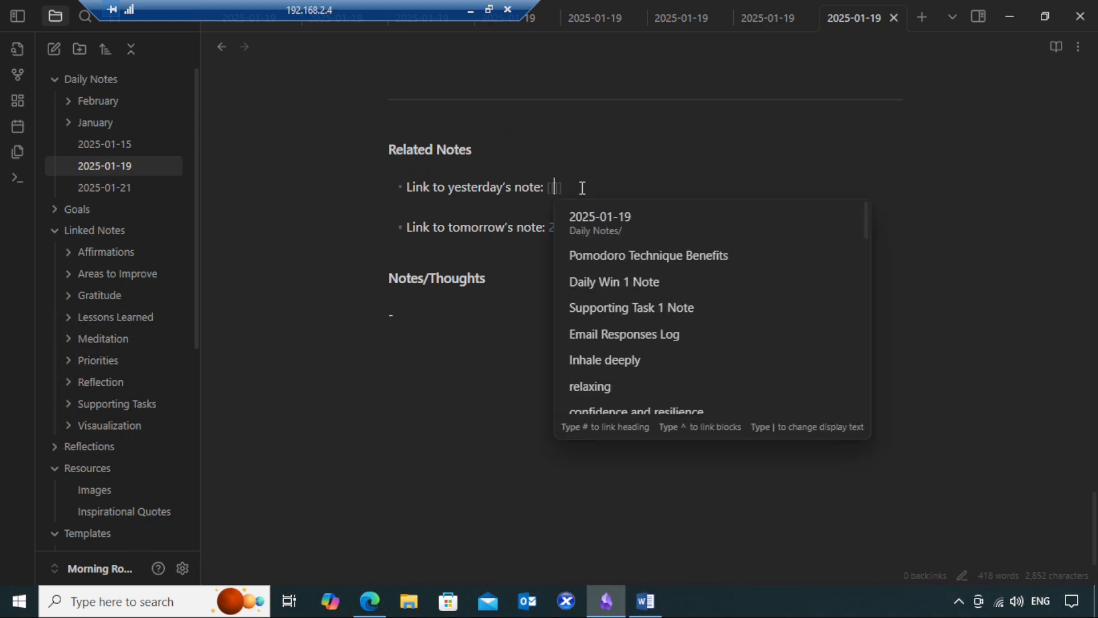
pyautogui.write('2025')
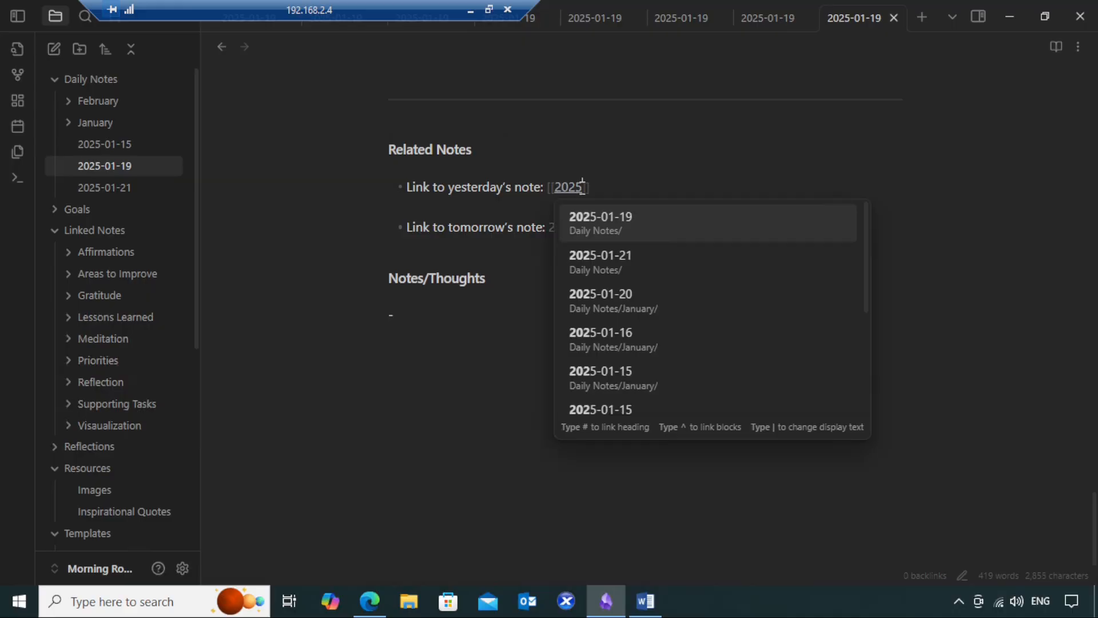
pyautogui.write('-')
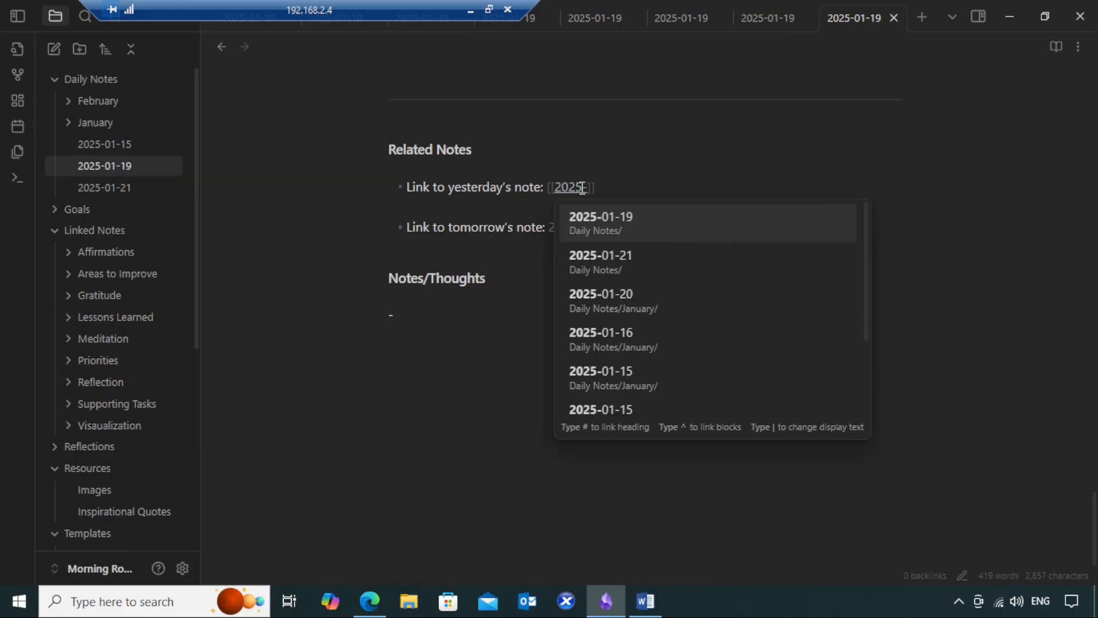
pyautogui.write('01')
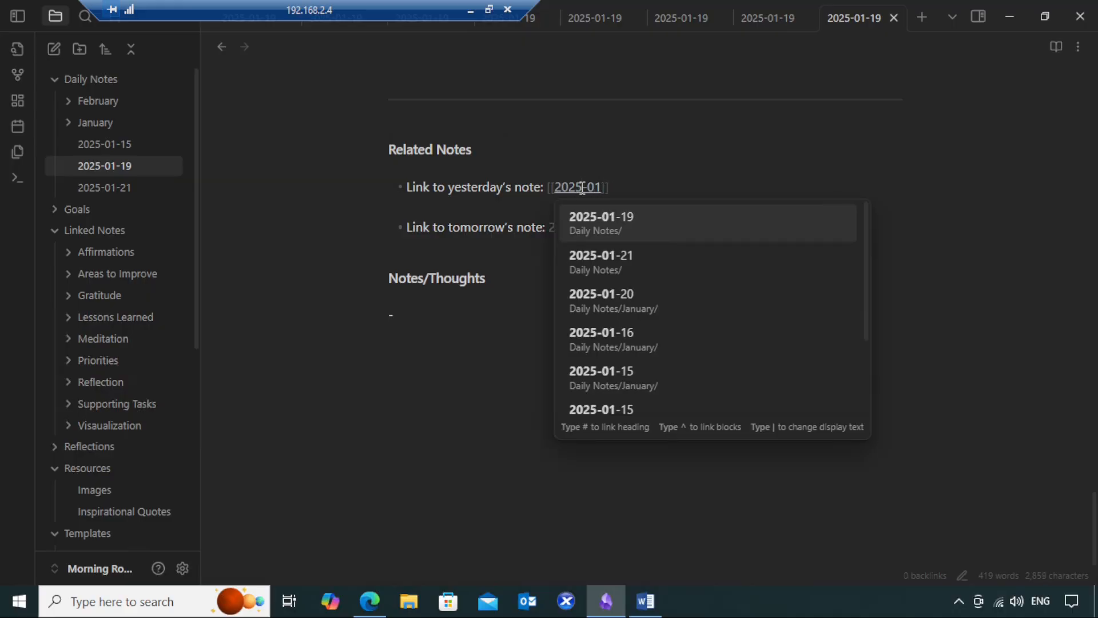
pyautogui.write('-1')
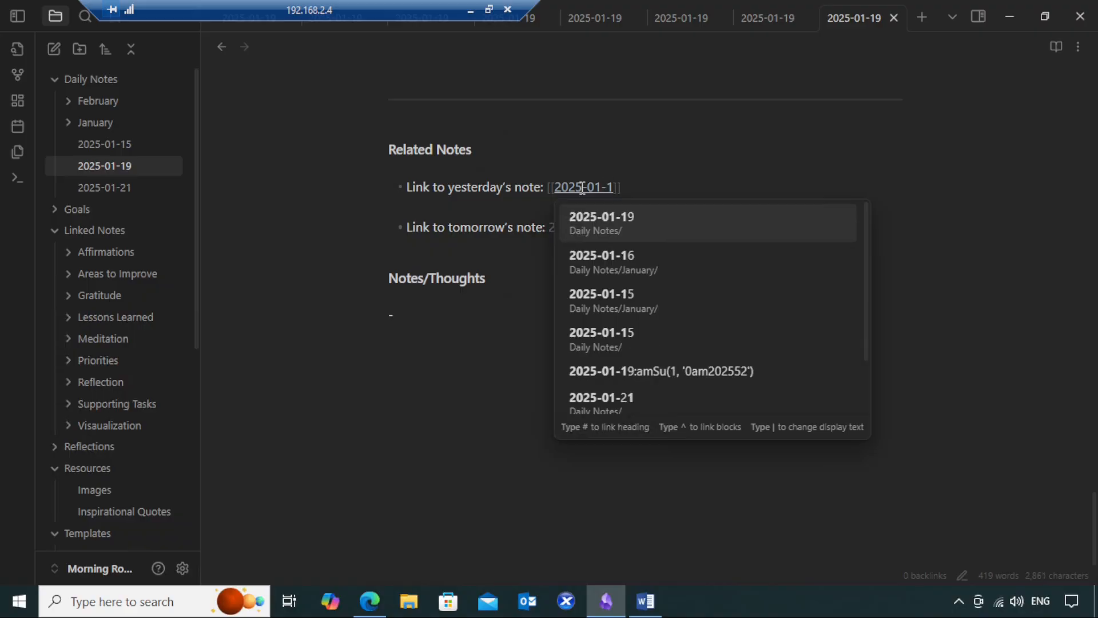
pyautogui.write('5')
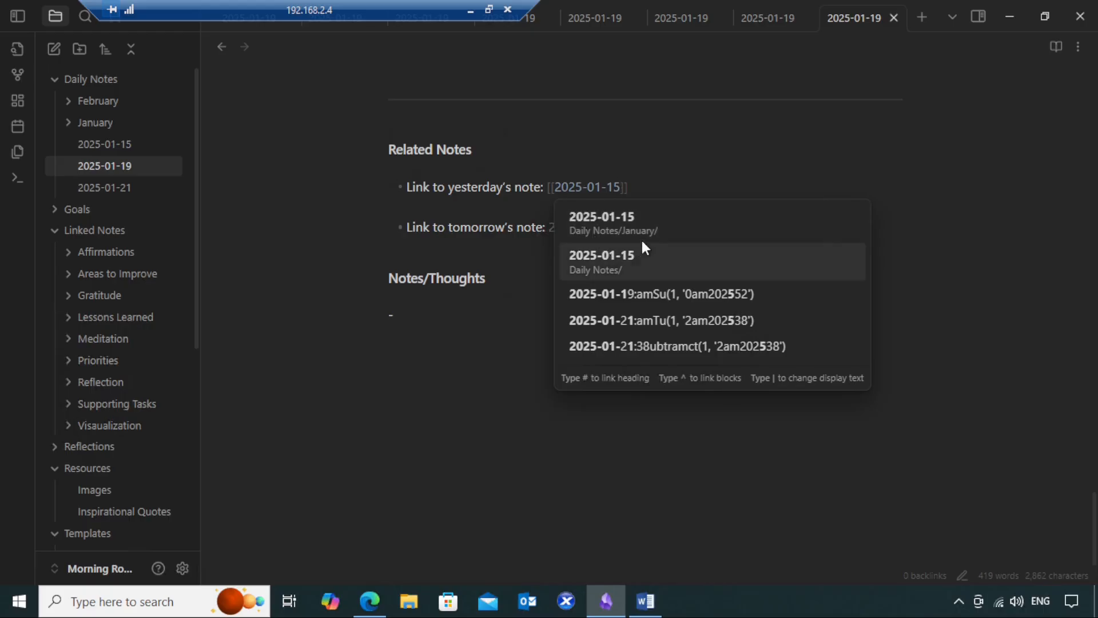
pyautogui.click(647, 232)
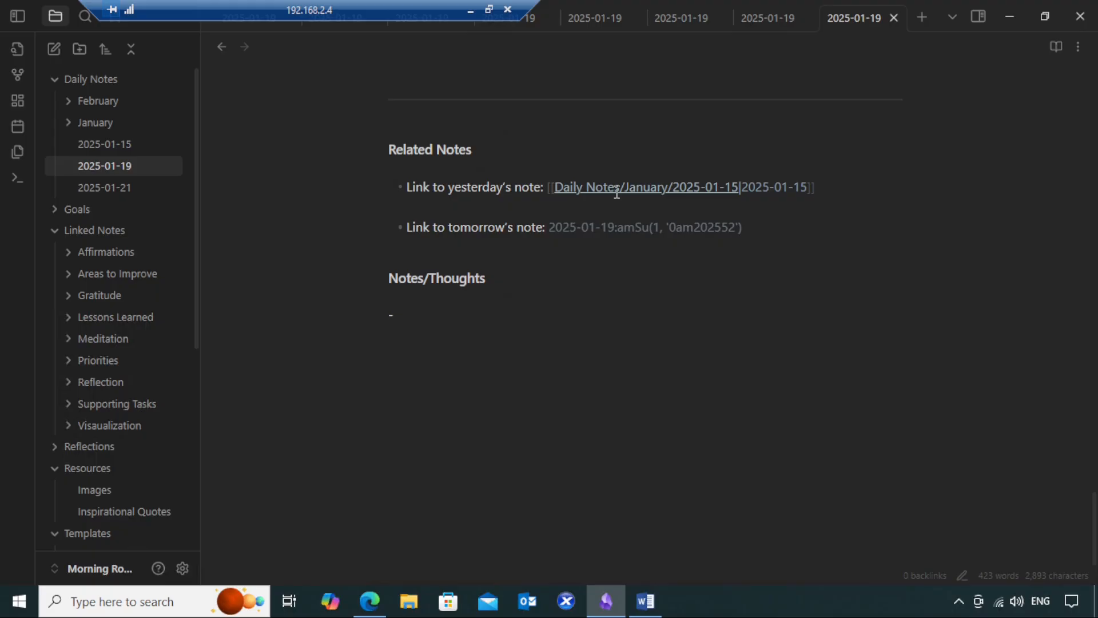
# Step: Follow the new 2025-01-15 link to check it, and return to Related Notes in the 2025-01-19 note
pyautogui.keyDown('ctrl'); pyautogui.click(692, 189); pyautogui.keyUp('ctrl')
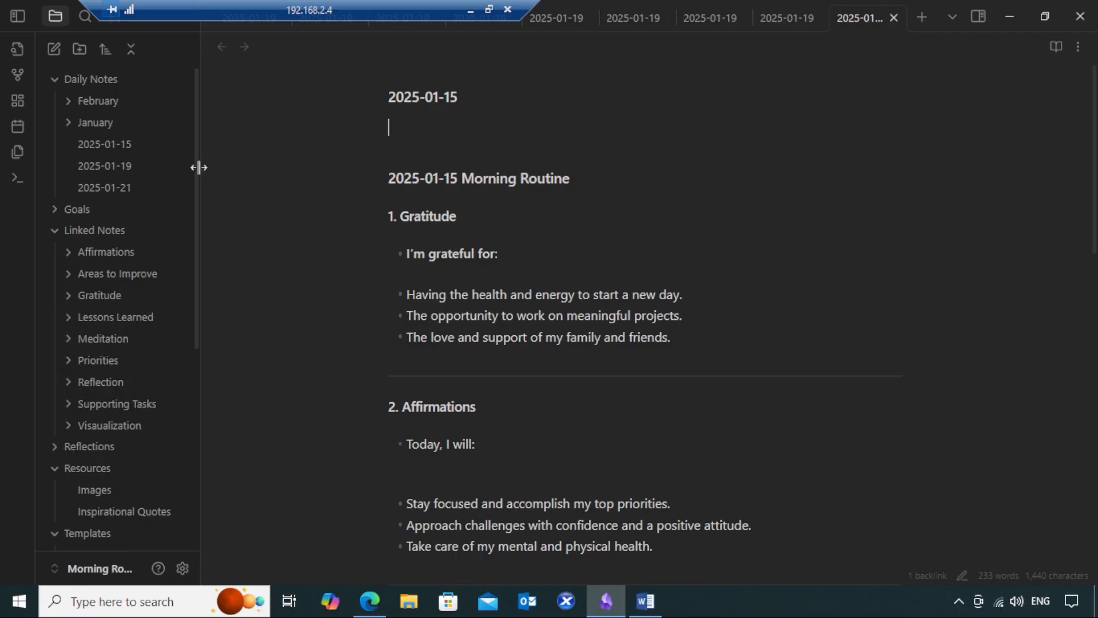
pyautogui.click(125, 165)
pyautogui.scroll(-10, 698, 321)
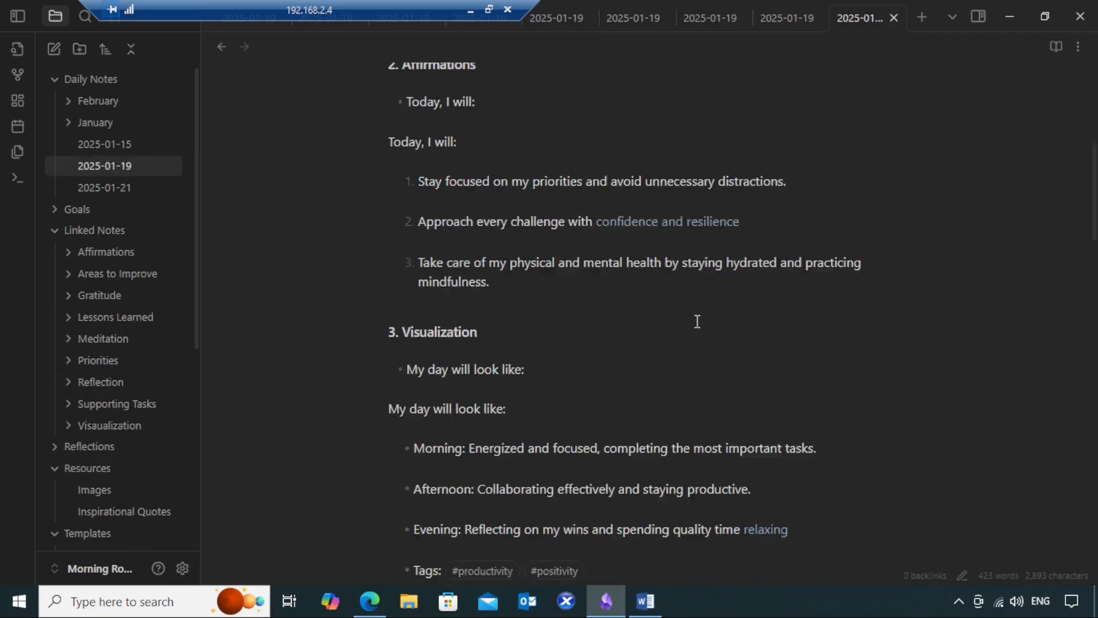
pyautogui.scroll(-10, 698, 323)
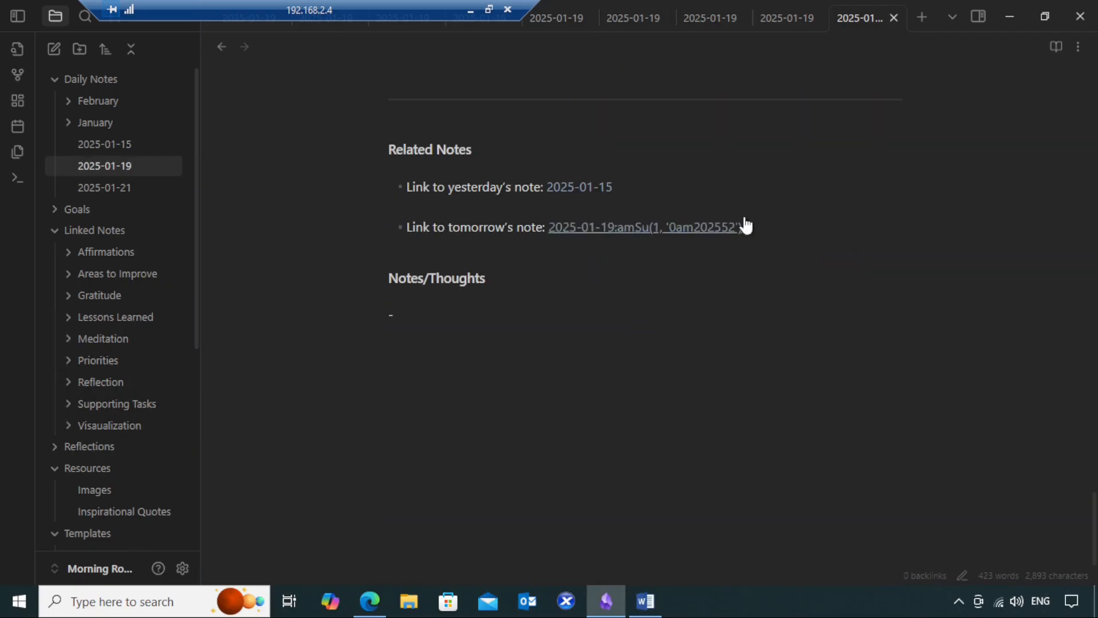
# Step: Delete the placeholder link after "Link to tomorrow's note:" under Related Notes
pyautogui.click(757, 233)
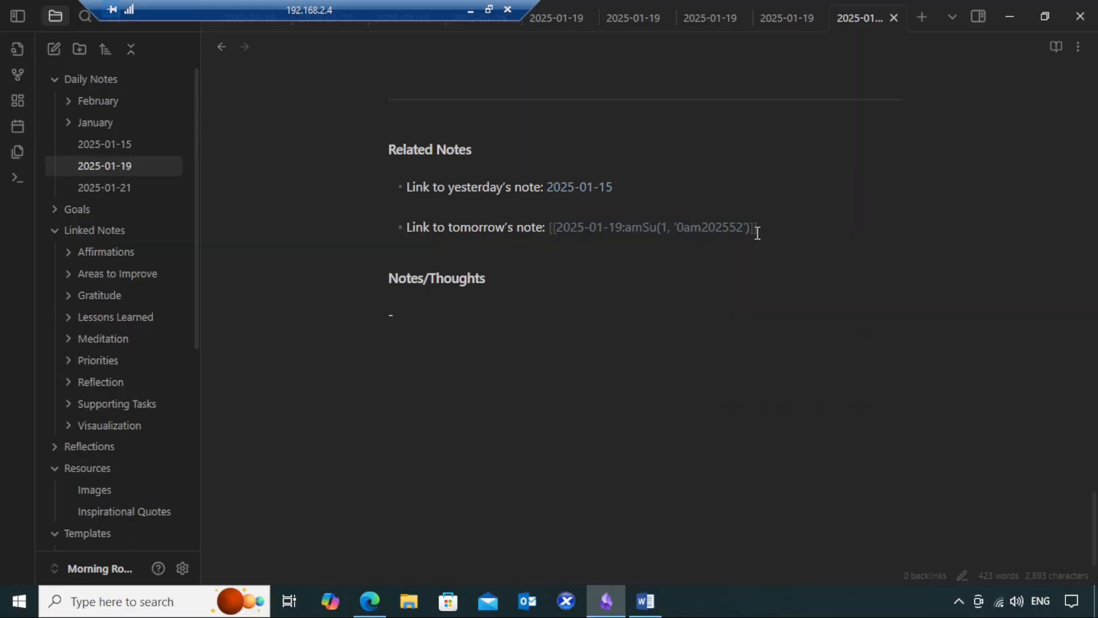
pyautogui.press('BackSpace')
pyautogui.press('BackSpace')
pyautogui.press('BackSpace')
pyautogui.press('BackSpace')
pyautogui.press('BackSpace')
pyautogui.press('BackSpace')
pyautogui.press('BackSpace')
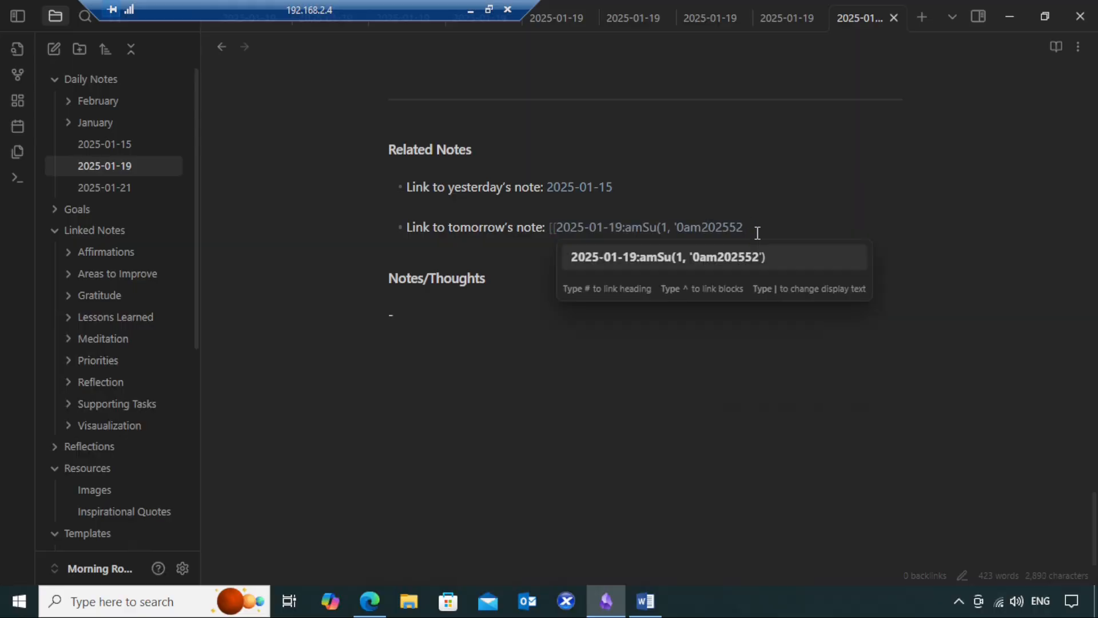
pyautogui.press('BackSpace')
pyautogui.press('BackSpace')
pyautogui.press('BackSpace')
pyautogui.press('BackSpace')
pyautogui.press('BackSpace')
pyautogui.press('BackSpace')
pyautogui.press('BackSpace')
pyautogui.press('BackSpace')
pyautogui.press('BackSpace')
pyautogui.press('BackSpace')
pyautogui.press('BackSpace')
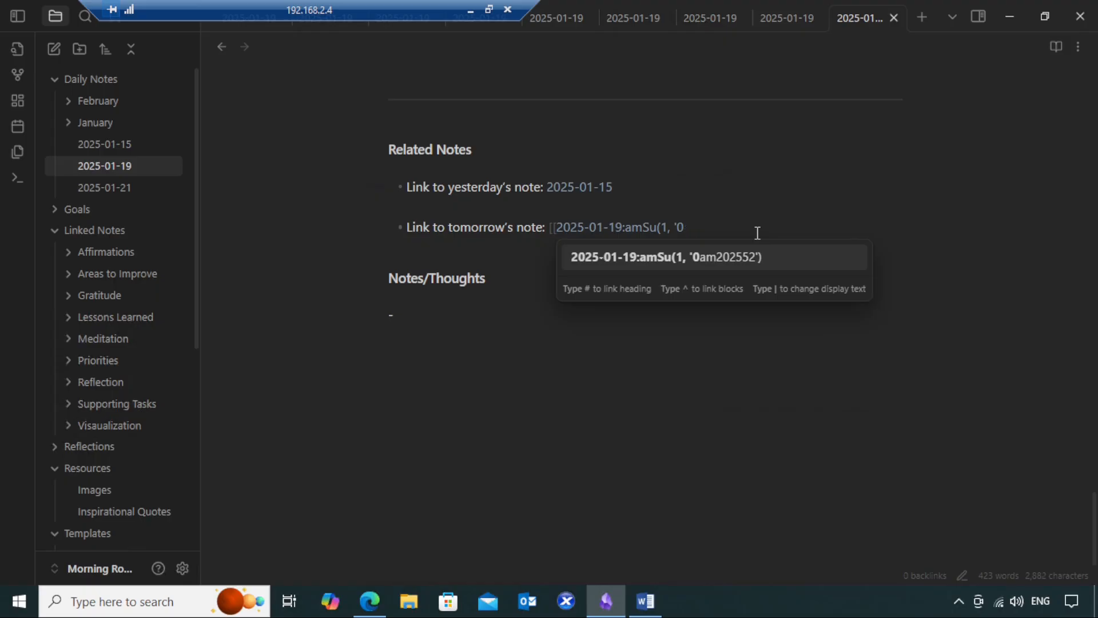
pyautogui.press('BackSpace')
pyautogui.press('BackSpace')
pyautogui.press('BackSpace')
pyautogui.press('BackSpace')
pyautogui.press('BackSpace')
pyautogui.press('BackSpace')
pyautogui.press('BackSpace')
pyautogui.press('BackSpace')
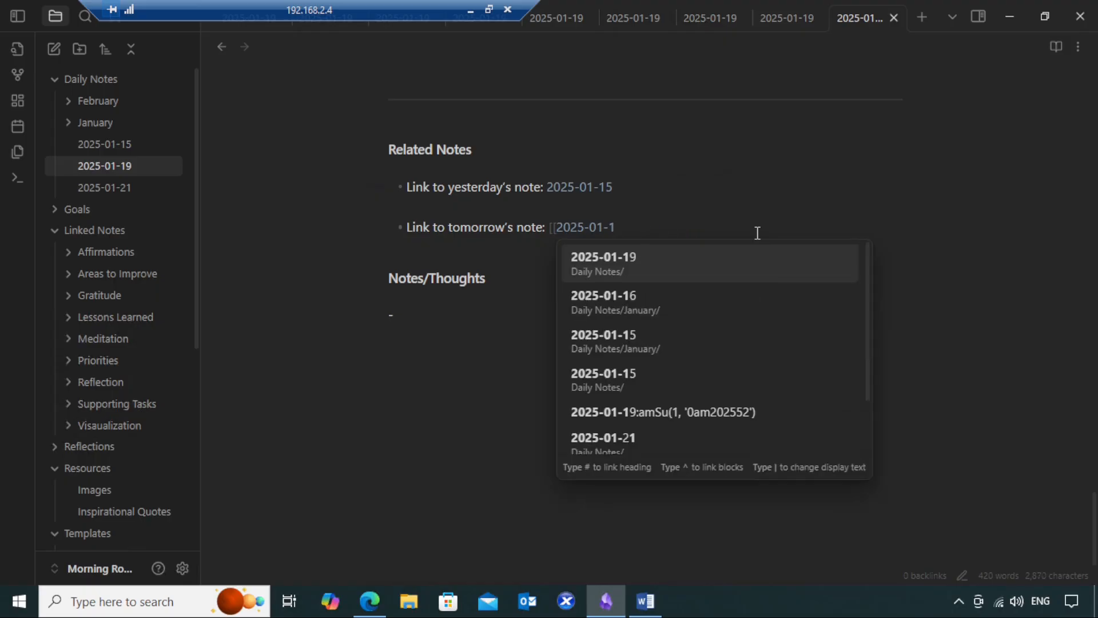
pyautogui.write('-')
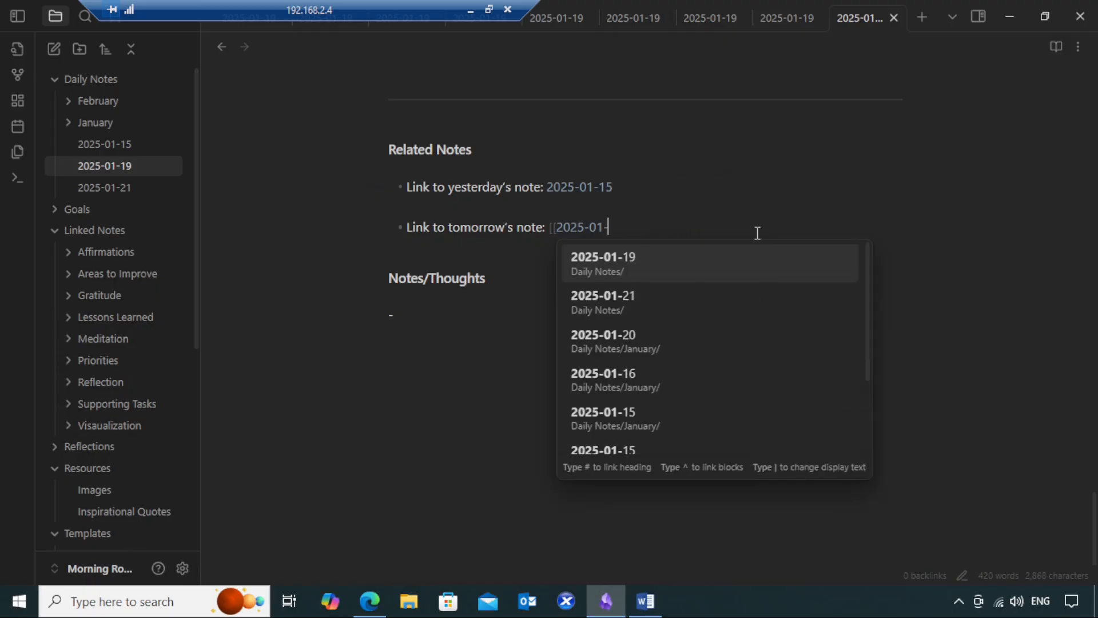
pyautogui.press('BackSpace')
pyautogui.press('BackSpace')
pyautogui.press('BackSpace')
pyautogui.press('BackSpace')
pyautogui.press('BackSpace')
pyautogui.press('BackSpace')
pyautogui.press('BackSpace')
pyautogui.press('BackSpace')
pyautogui.press('BackSpace')
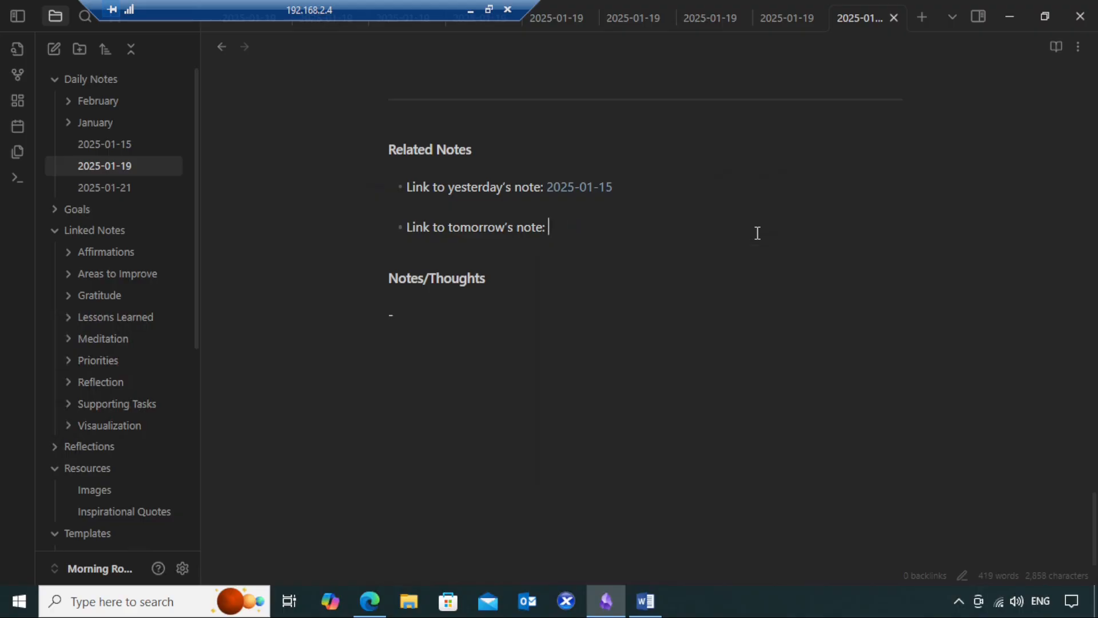
# Step: Insert a link to the 2025-01-21 note from Daily Notes after "Link to tomorrow's note:", with a blank line below it
pyautogui.write('[[')
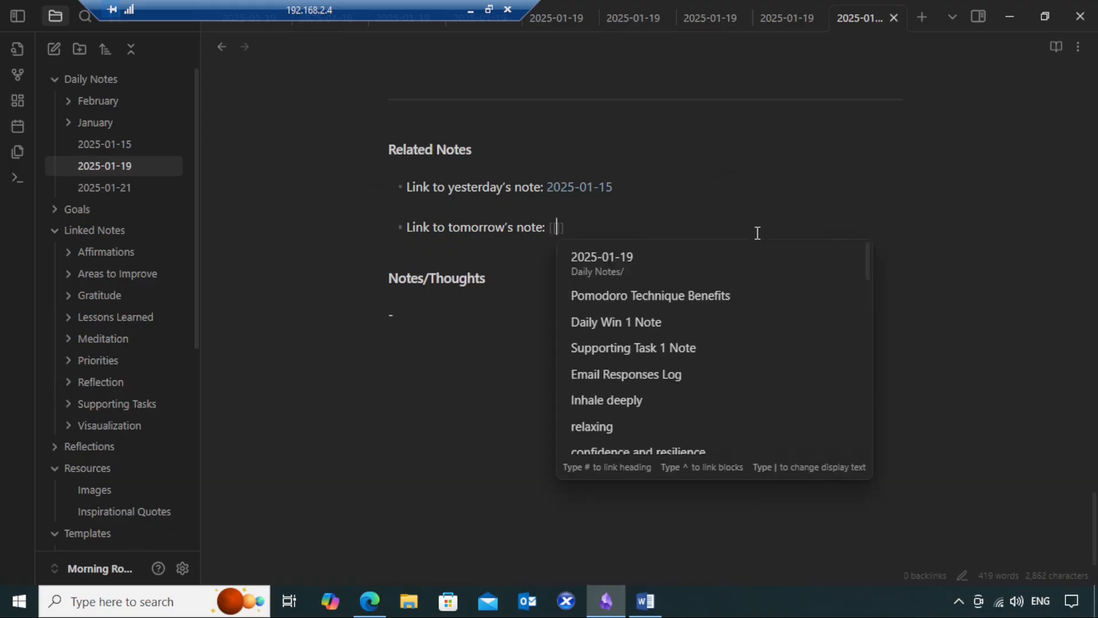
pyautogui.write('2025')
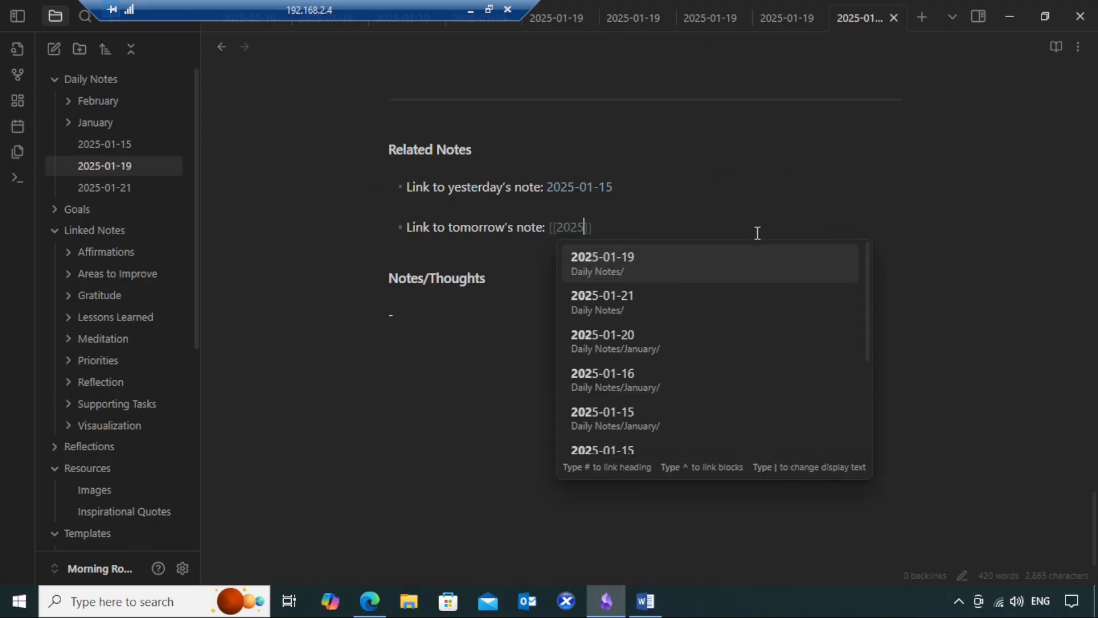
pyautogui.write('-01')
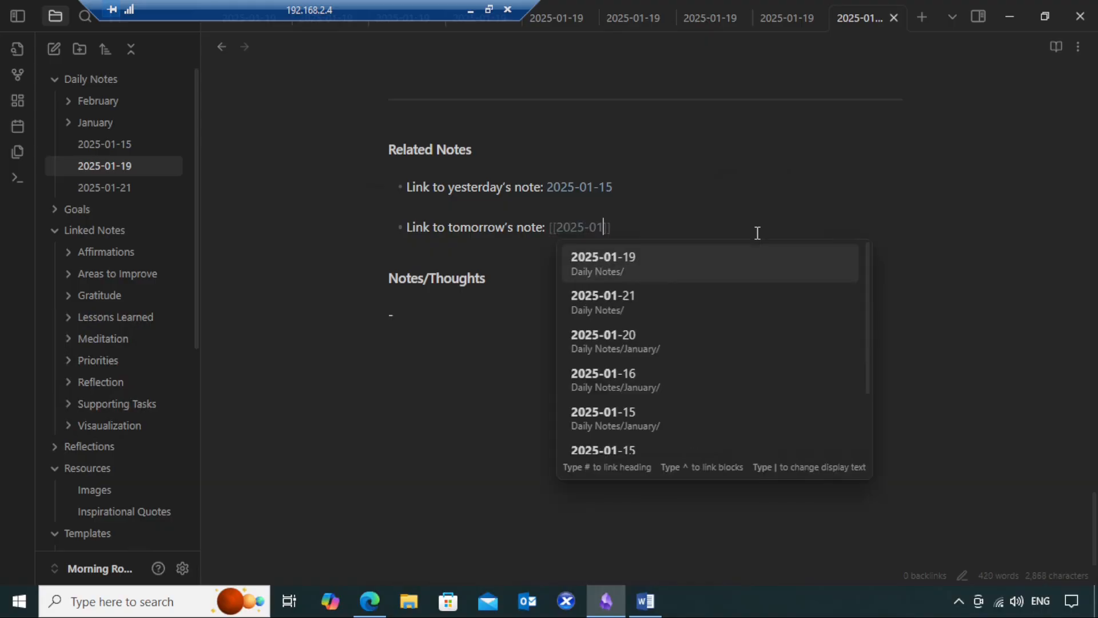
pyautogui.write('-21')
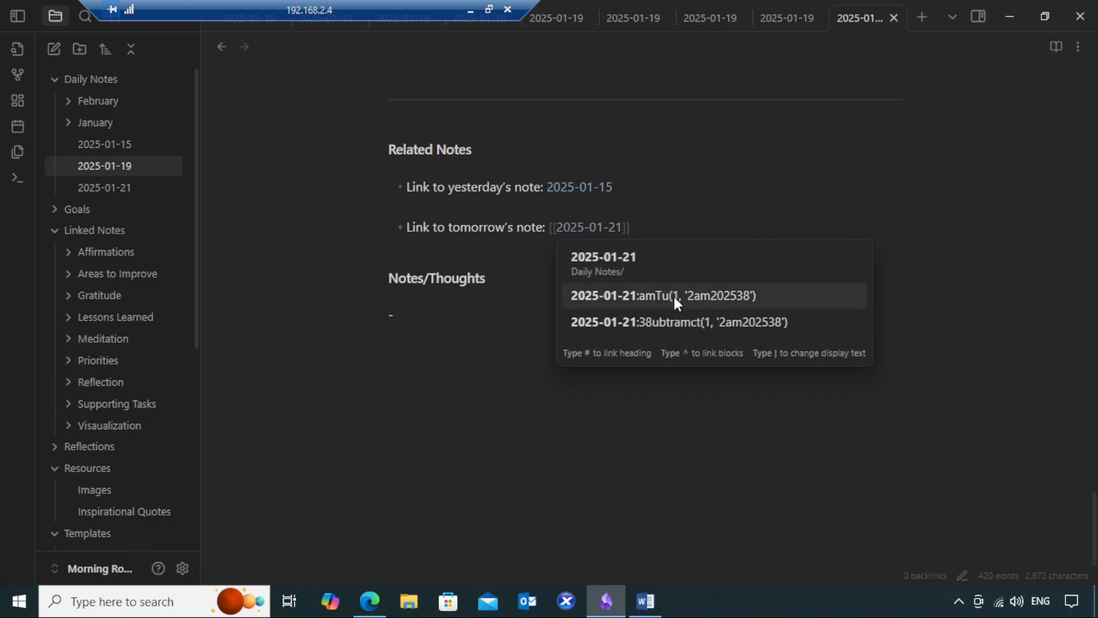
pyautogui.click(646, 265)
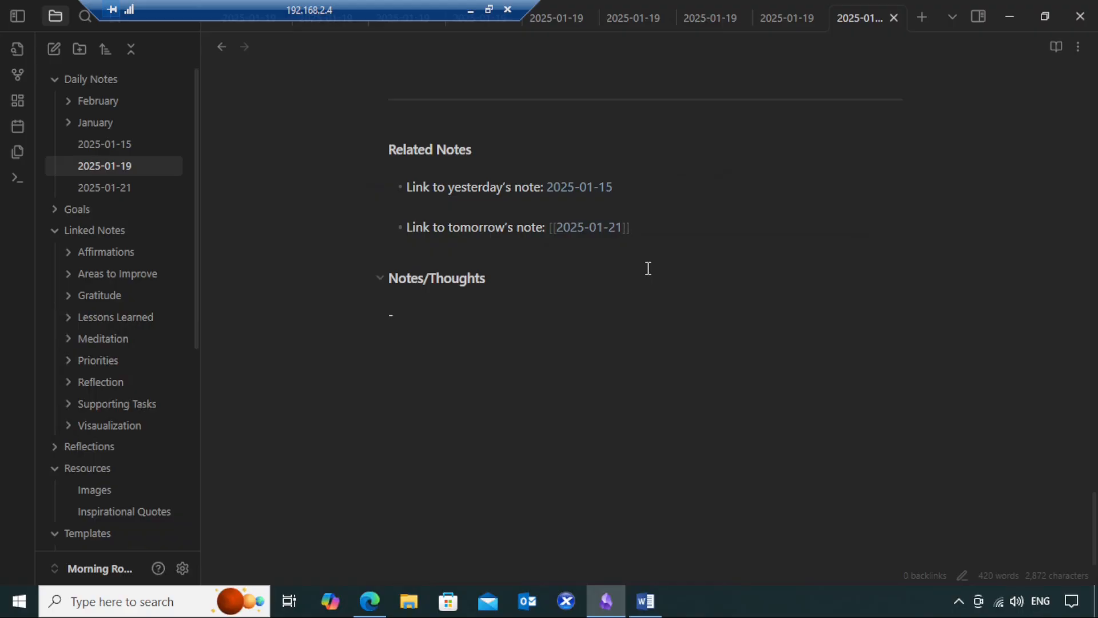
pyautogui.press('Return')
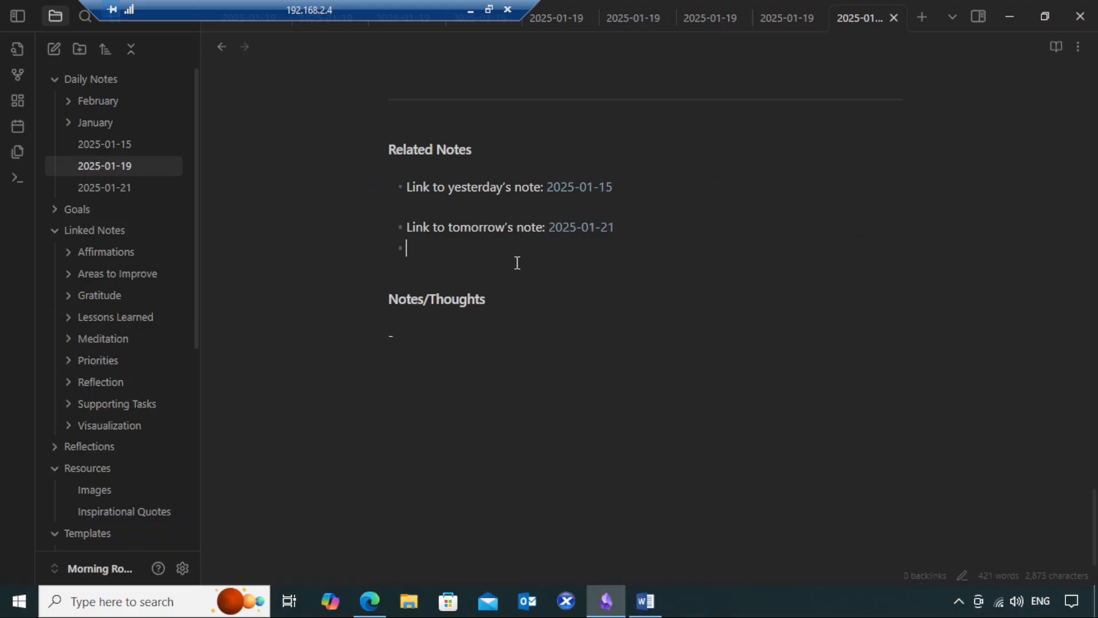
pyautogui.press('BackSpace')
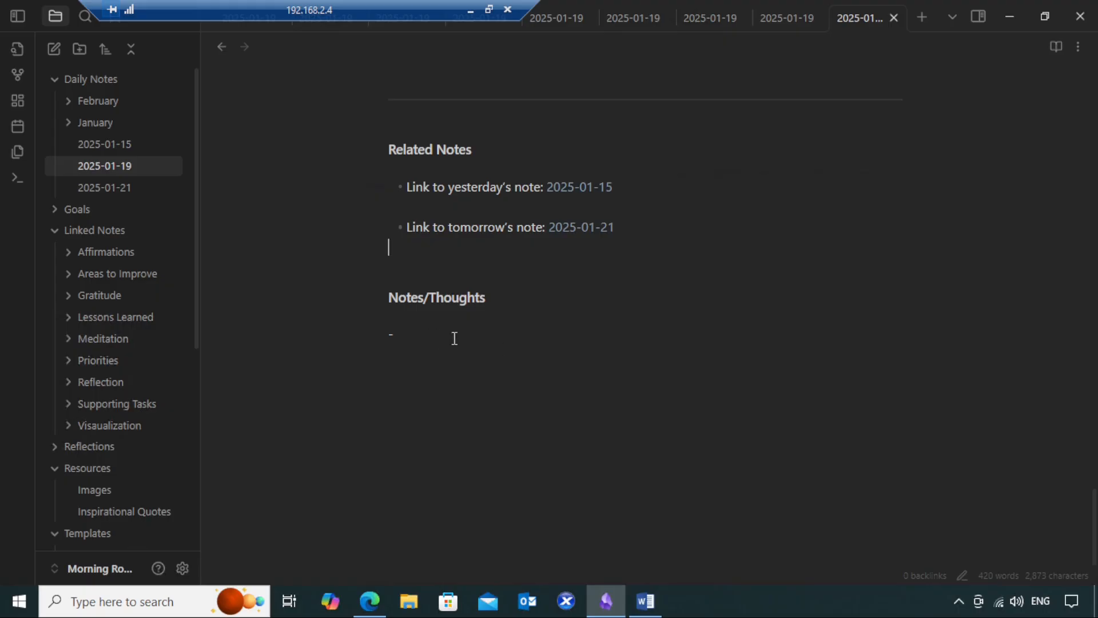
# Step: Write the bullet "I feel very good today with my work and I would like to follow this mood every day." under Notes/Thoughts
pyautogui.click(491, 332)
pyautogui.write('I feel very good today with my work and ')
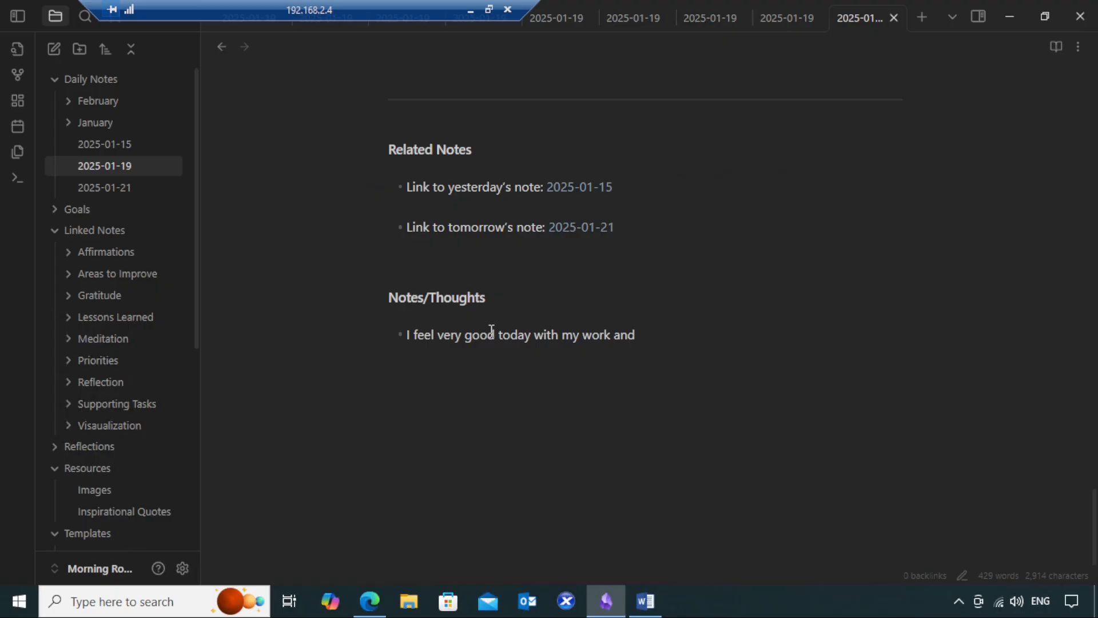
pyautogui.write('I would like to follow tgis')
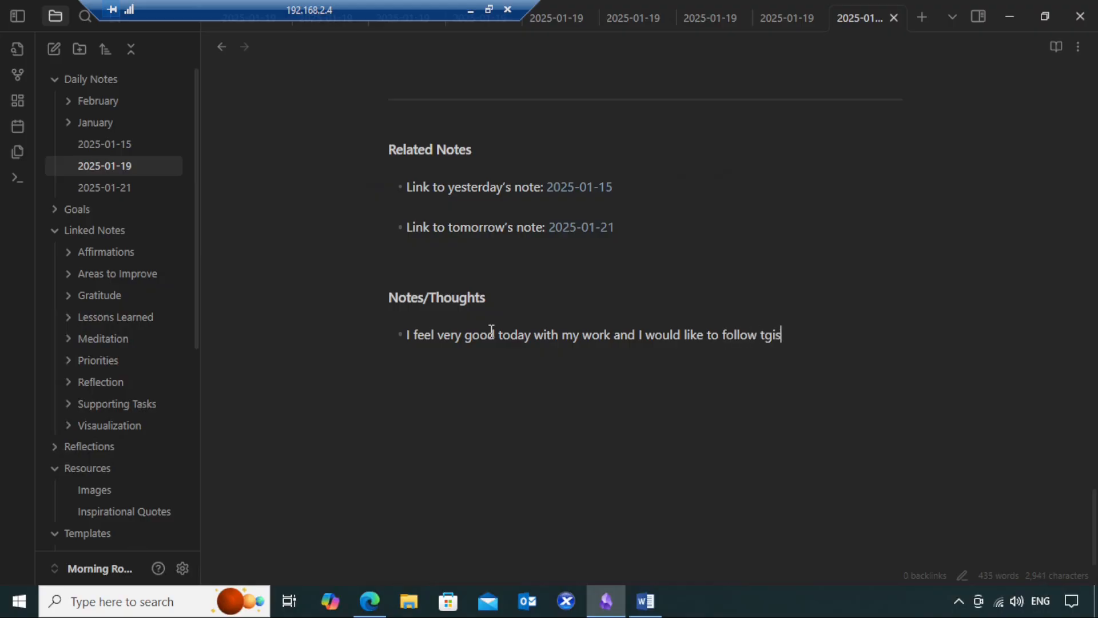
pyautogui.press('BackSpace')
pyautogui.press('BackSpace')
pyautogui.press('BackSpace')
pyautogui.write('his moof')
pyautogui.press('BackSpace')
pyautogui.write('d every day.')
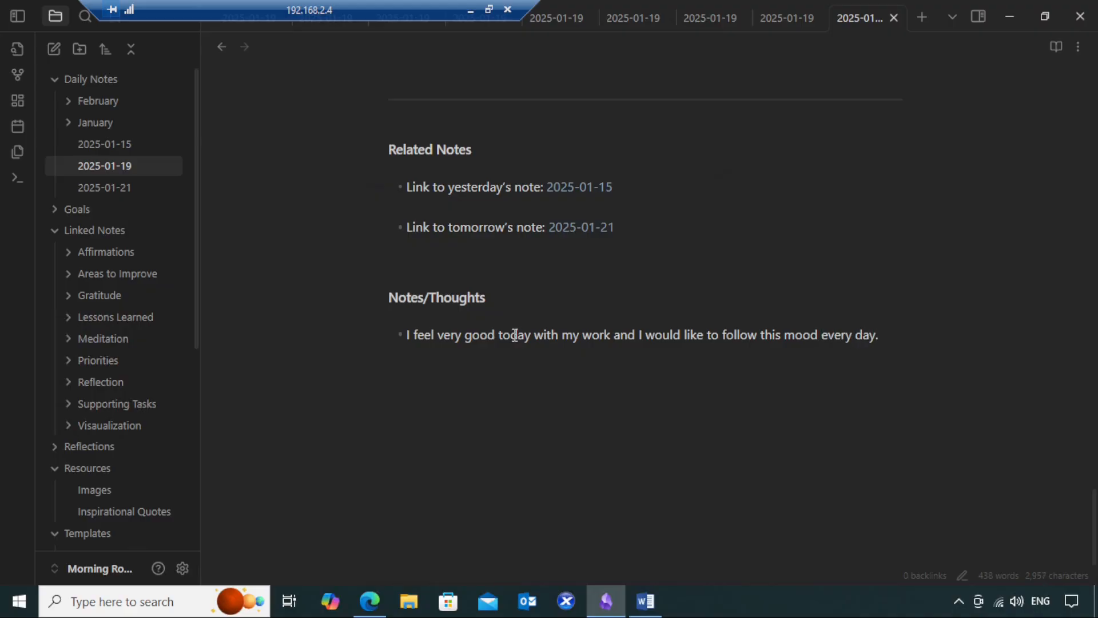
# Step: Review the completed 2025-01-19 note from its beginning, and open the graph view to see how the notes are linked
pyautogui.scroll(10, 510, 351)
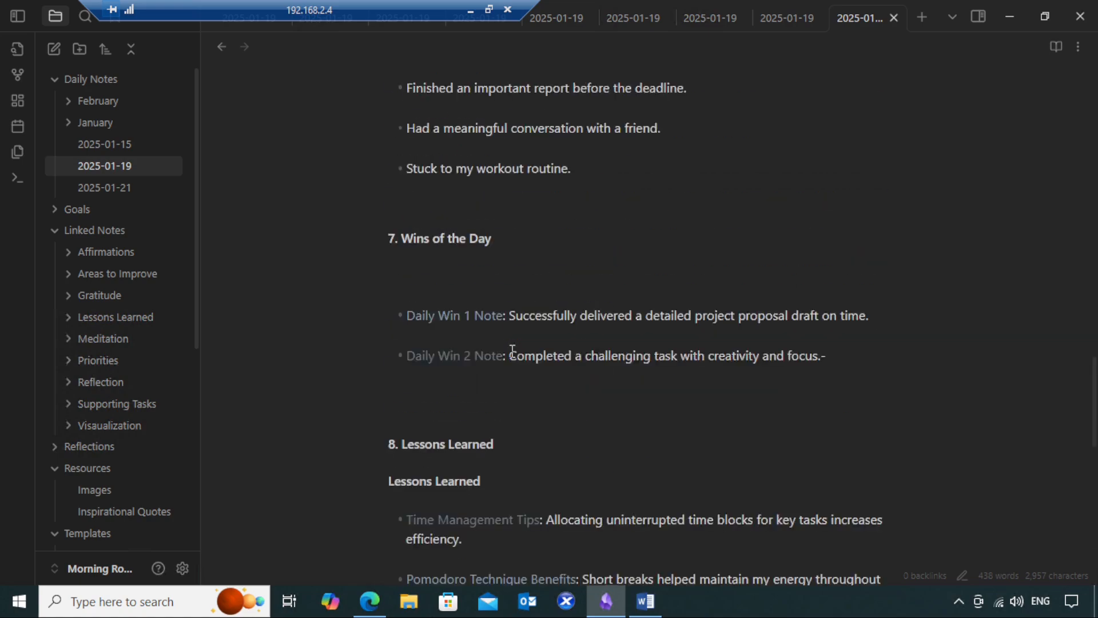
pyautogui.scroll(15, 512, 351)
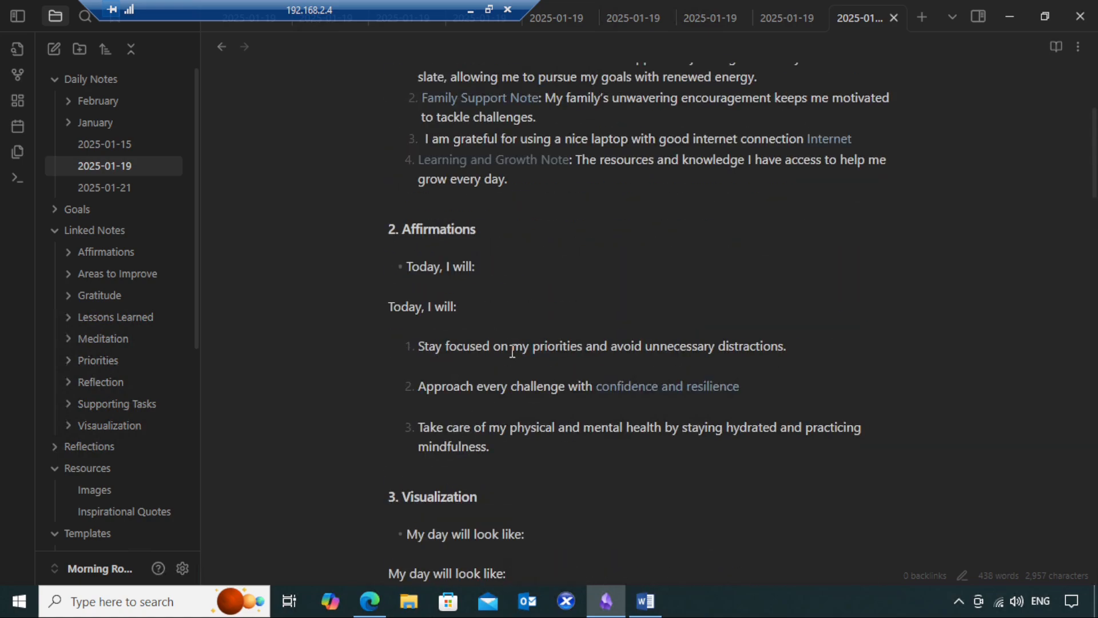
pyautogui.scroll(4, 512, 350)
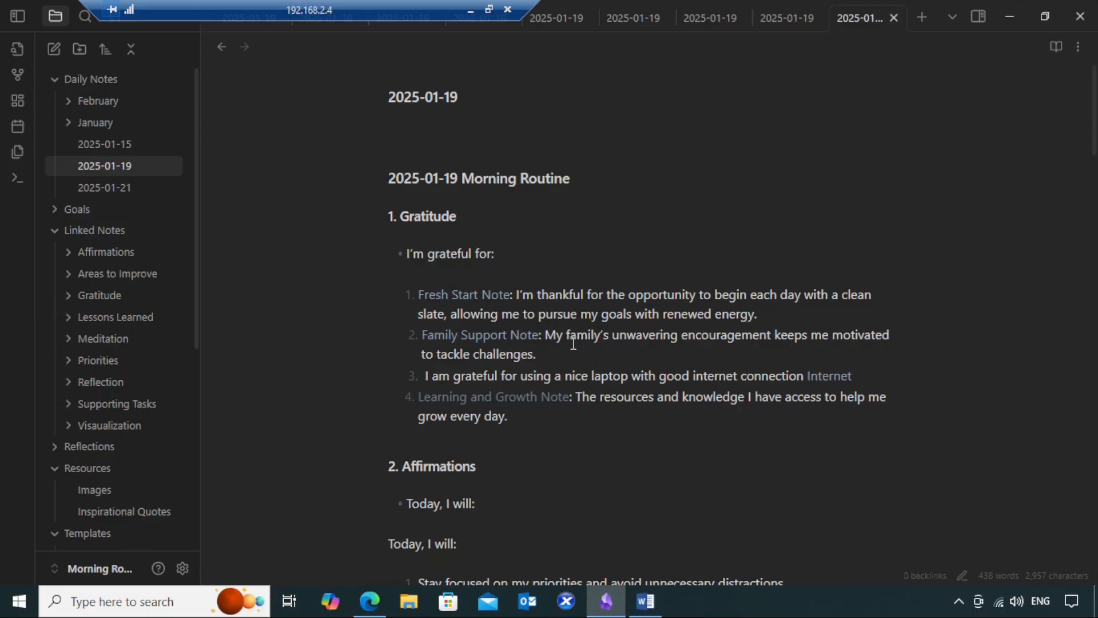
pyautogui.scroll(-3, 573, 344)
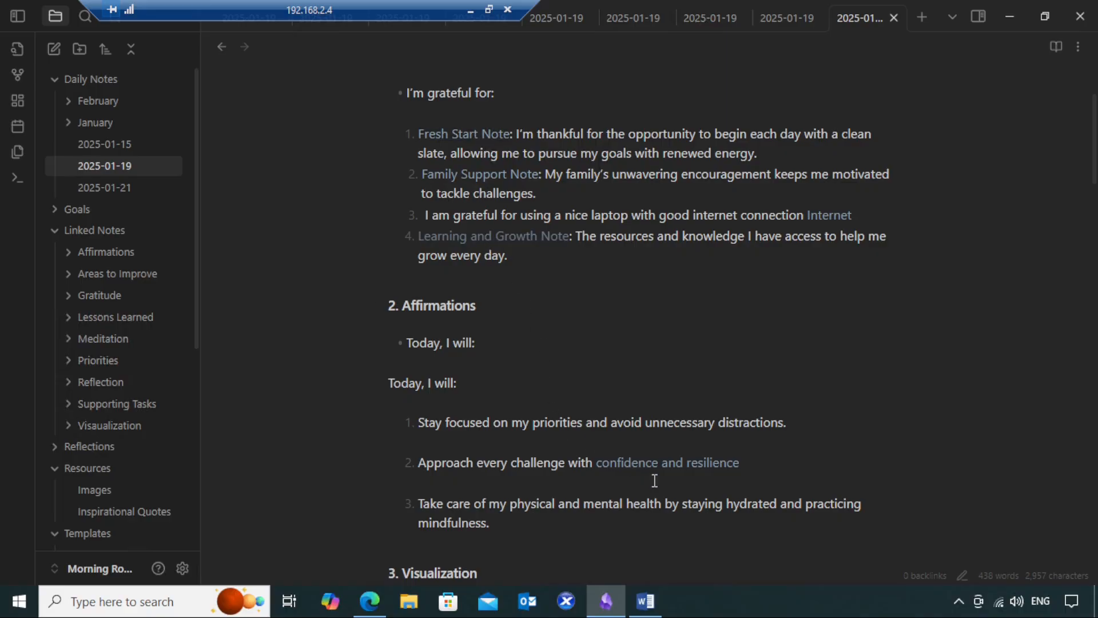
pyautogui.click(22, 103)
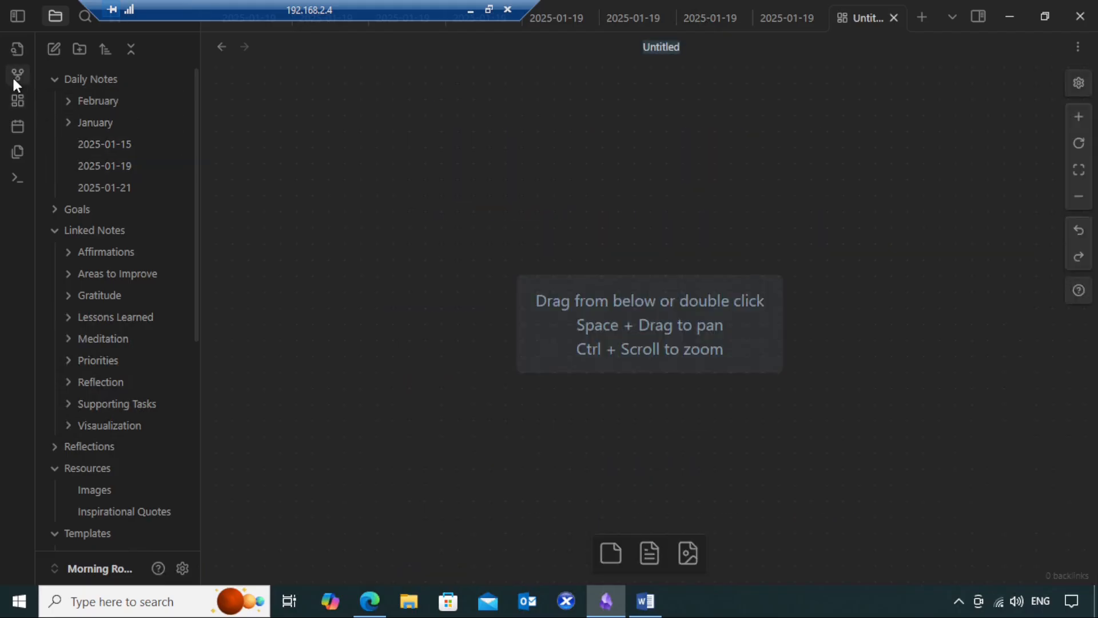
pyautogui.click(16, 77)
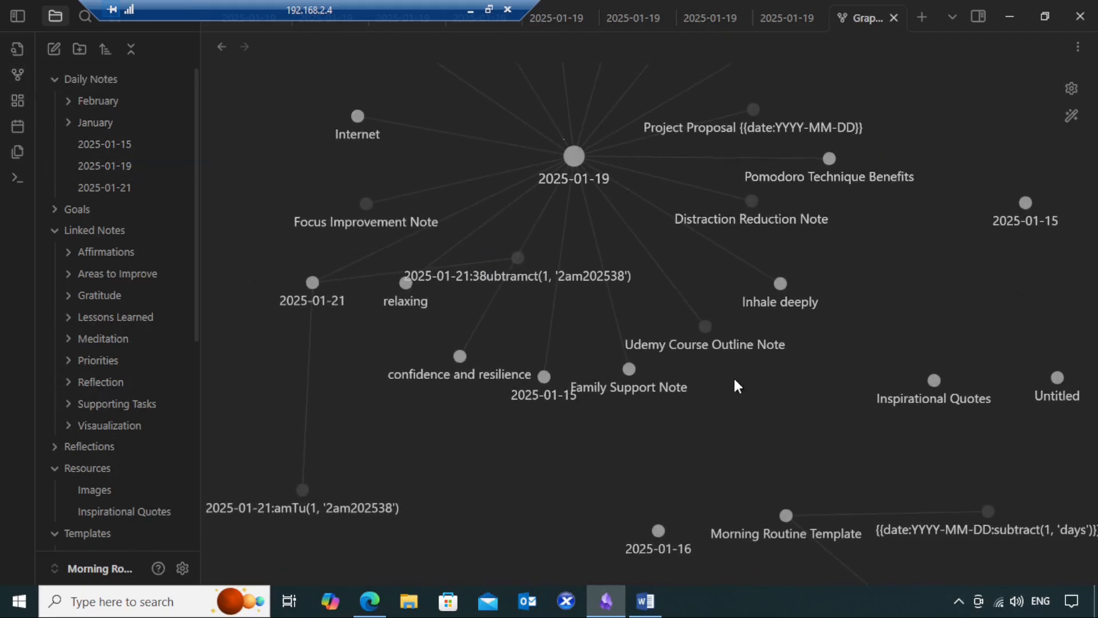